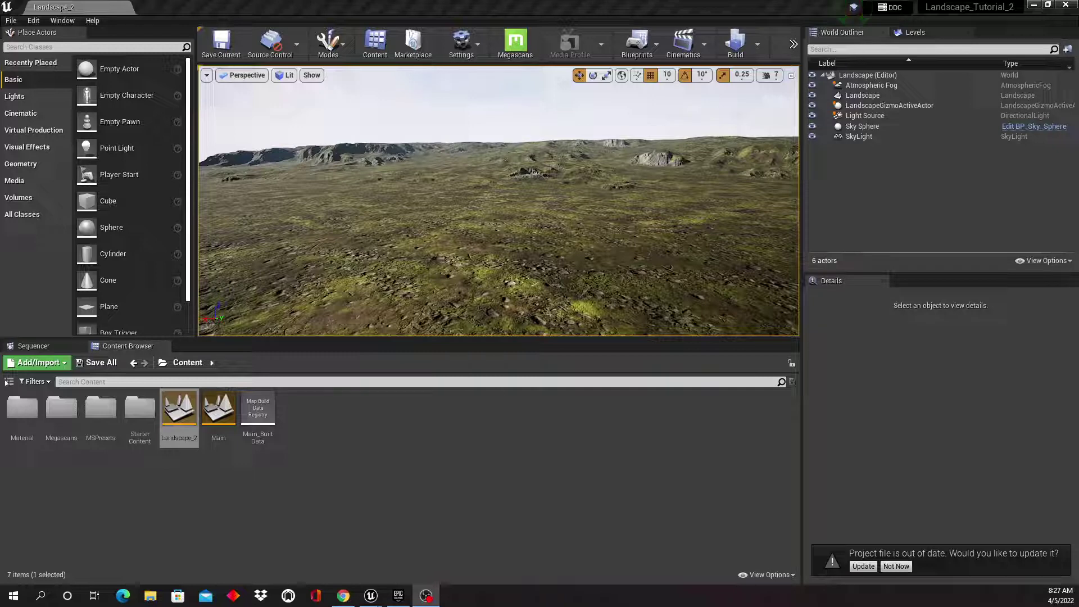
Step: Update the out-of-date project file
left_click(863, 566)
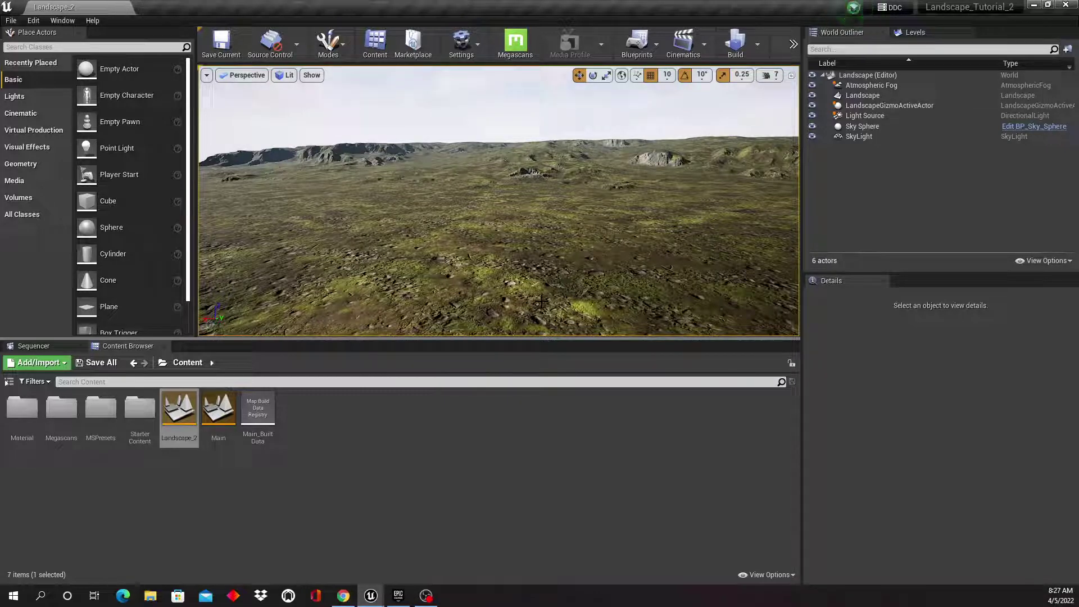
left_click(514, 45)
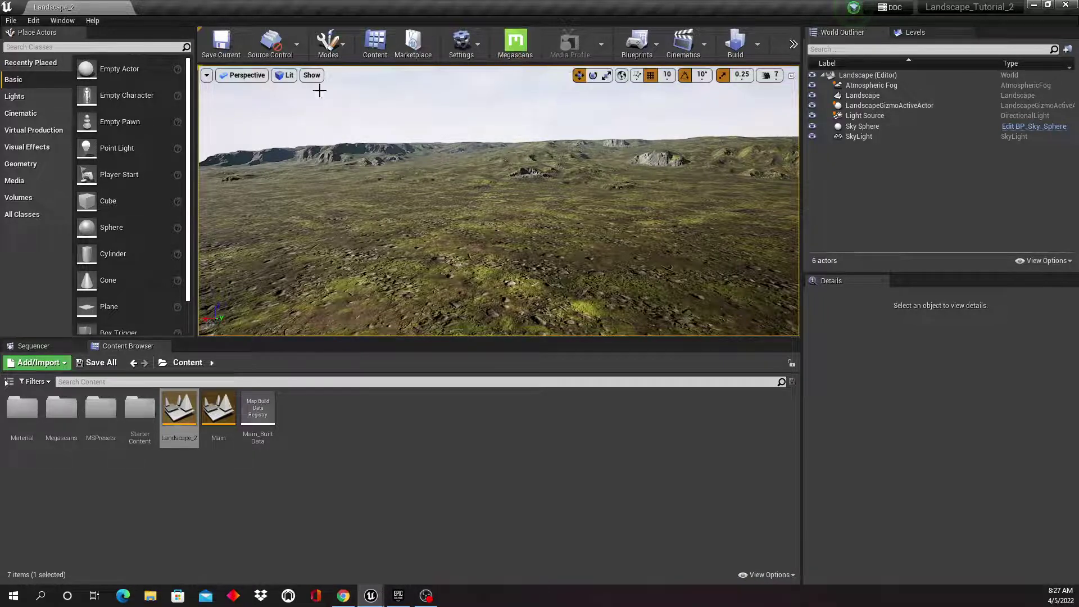
Step: Look up the Megascans plugin by filtering the plugin list for "meg" and check whether it is enabled
left_click(32, 21)
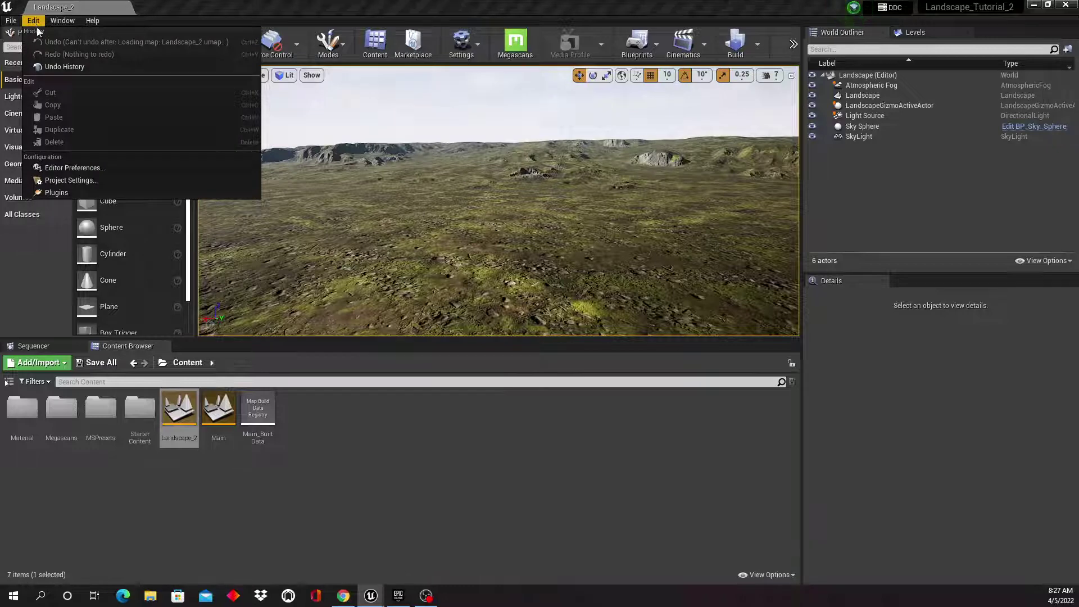
left_click(68, 196)
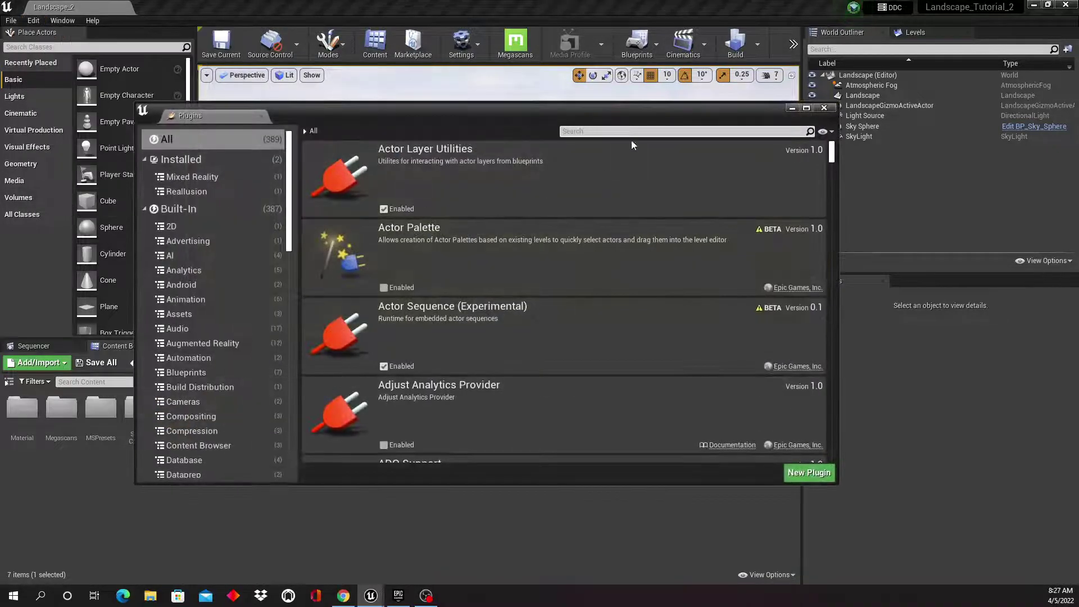
type("meg")
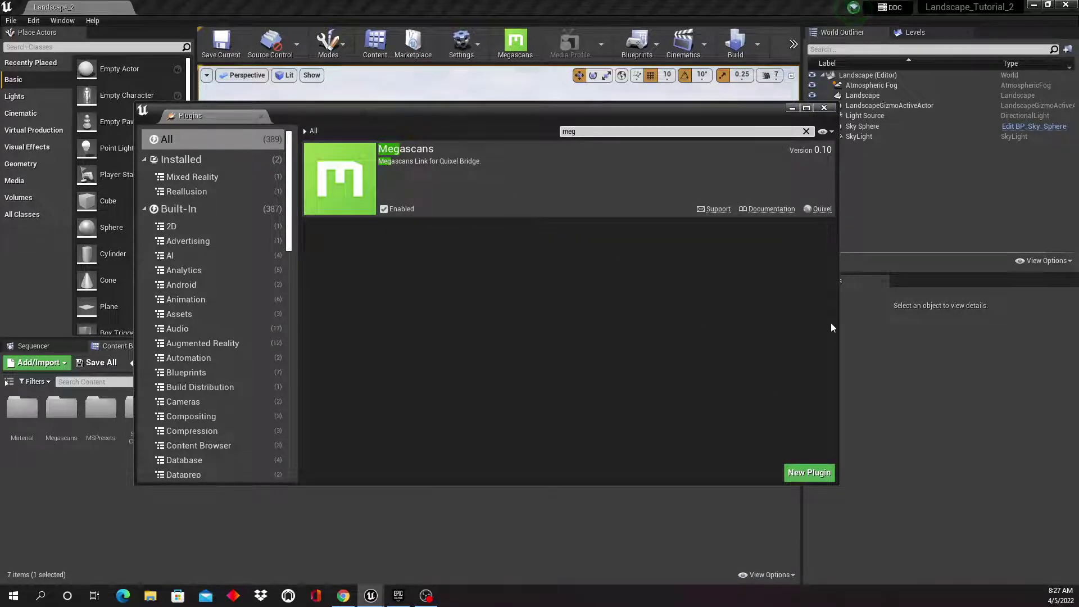
left_click(824, 107)
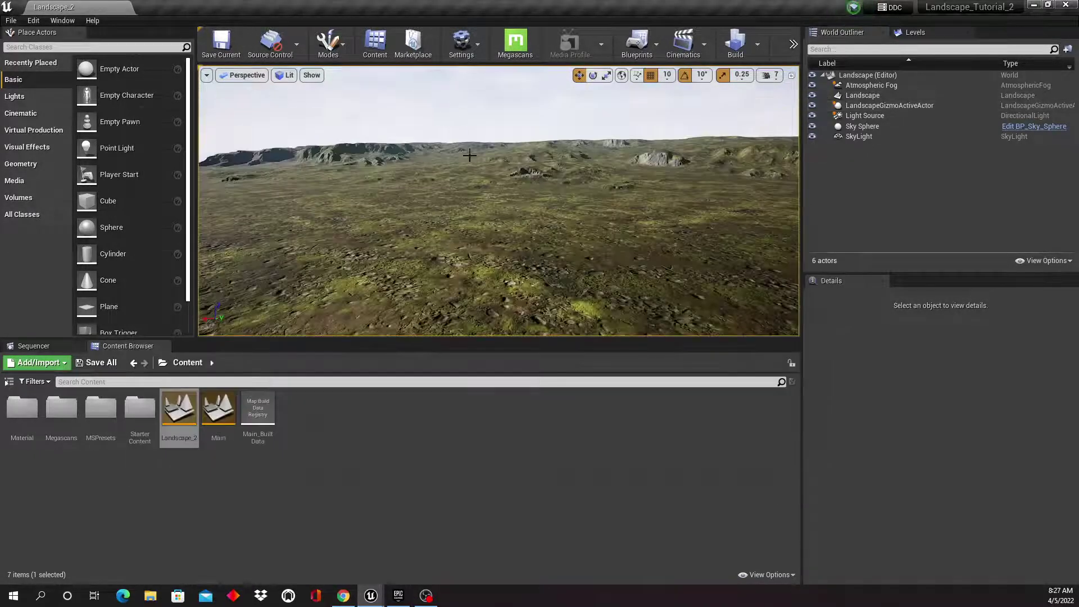
Step: Switch to Quixel Bridge through the Megascans integration and search its asset library for "tundra"
left_click(524, 43)
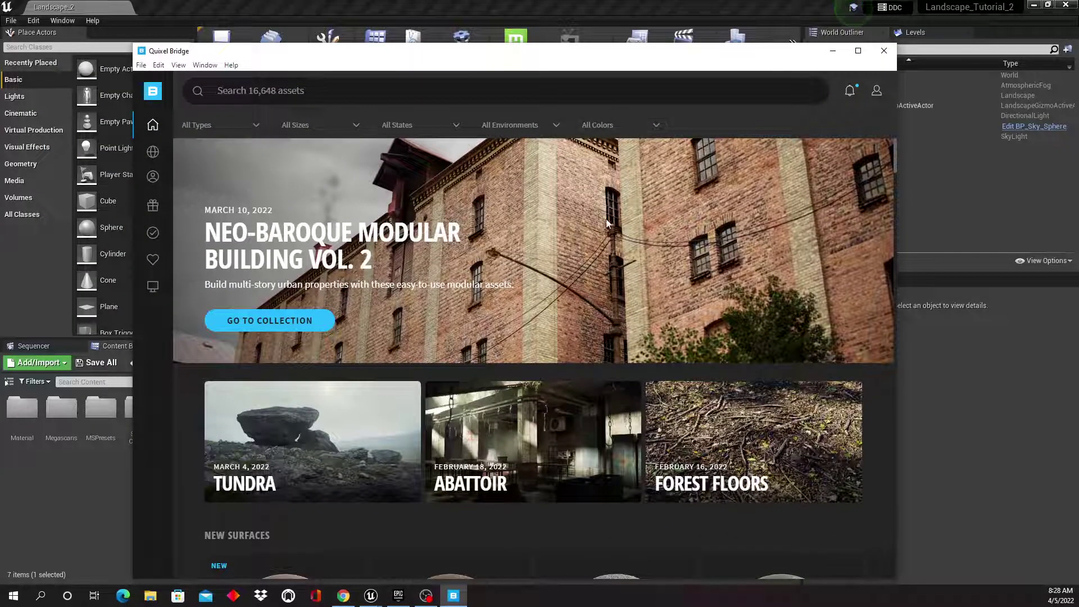
left_click(309, 89)
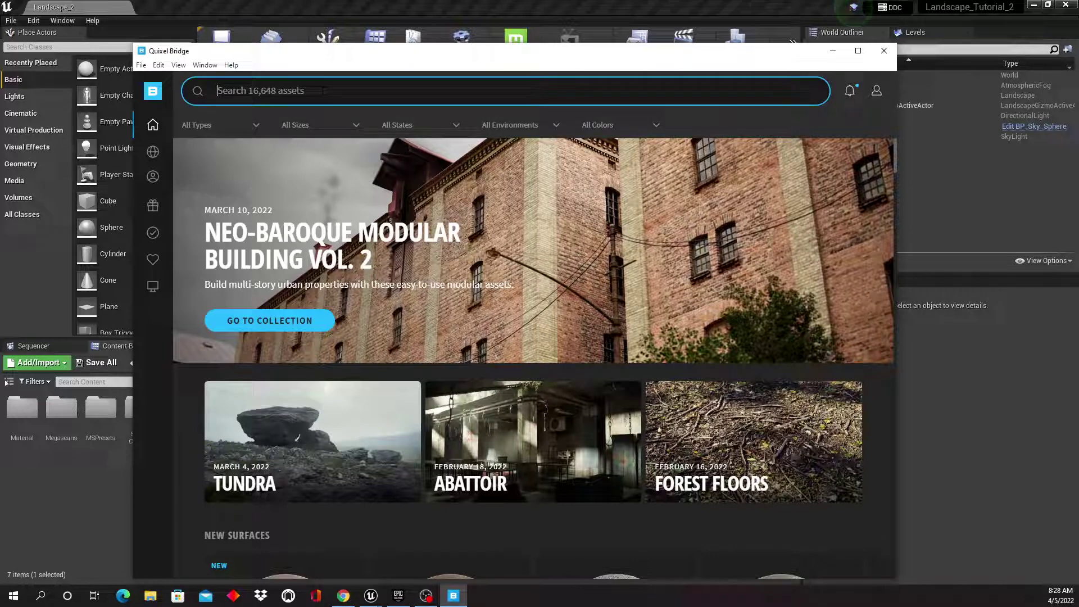
type("tundra")
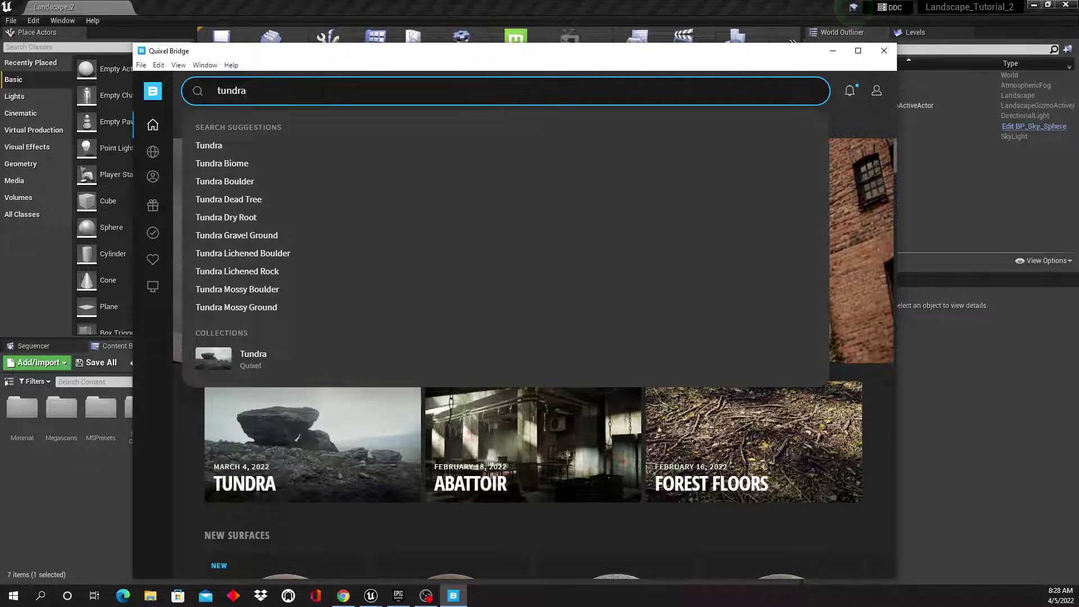
key("Return")
Step: Examine the details and available download resolutions of the round Gigantic Tundra Terrain among the trending results
scroll(488, 314, "down", 1)
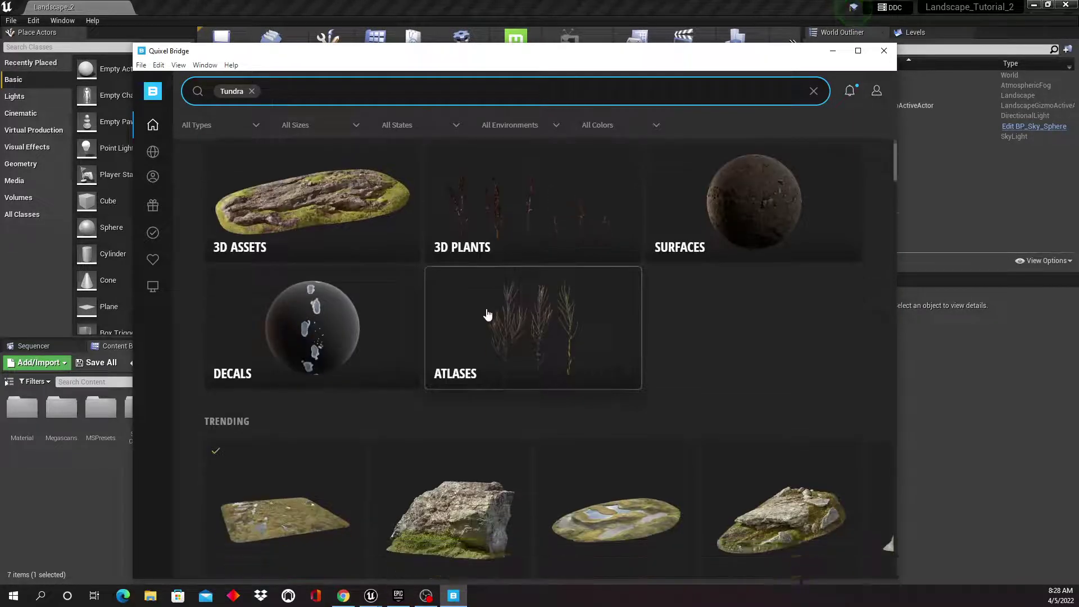
scroll(488, 314, "down", 2)
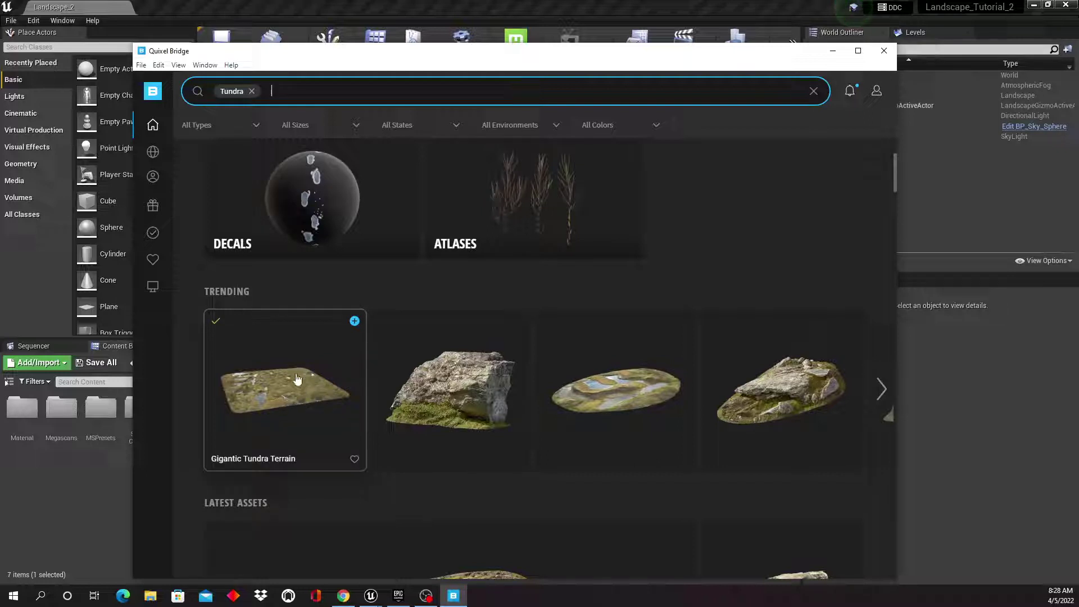
left_click(580, 392)
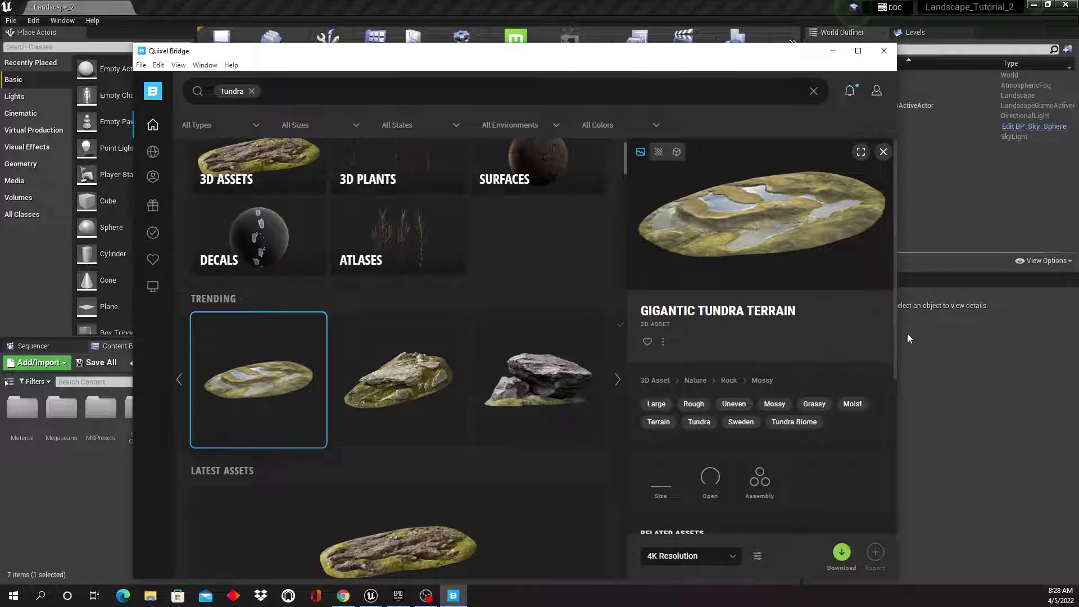
left_click_drag(896, 335, 897, 411)
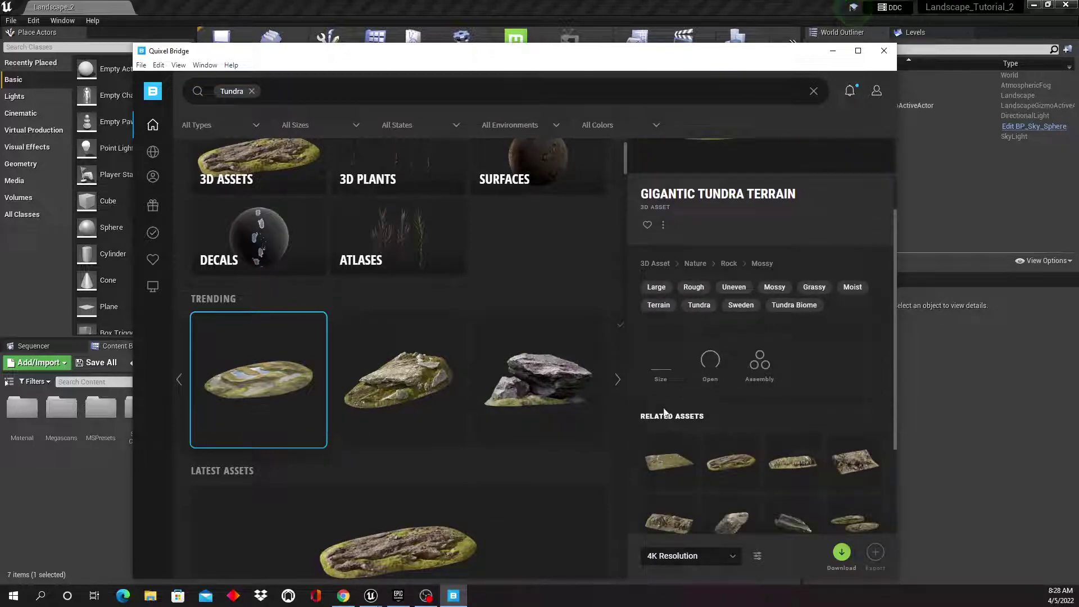
left_click(731, 556)
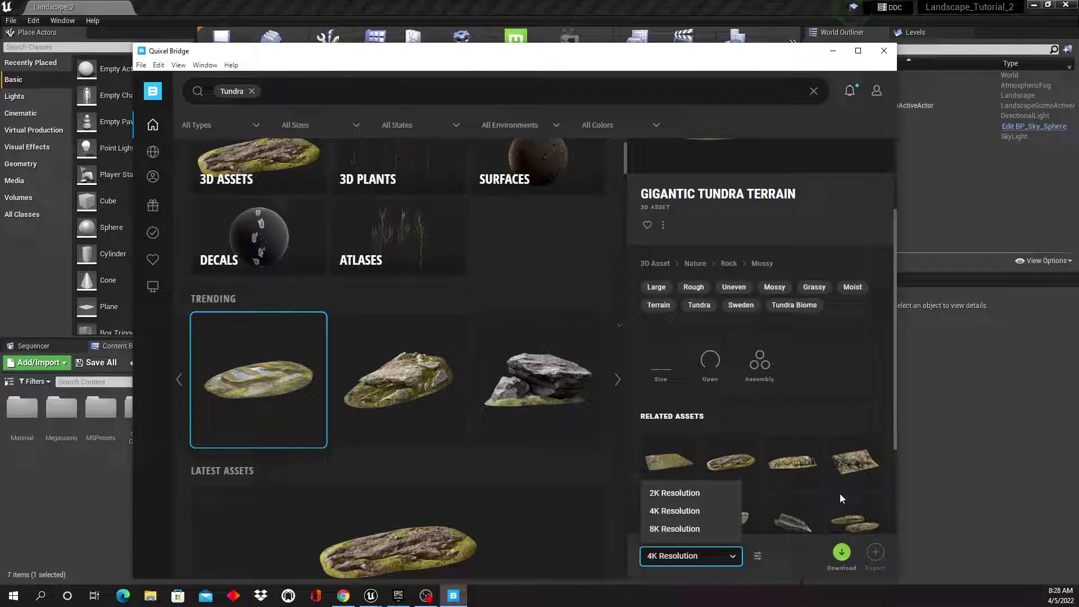
left_click_drag(894, 439, 892, 376)
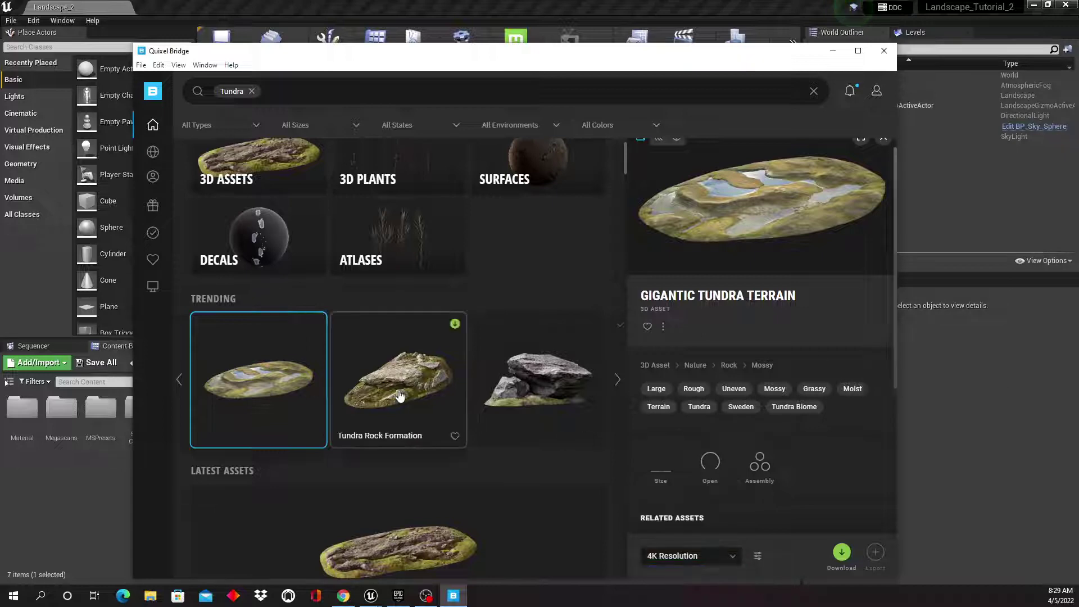
Step: Browse the tundra results in a wider Bridge window, going back to the first of the trending assets
scroll(439, 397, "up", 1)
scroll(461, 400, "down", 3)
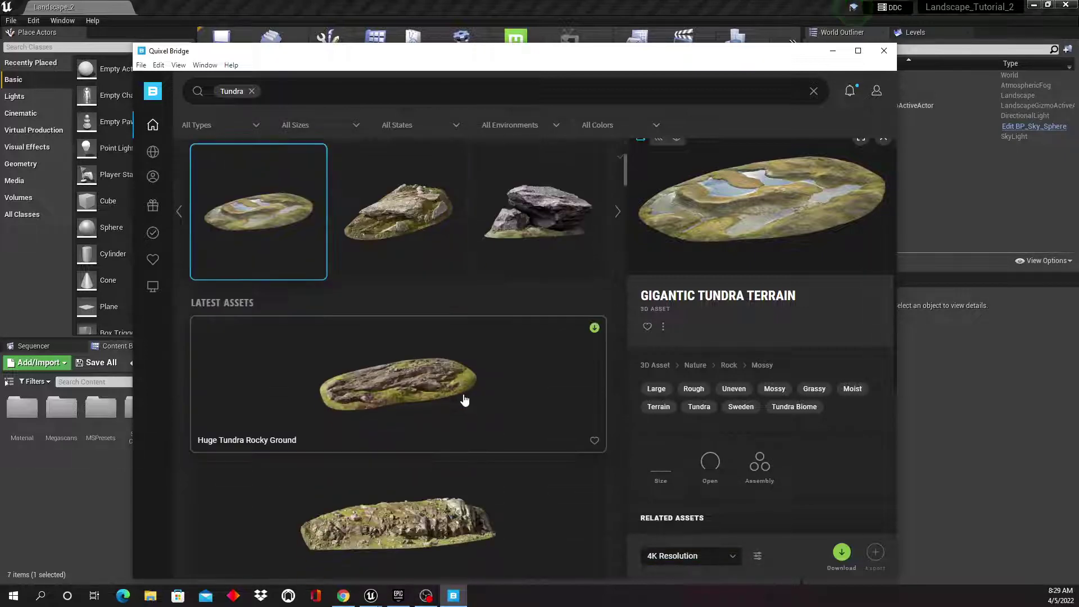
scroll(464, 398, "up", 3)
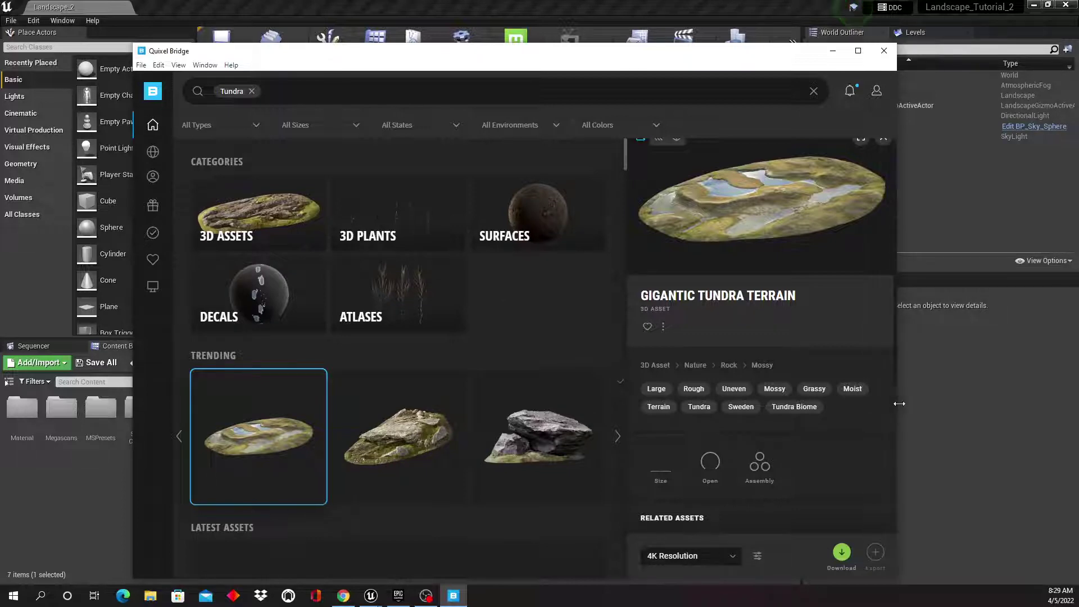
left_click_drag(898, 403, 967, 403)
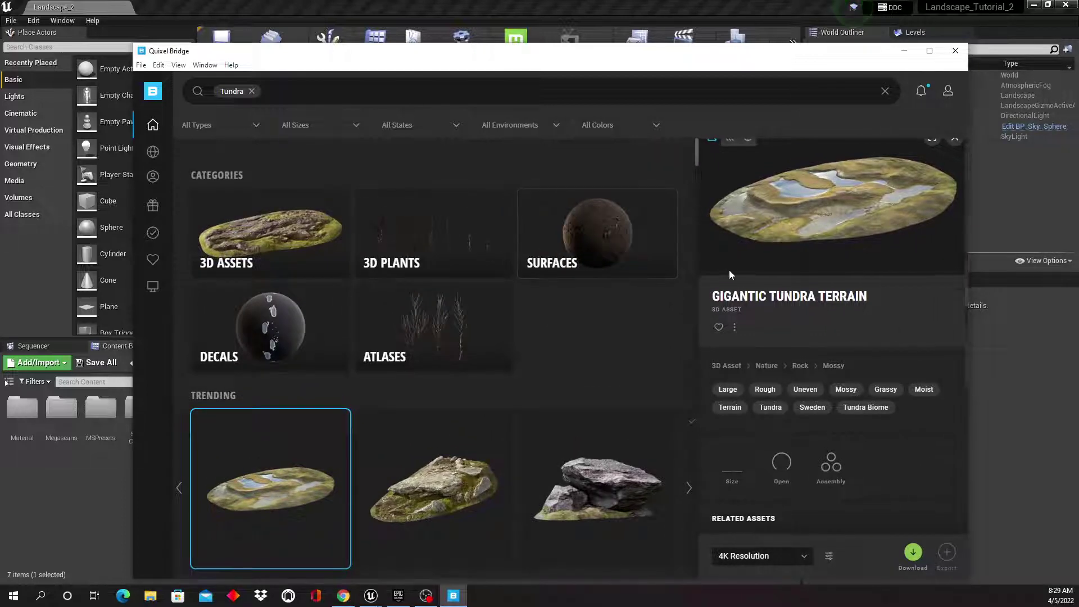
scroll(730, 269, "up", 1)
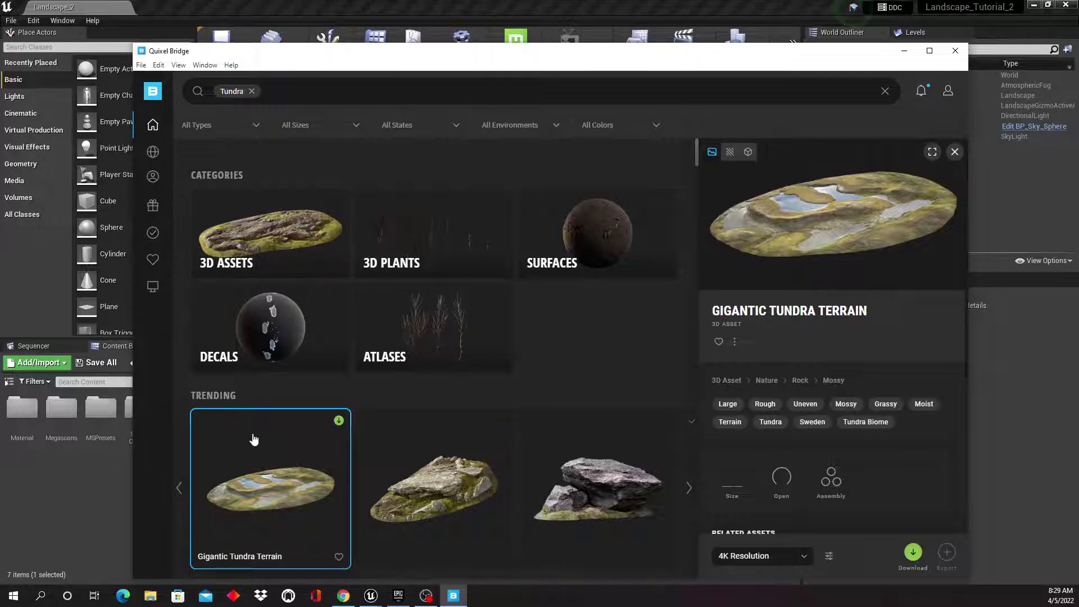
scroll(253, 441, "down", 1)
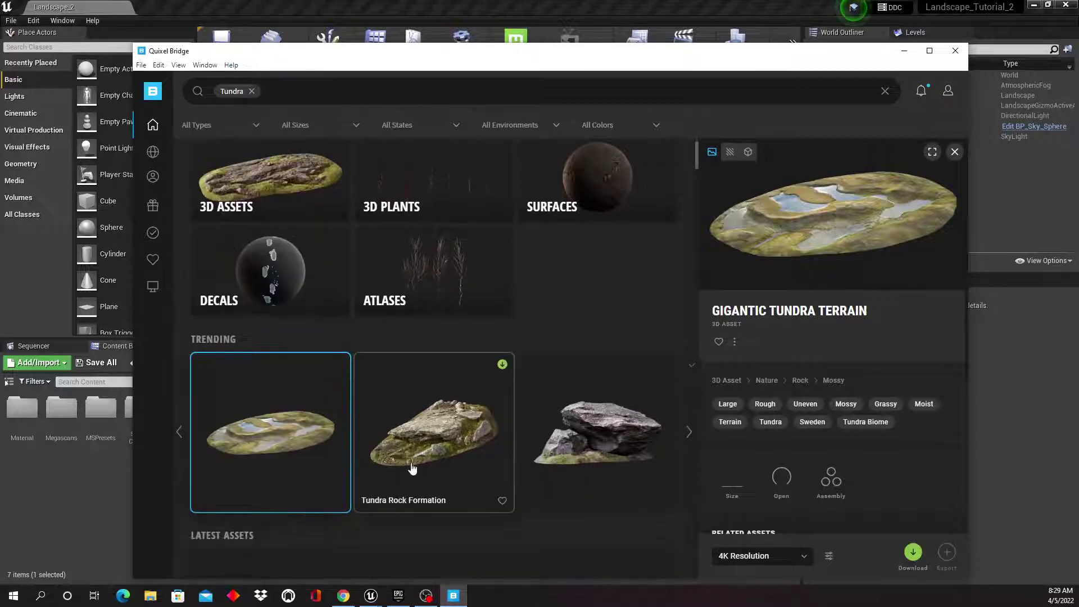
left_click(179, 433)
left_click(180, 433)
left_click(180, 434)
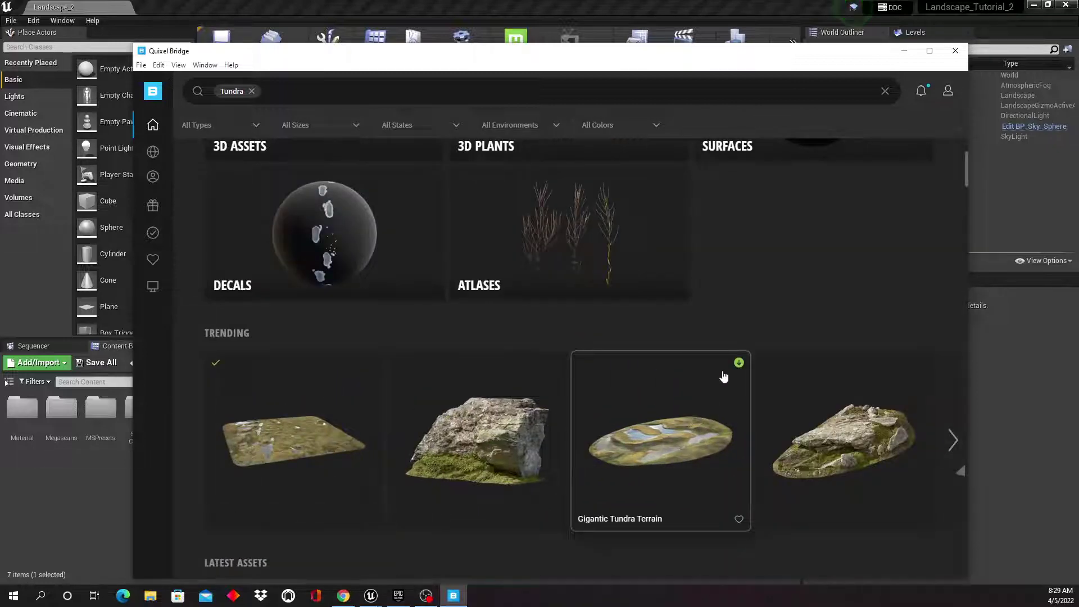
Step: Inspect the details and related assets of the already downloaded rectangular Gigantic Tundra Terrain, enlarging the Bridge window for a better view
left_click(740, 363)
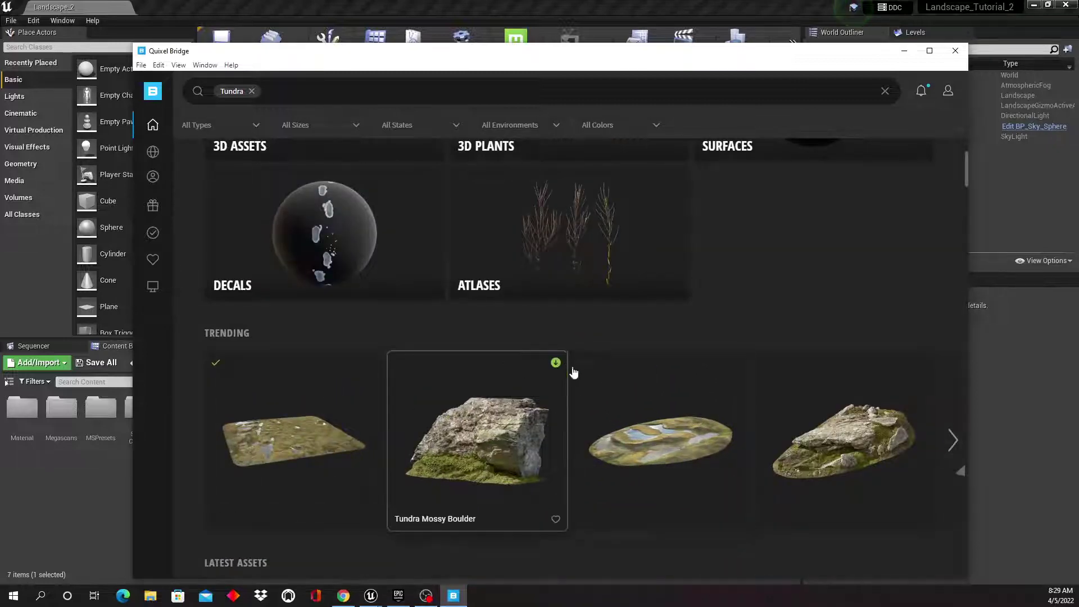
mouse_move(240, 366)
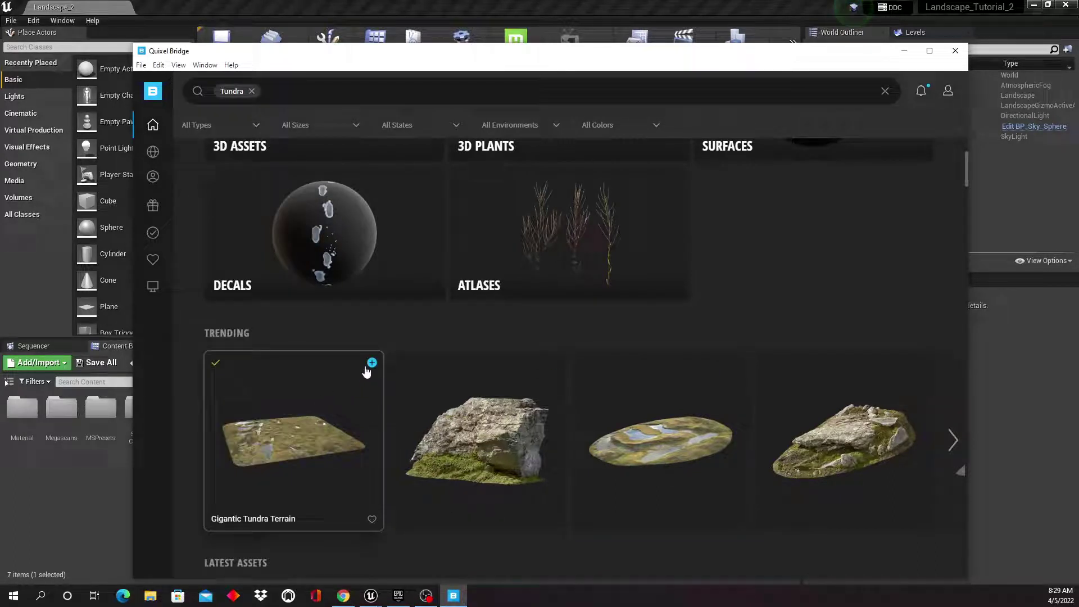
left_click(372, 364)
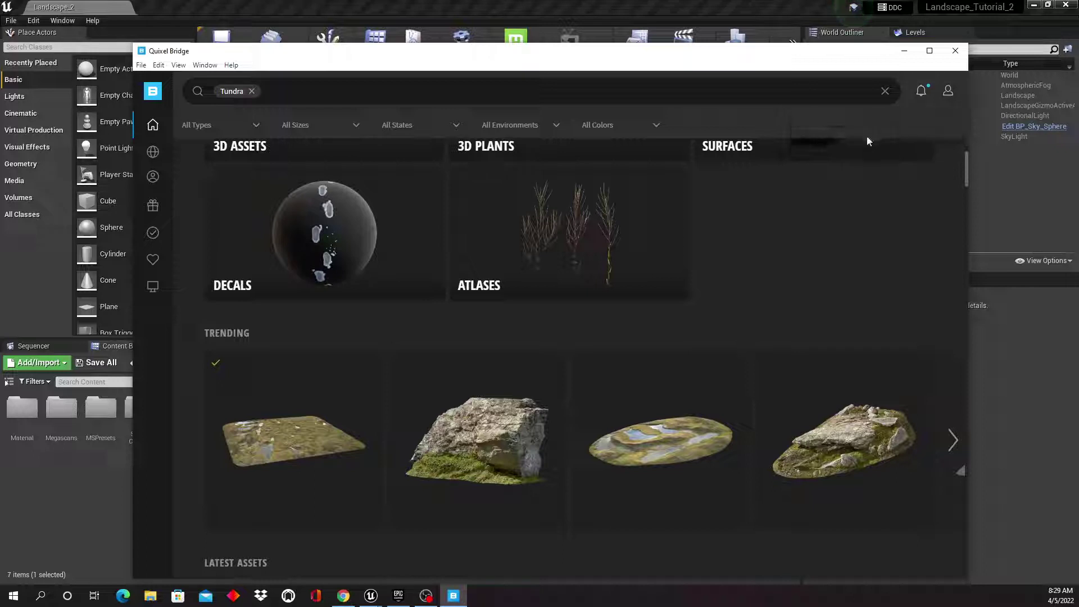
left_click(301, 430)
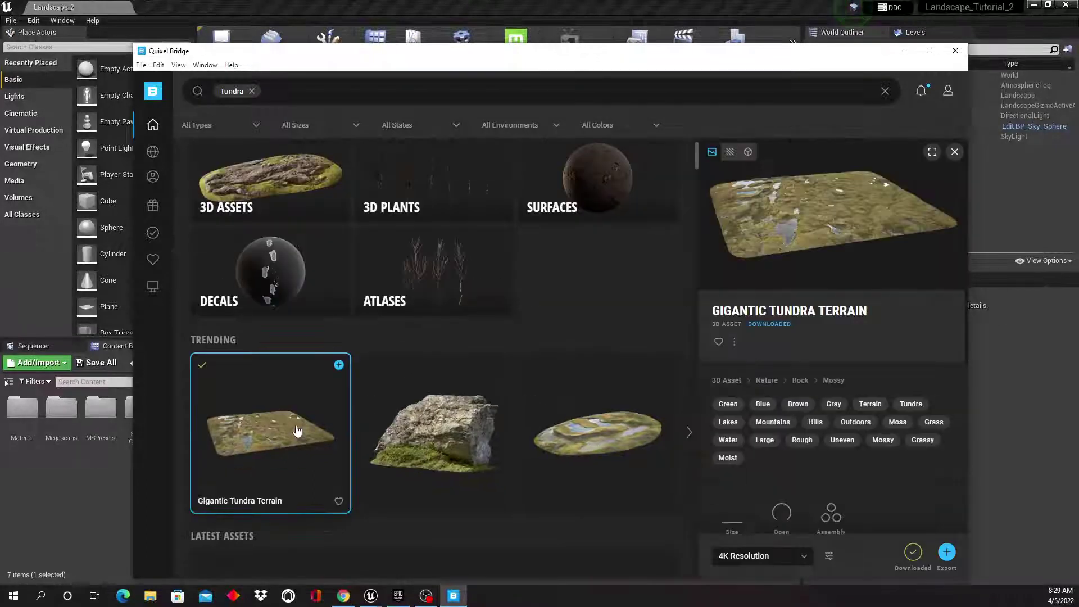
left_click_drag(798, 62, 681, 52)
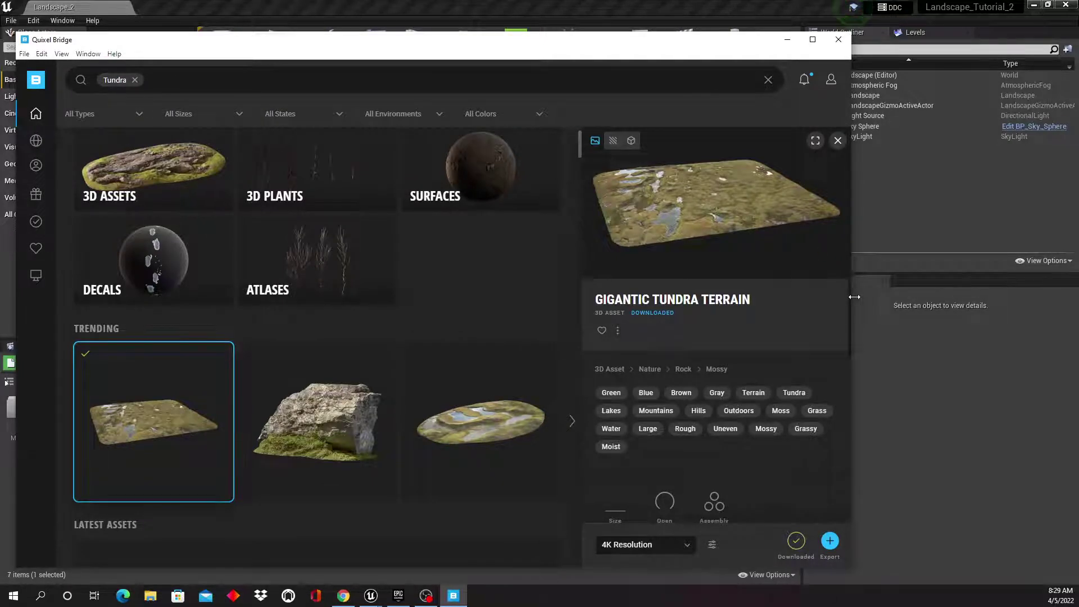
left_click_drag(854, 296, 945, 313)
scroll(936, 332, "down", 5)
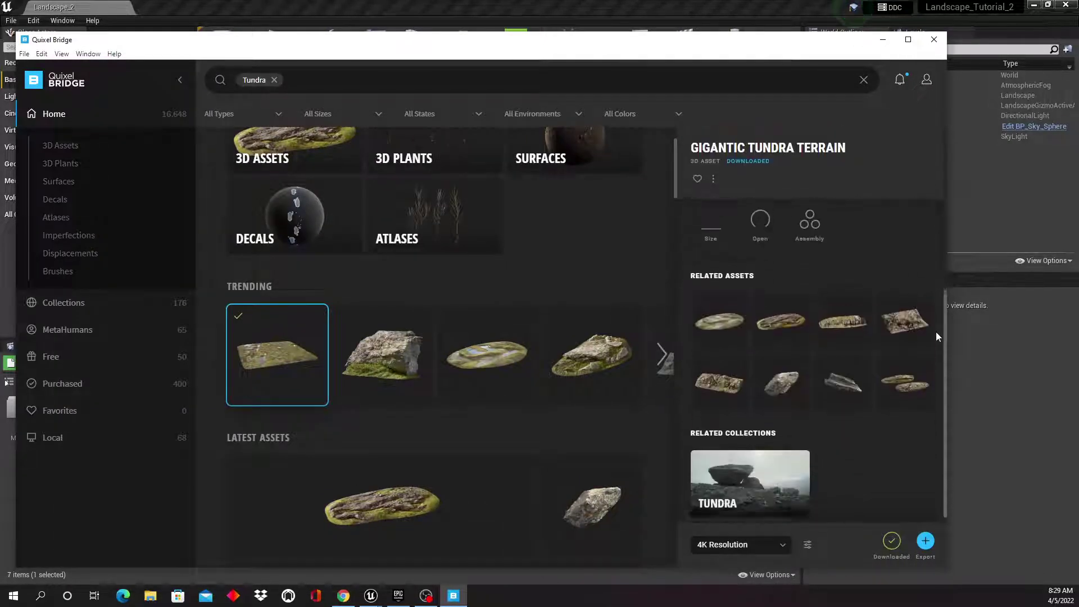
scroll(937, 333, "down", 1)
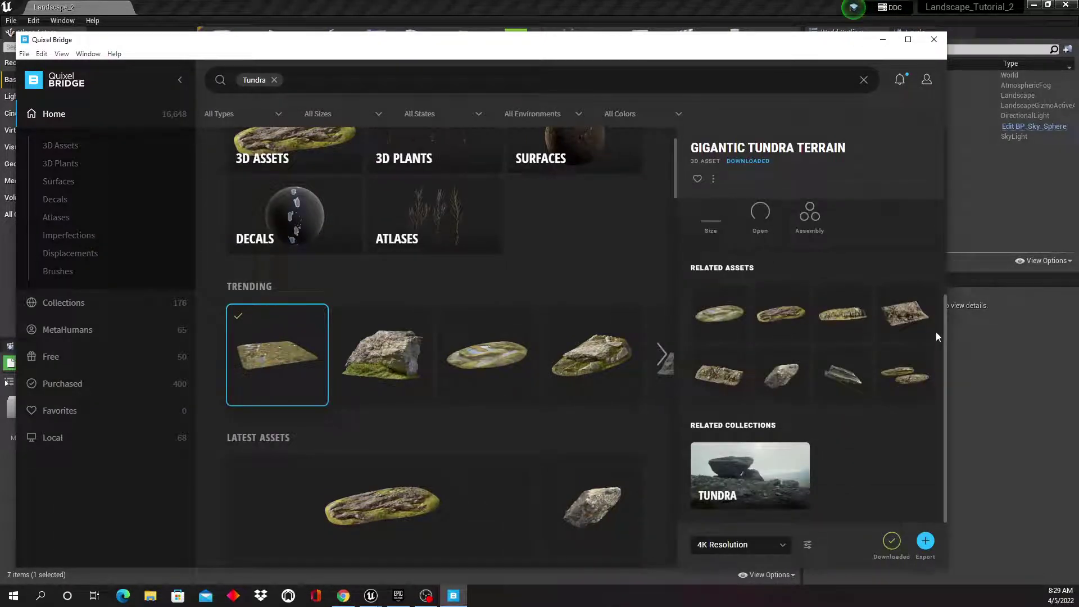
Step: Review the export target, engine version and plugin location in the export settings, then return to the asset details
left_click(807, 547)
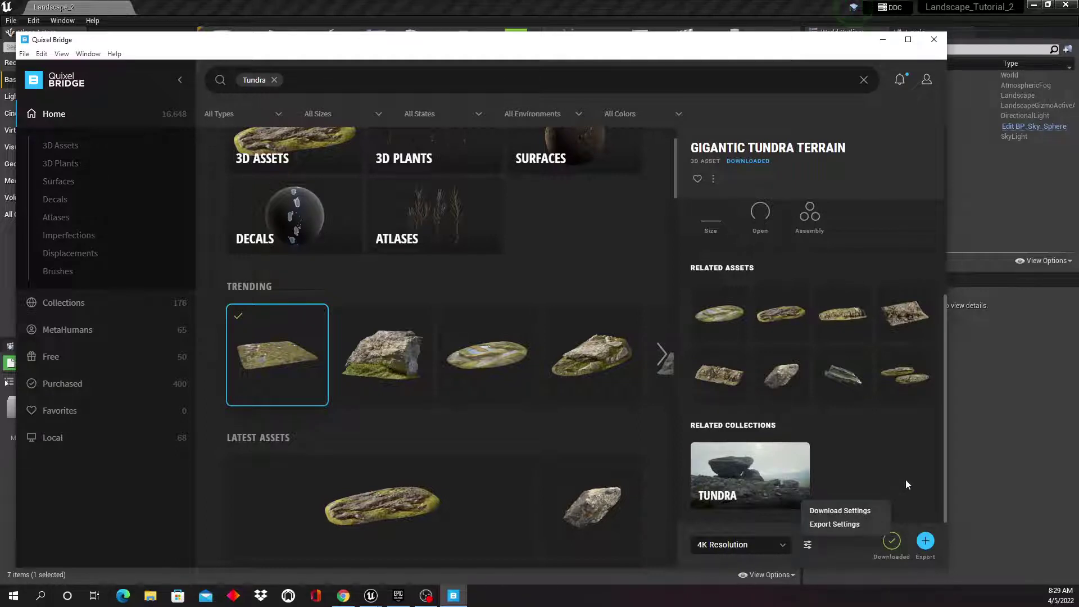
left_click(842, 528)
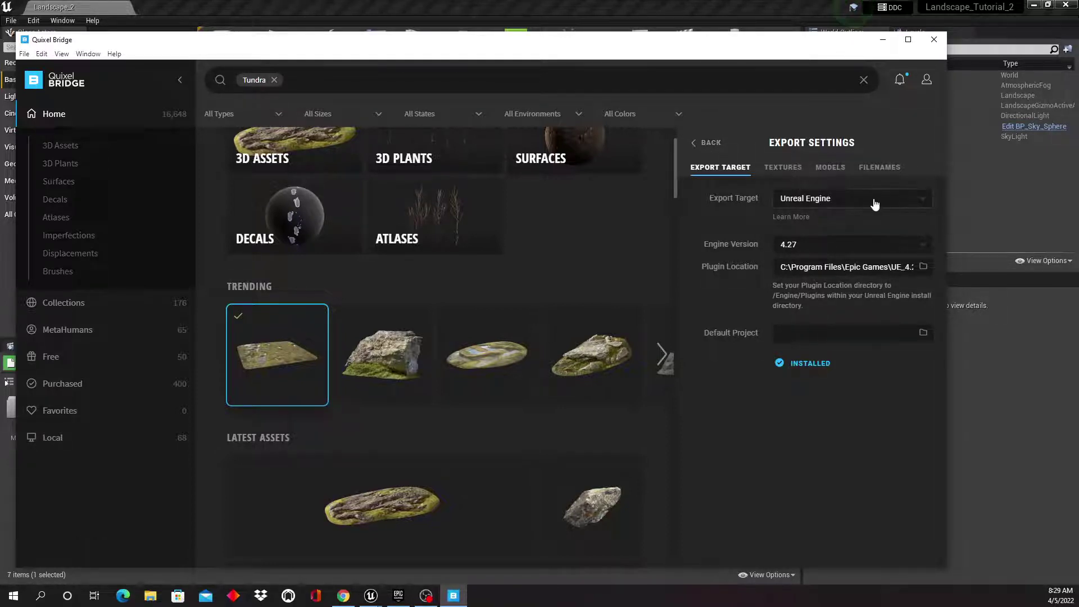
left_click(925, 204)
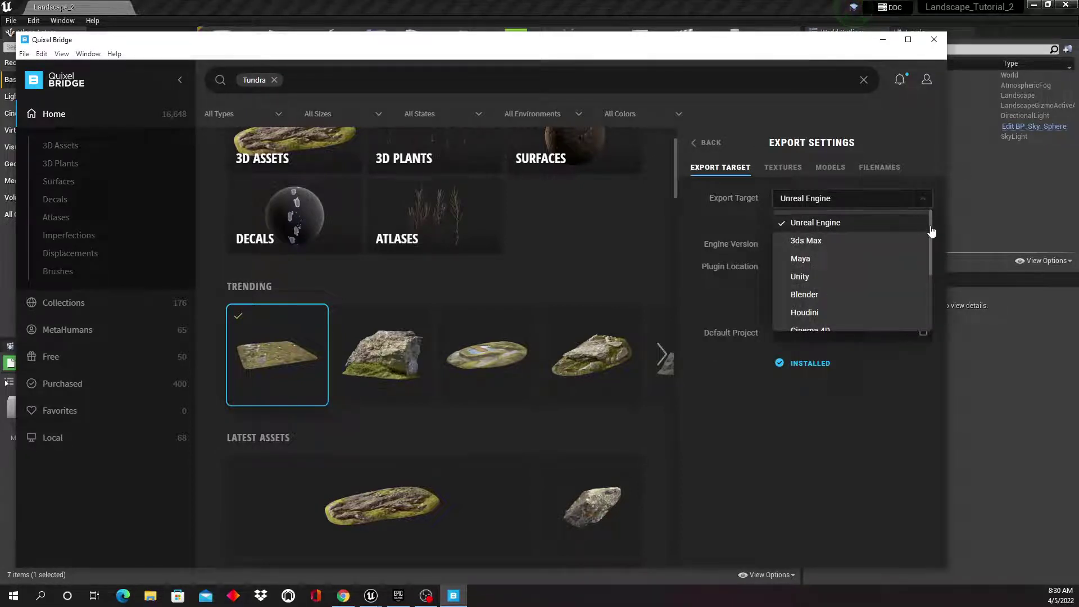
mouse_move(931, 231)
left_mouse_down()
mouse_move(931, 280)
mouse_move(939, 232)
left_mouse_up()
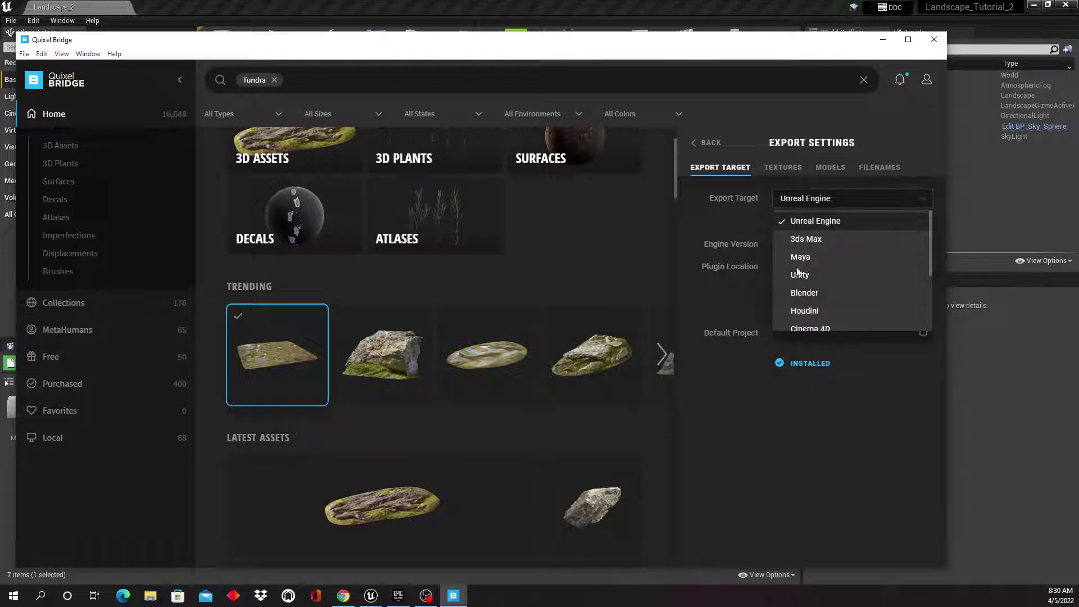
left_click(911, 402)
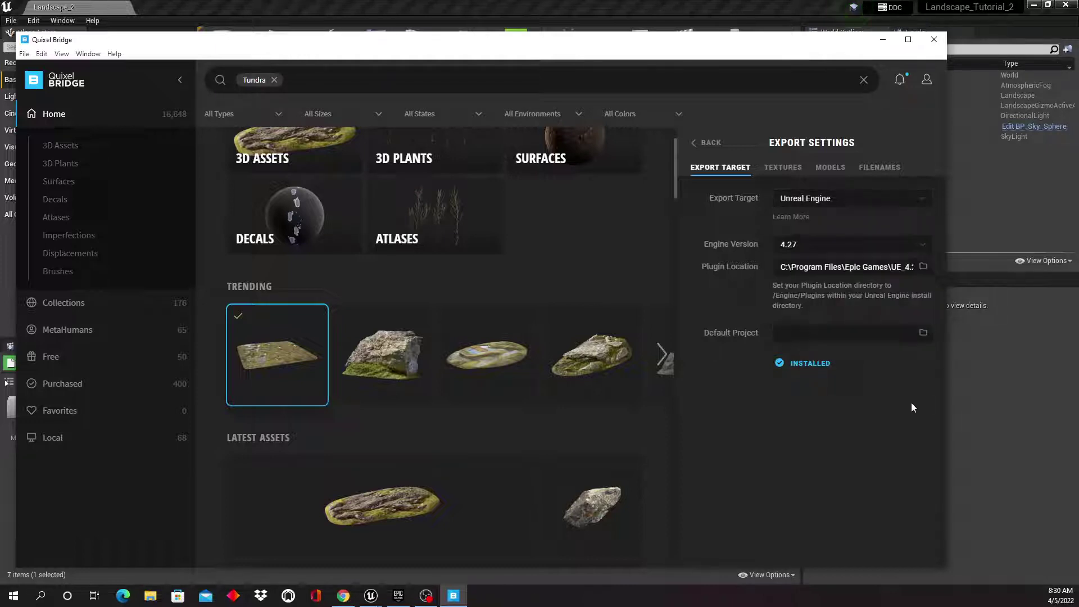
left_click(704, 143)
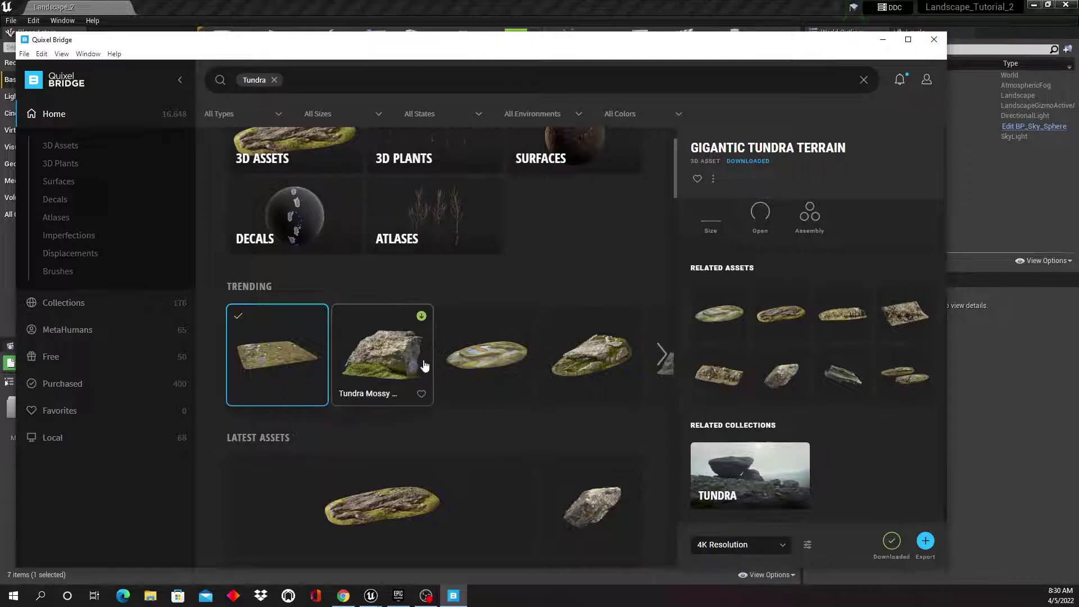
Step: Download the Tundra Mossy Boulder from the trending assets
left_click(421, 316)
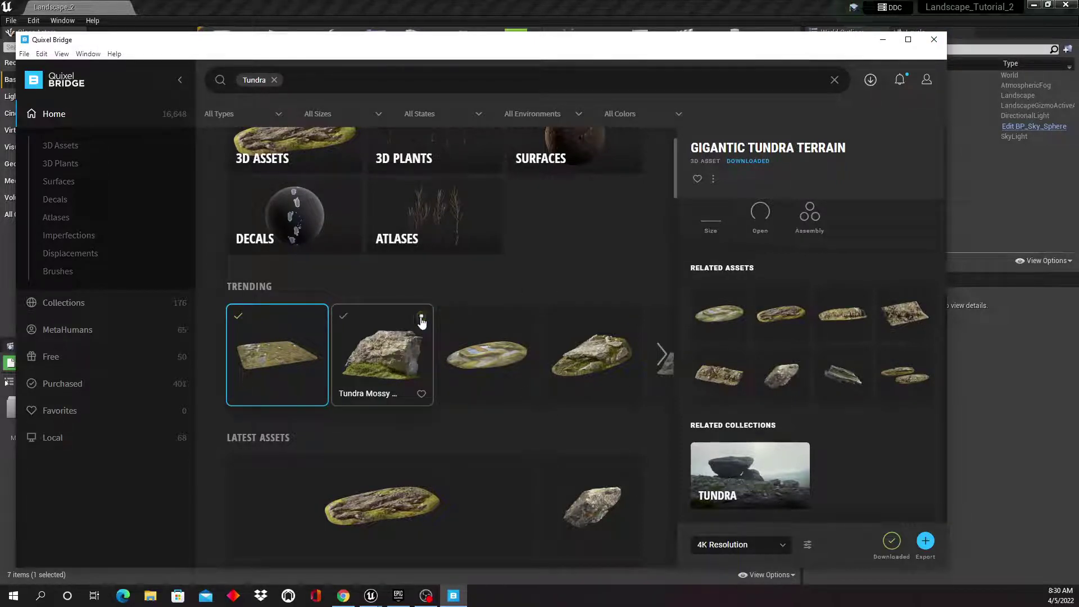
Step: Try to export the Tundra Mossy Boulder to Unreal Engine, closing Quixel Bridge once it is sent
left_click(393, 369)
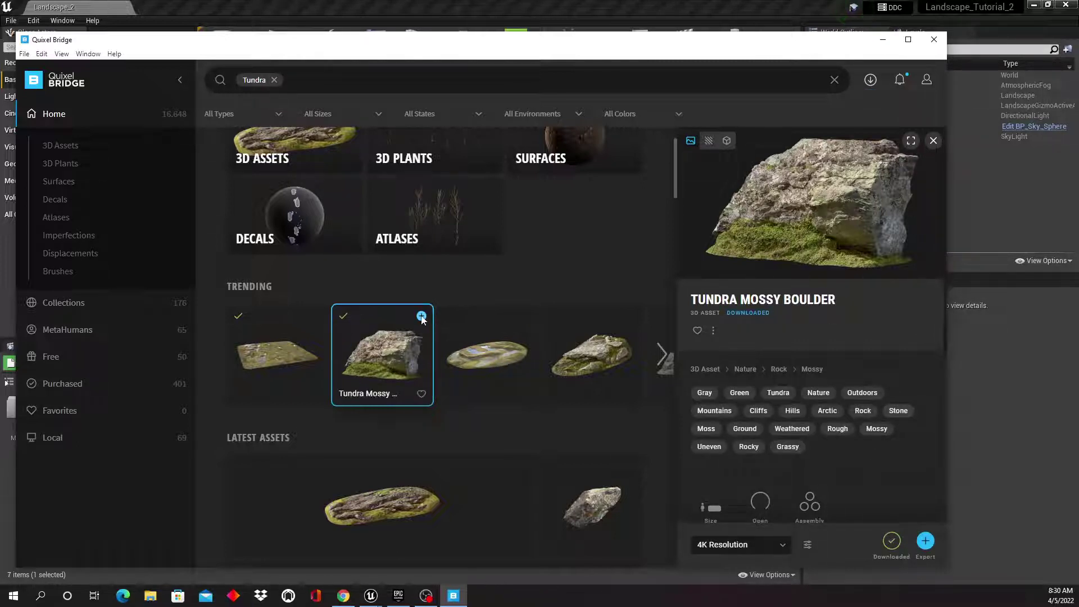
left_click(422, 315)
left_click(423, 315)
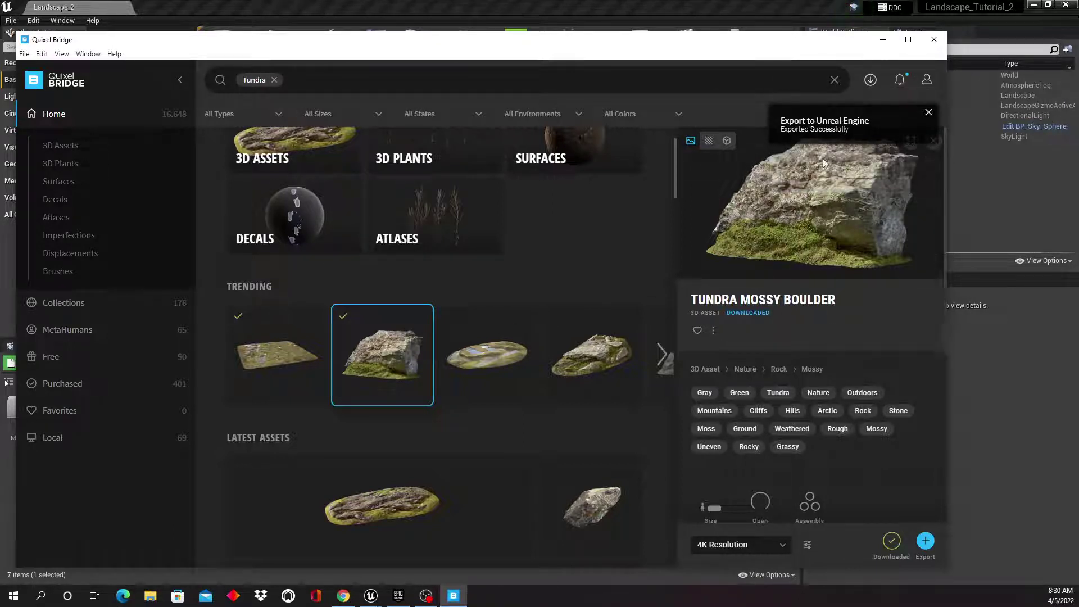
left_click(935, 40)
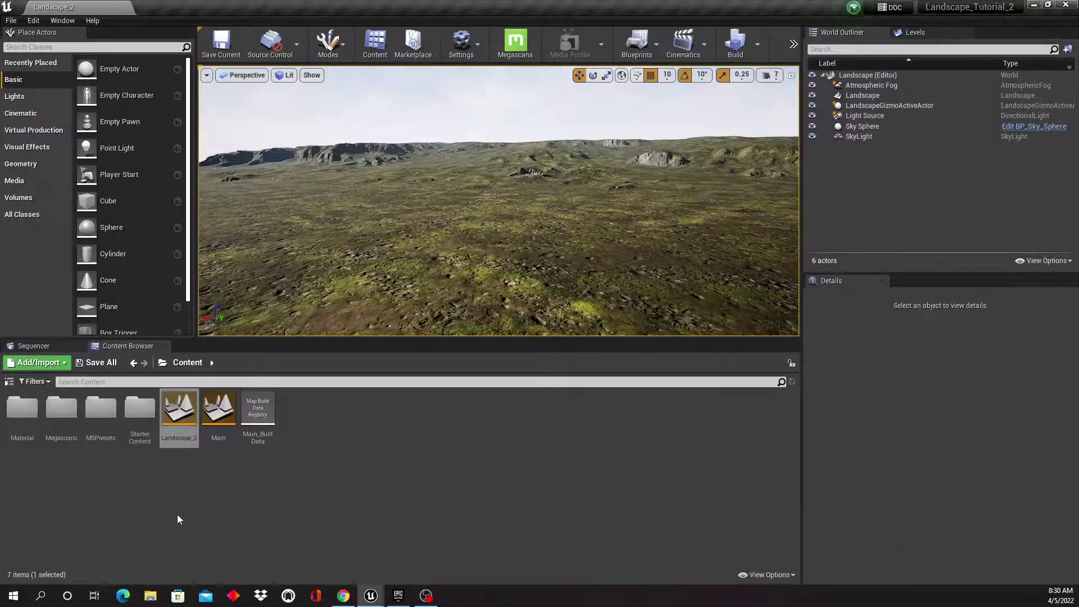
Step: Check the Megascans folder and its Surfaces subfolders in the Unreal project for the exported boulder, returning to the Content folder
double_click(64, 416)
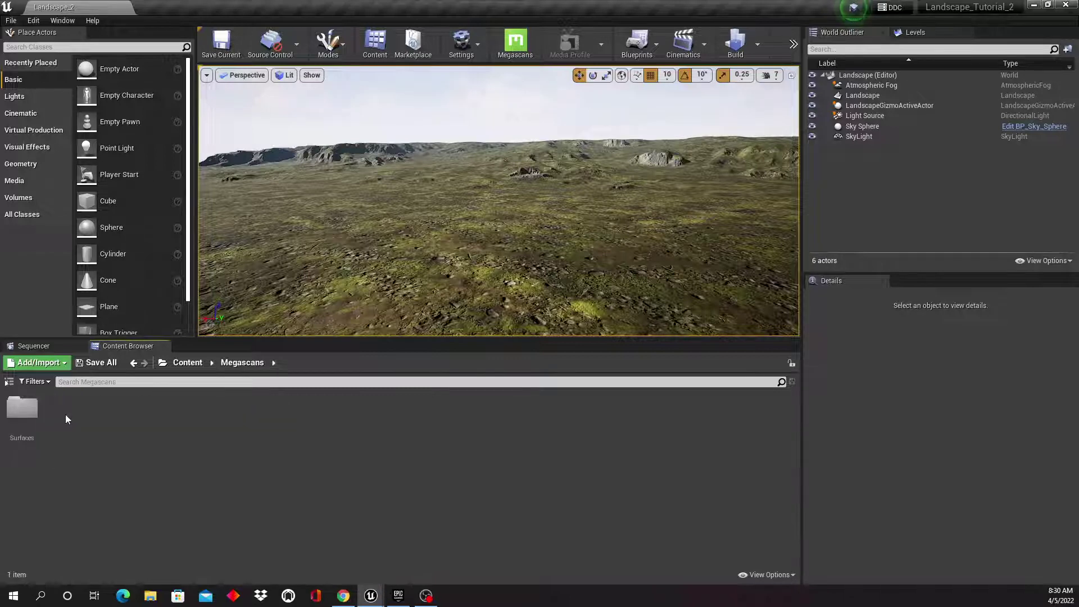
double_click(22, 408)
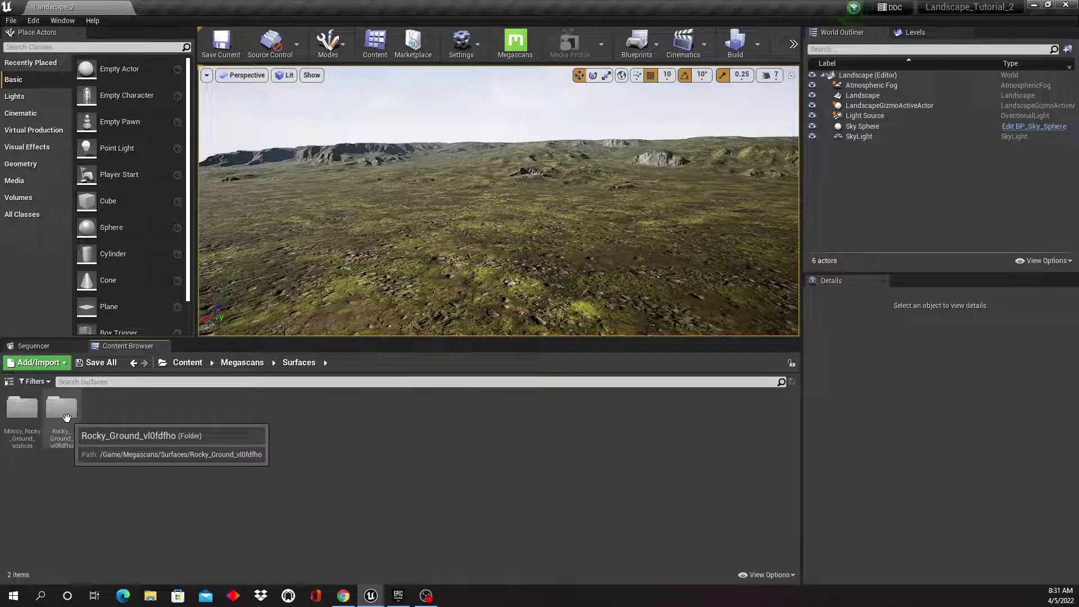
left_click(250, 364)
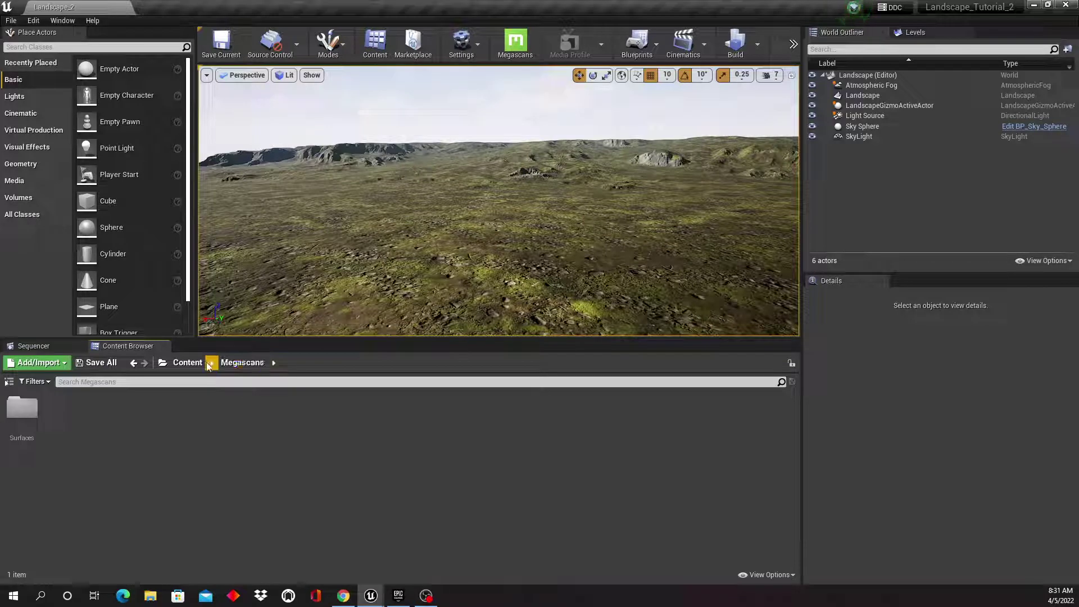
left_click(188, 364)
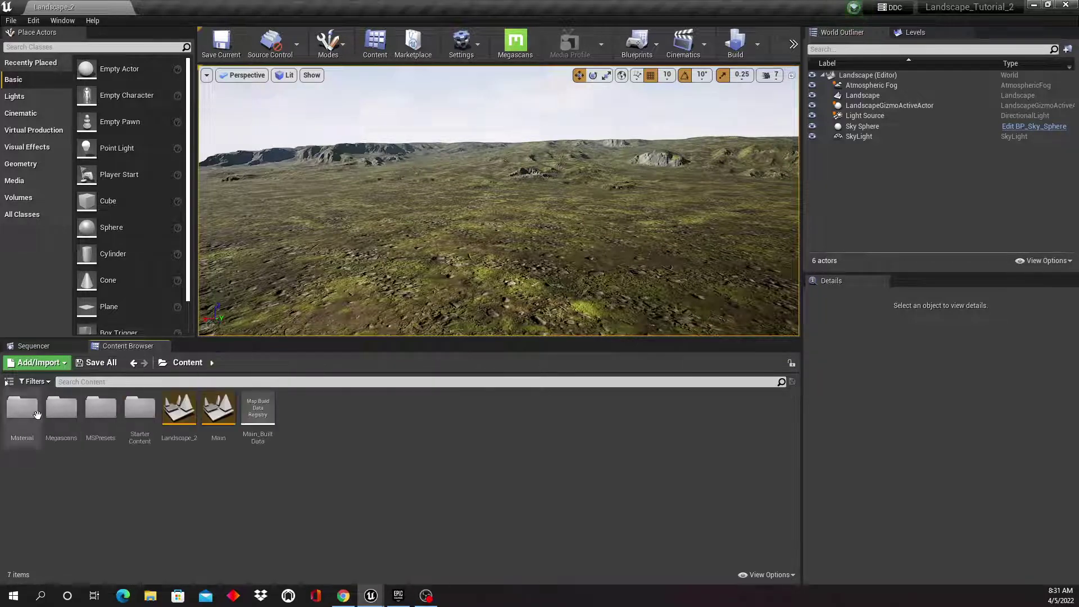
double_click(60, 411)
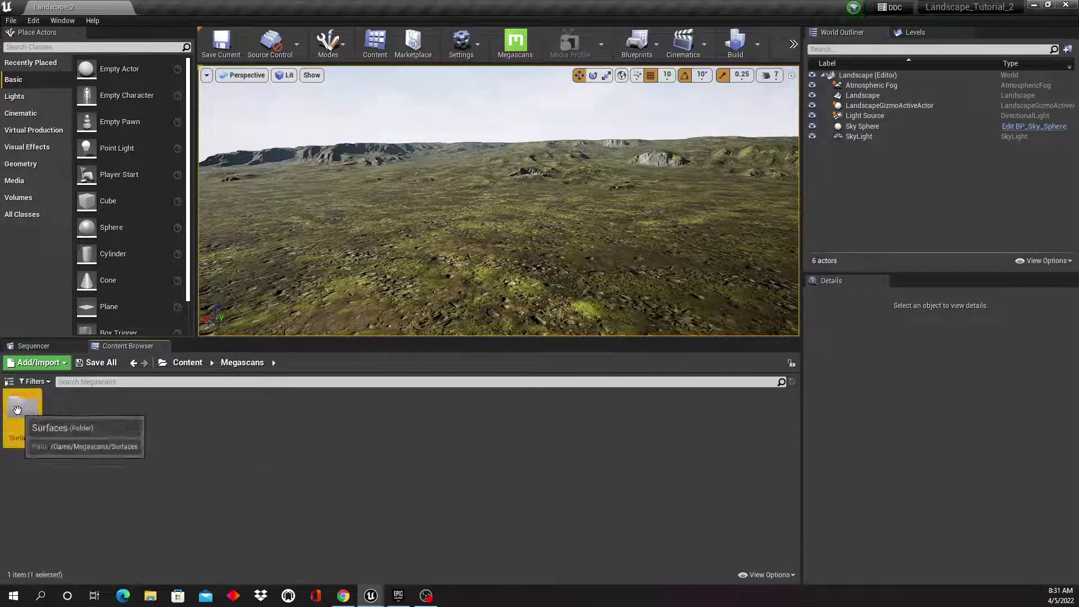
double_click(19, 407)
double_click(55, 412)
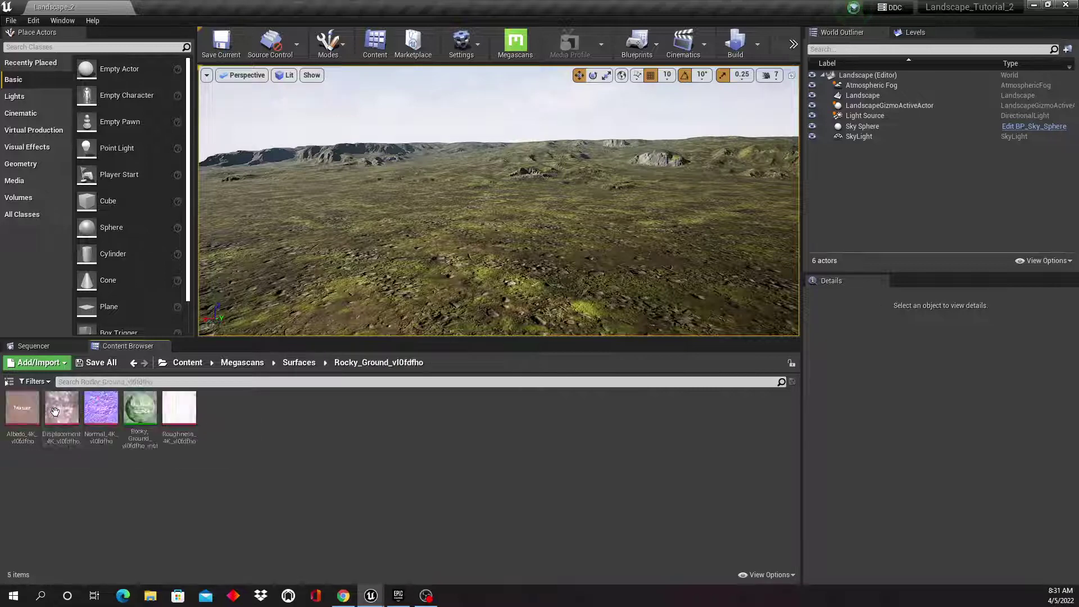
left_click(288, 363)
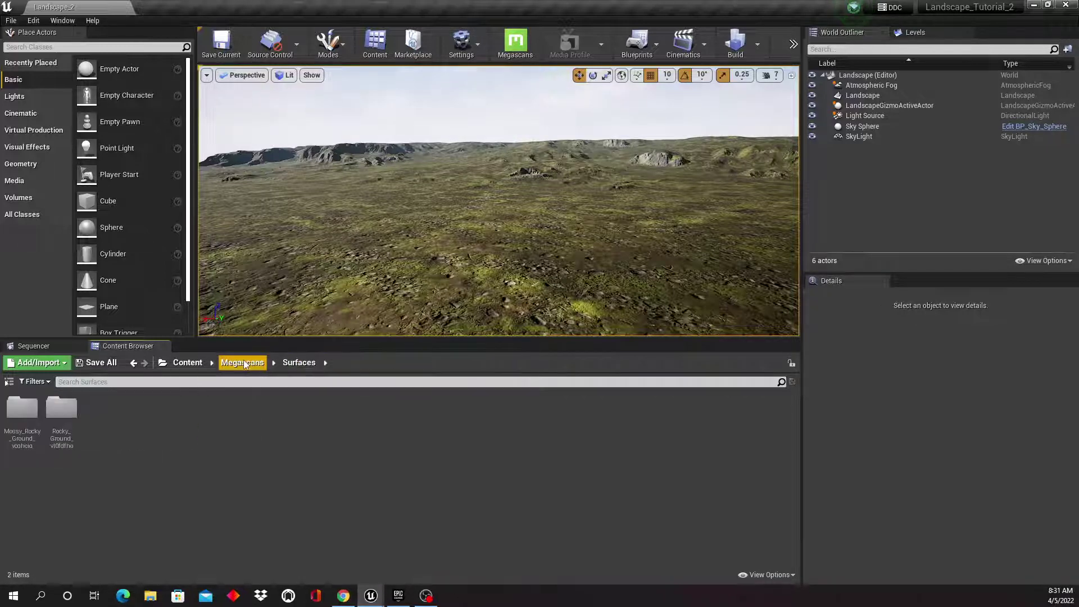
left_click(242, 363)
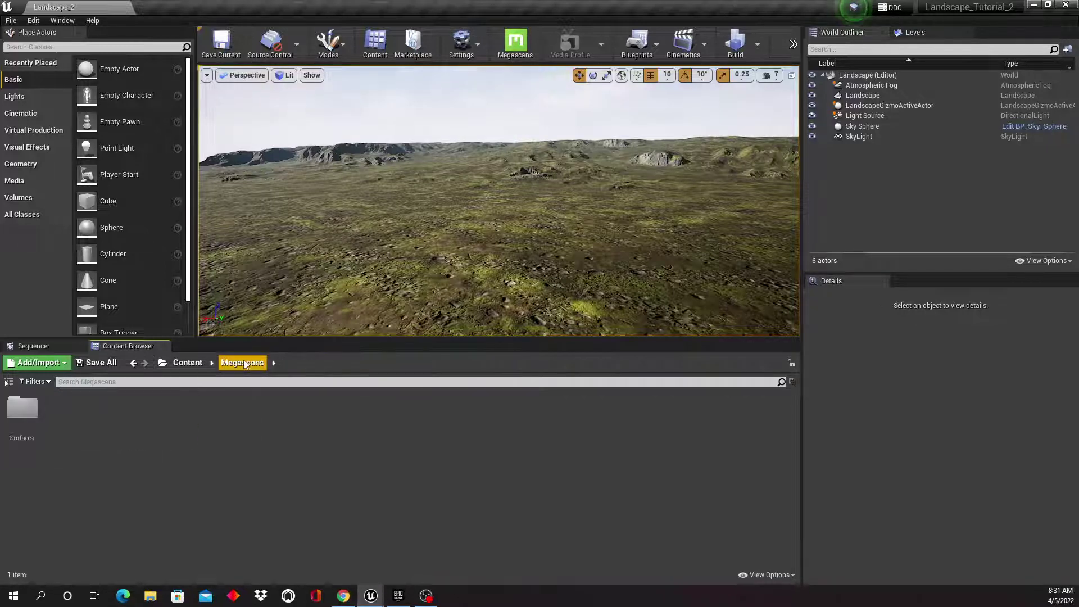
left_click(187, 362)
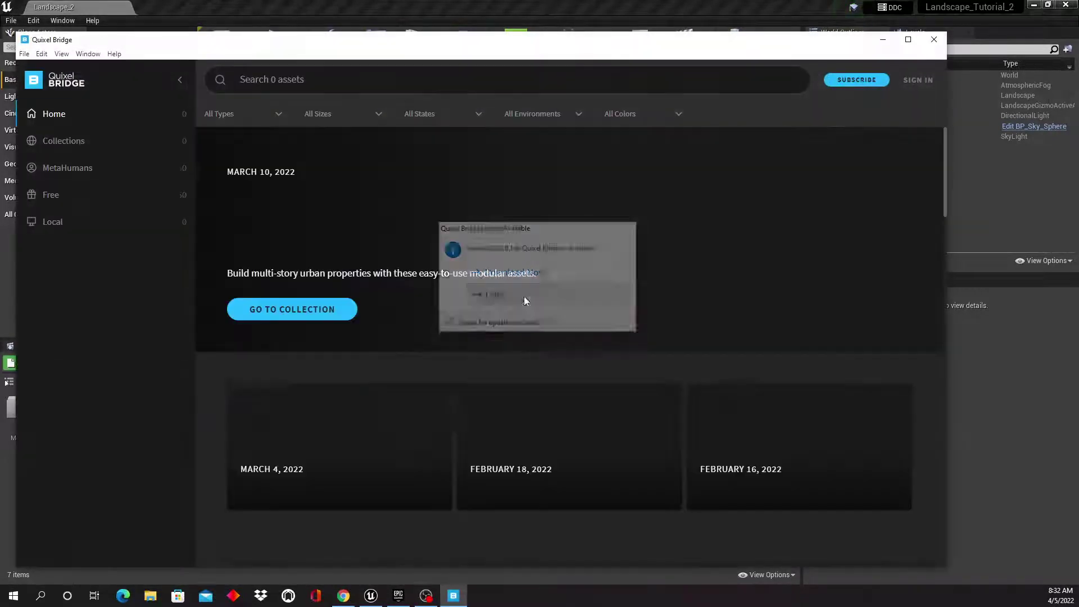
Step: In Quixel Bridge, dismiss the update notice and search the asset library for tundra
left_click(525, 299)
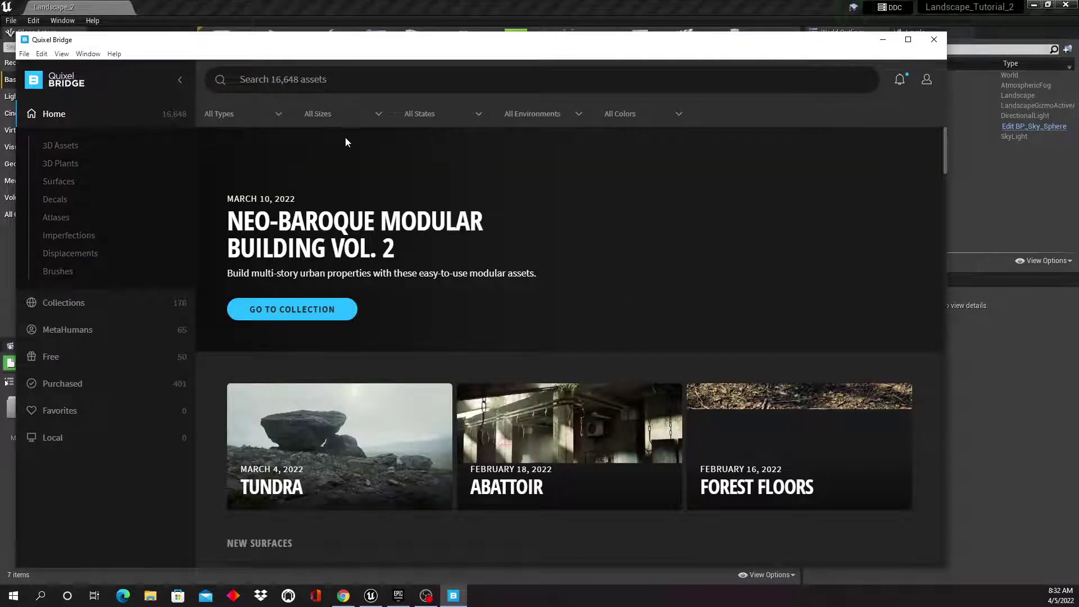
left_click(286, 79)
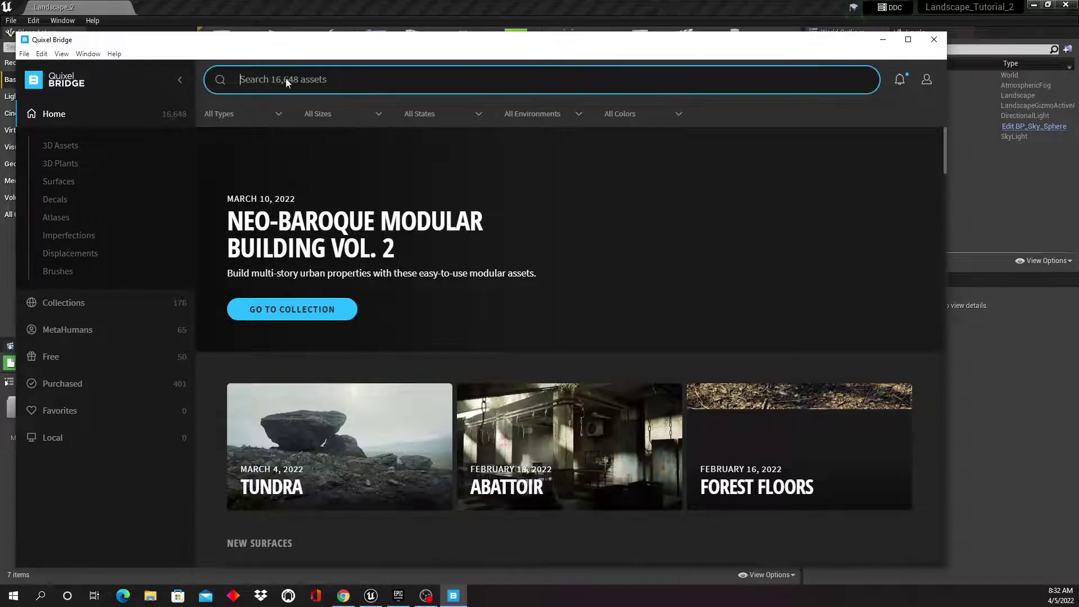
type("tundra")
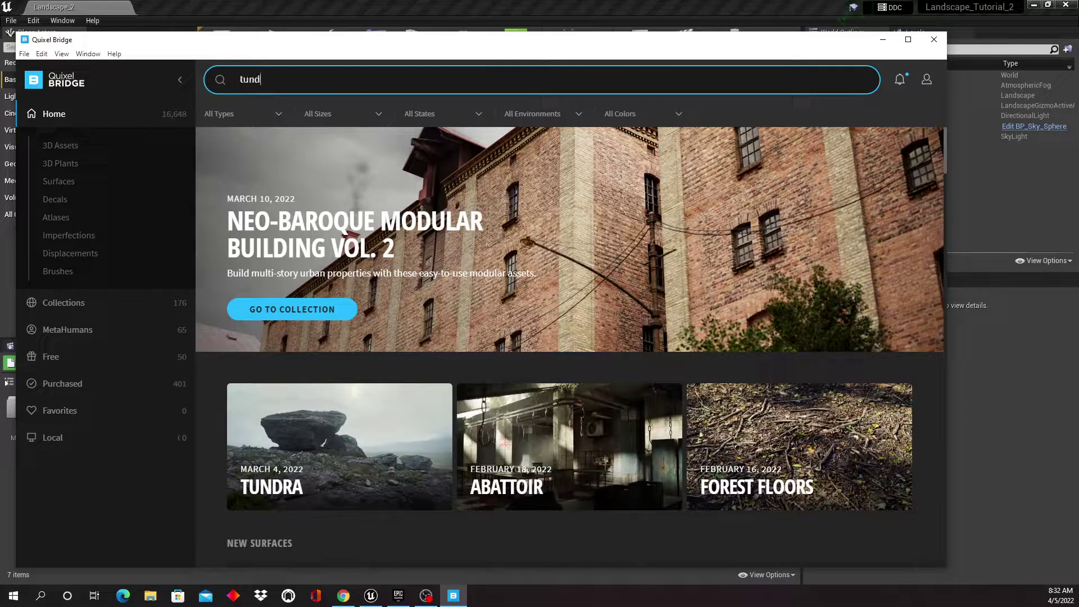
key("Return")
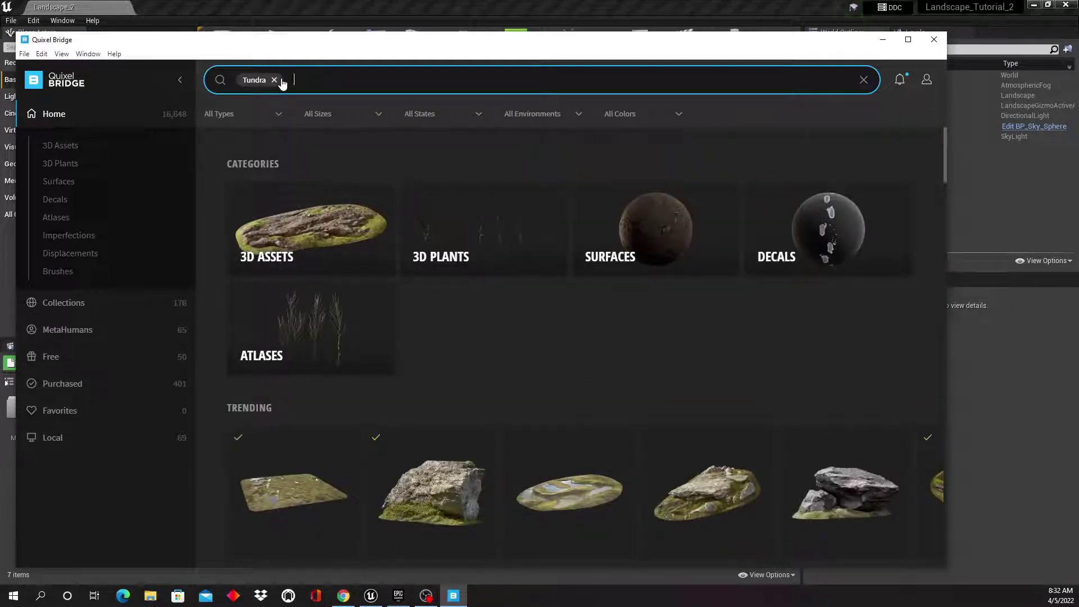
Step: Export the trending Gigantic Tundra Terrain and Tundra Mossy Boulder to Unreal Engine, closing Bridge once both are imported
scroll(506, 346, "down", 2)
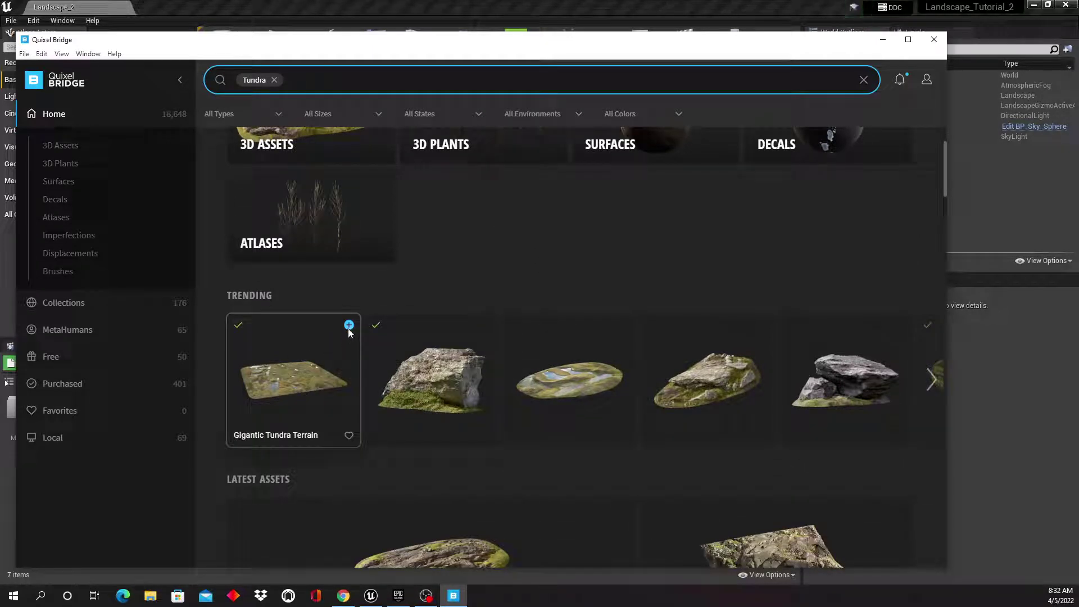
left_click(348, 326)
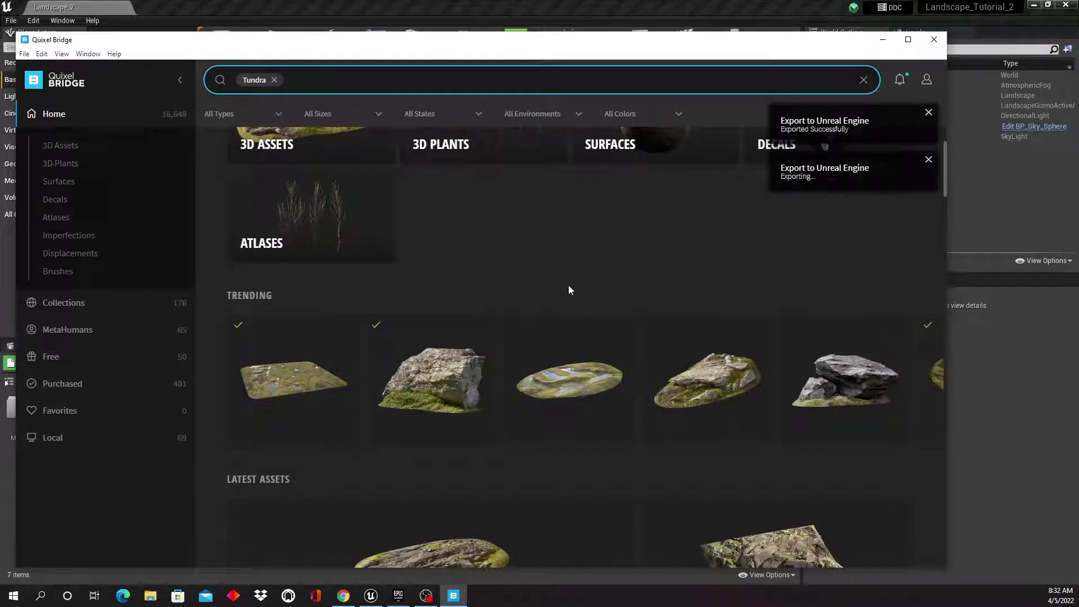
left_click(487, 326)
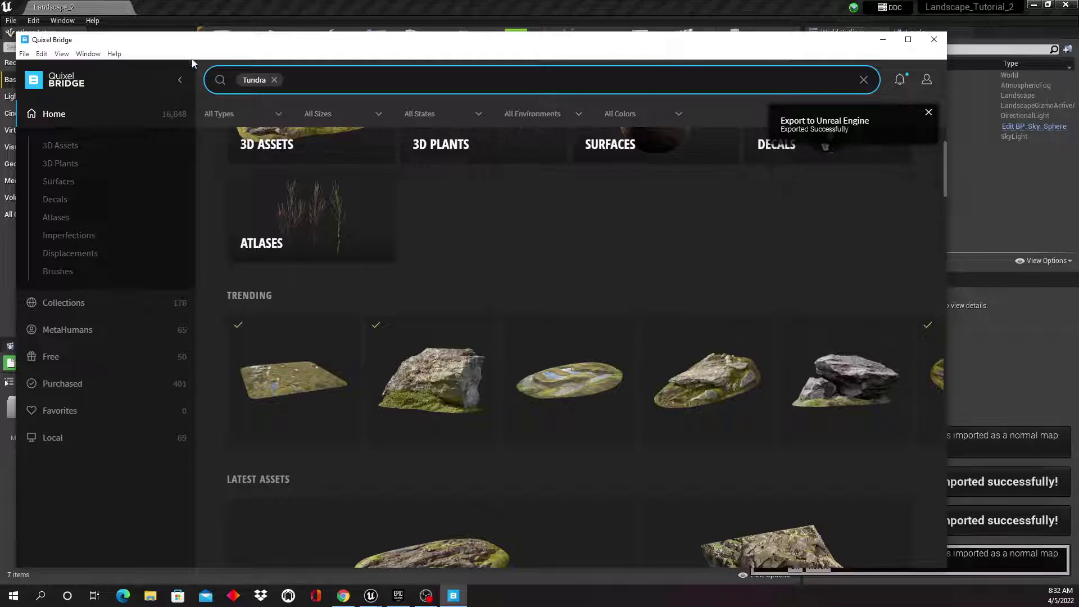
left_click_drag(413, 44, 0, 20)
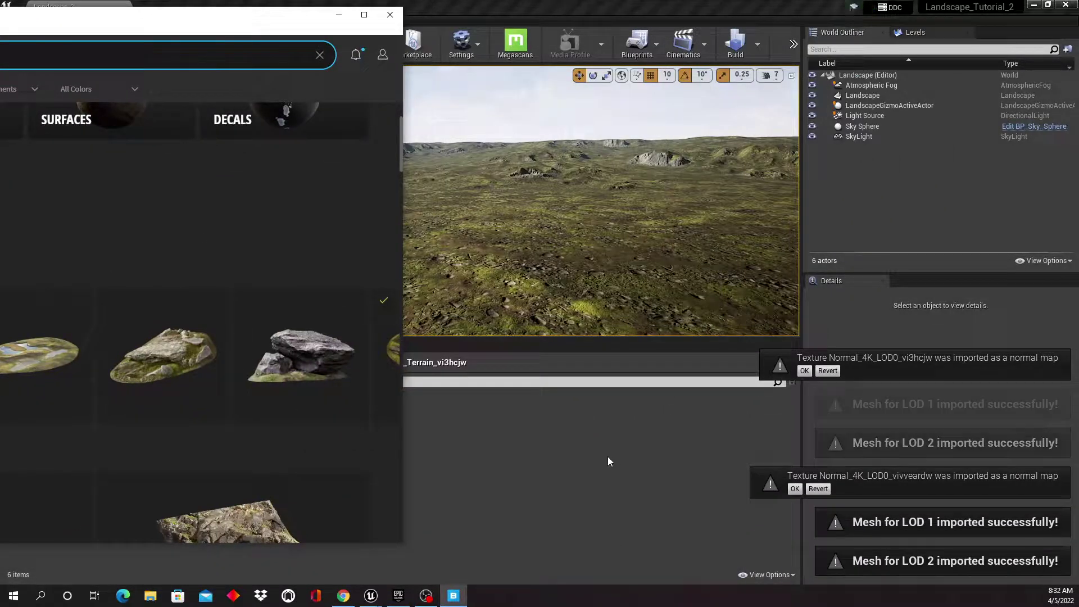
left_click(392, 16)
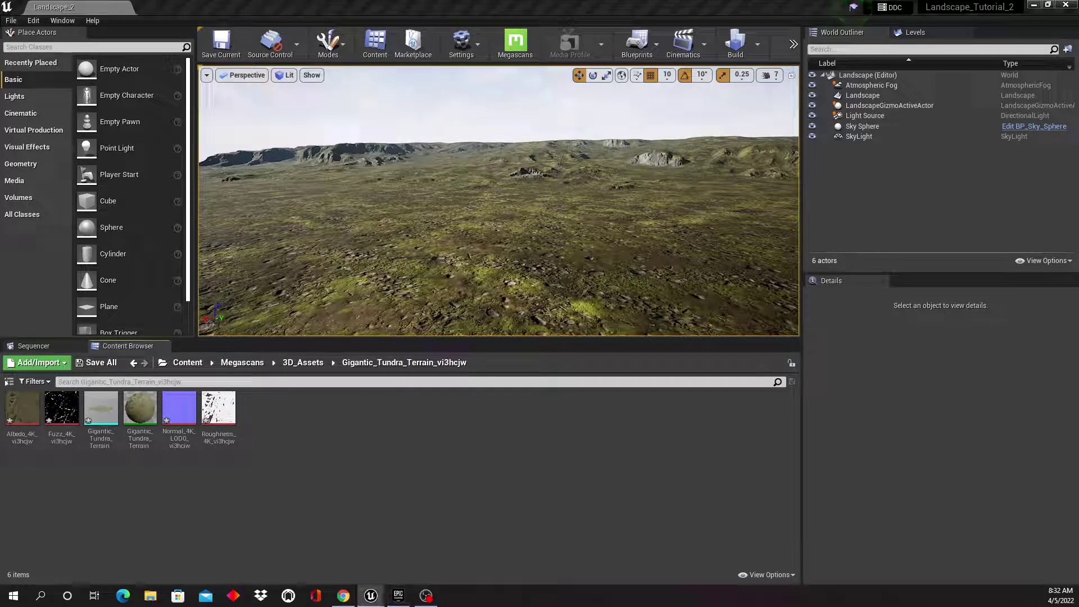
Step: Place the Gigantic Tundra Terrain mesh from the Megascans 3D_Assets folder on the landscape and lower it to about Z -62800
left_click(242, 363)
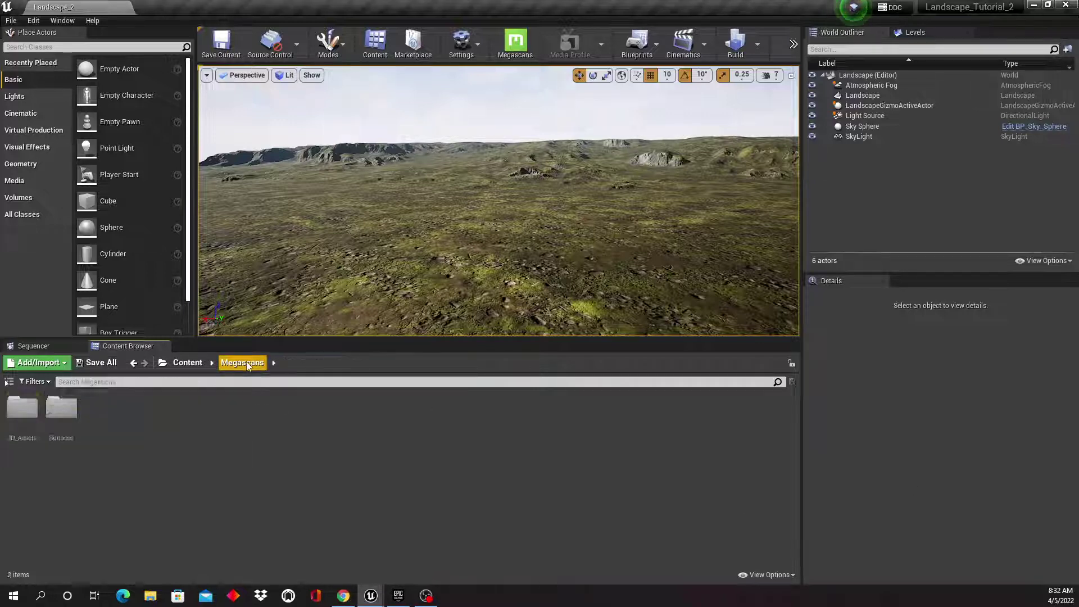
double_click(22, 409)
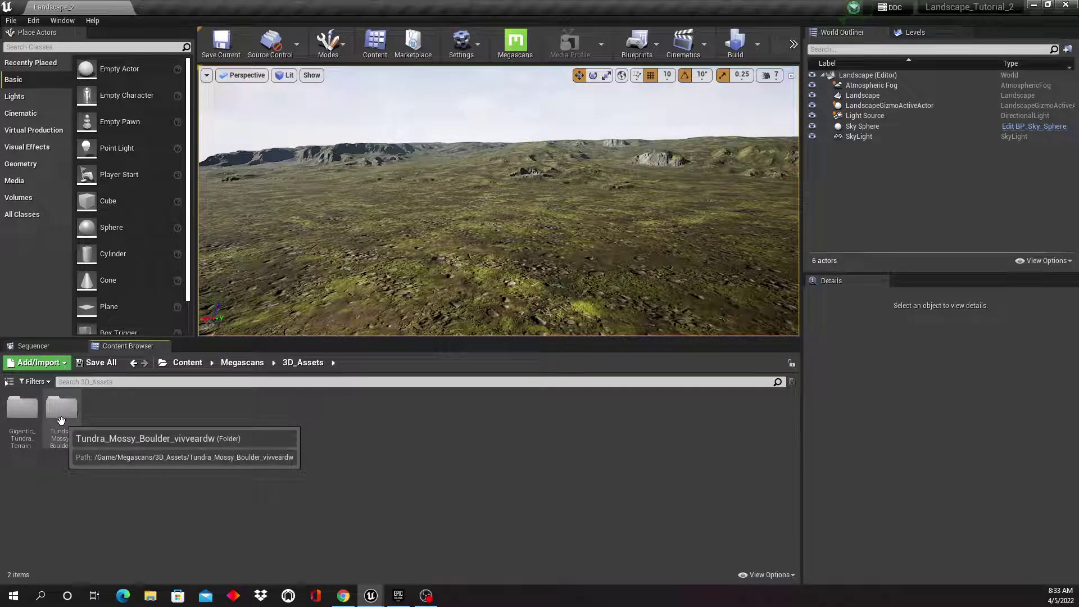
double_click(22, 408)
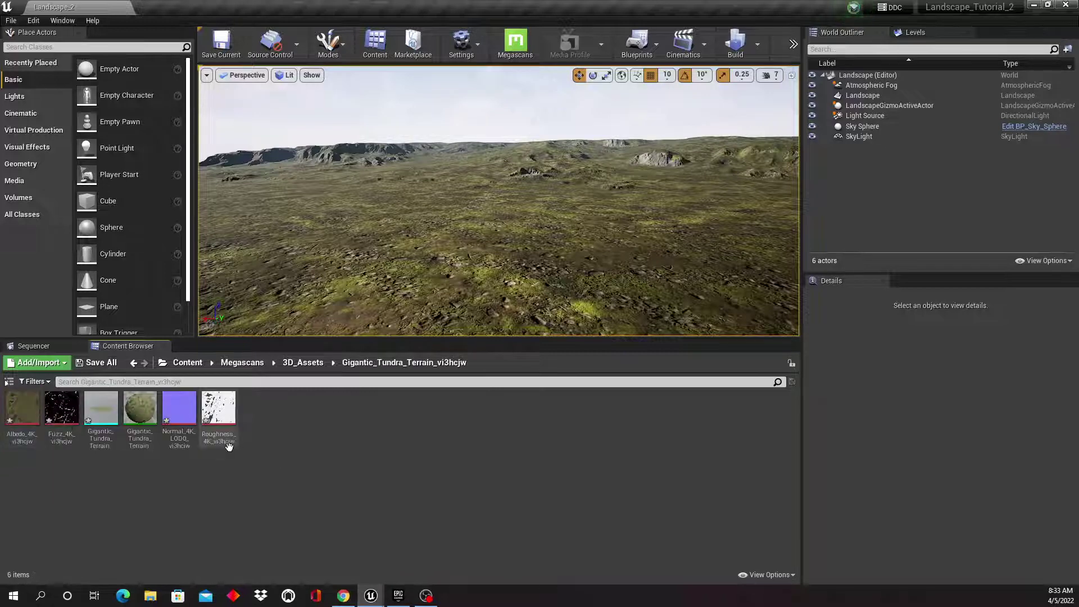
left_click_drag(100, 409, 476, 248)
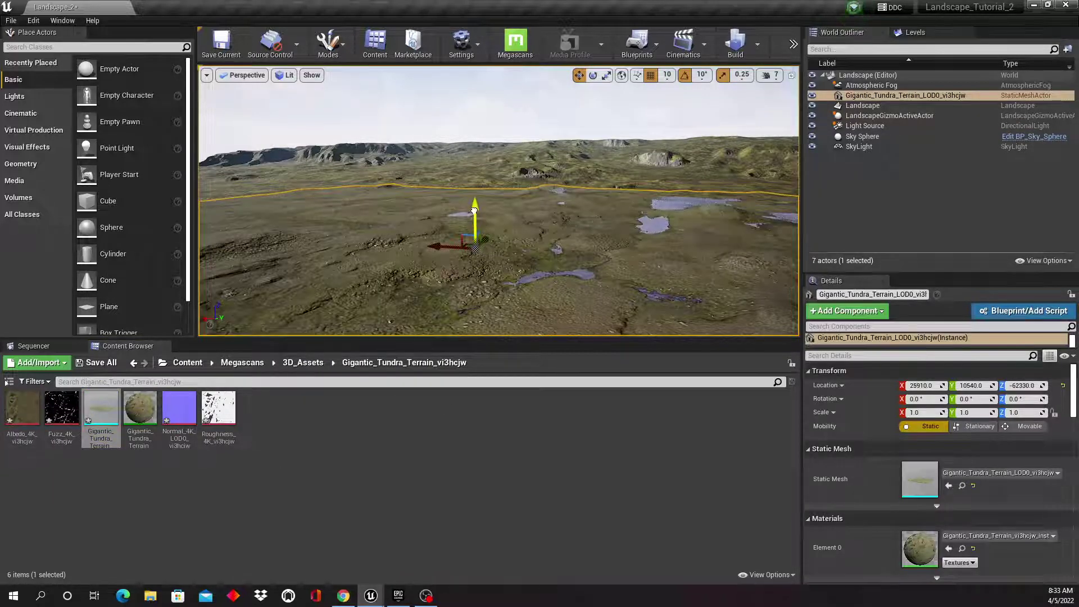
mouse_move(474, 210)
left_mouse_down()
mouse_move(474, 183)
mouse_move(474, 221)
left_mouse_up()
right_click_drag(474, 220, 481, 250)
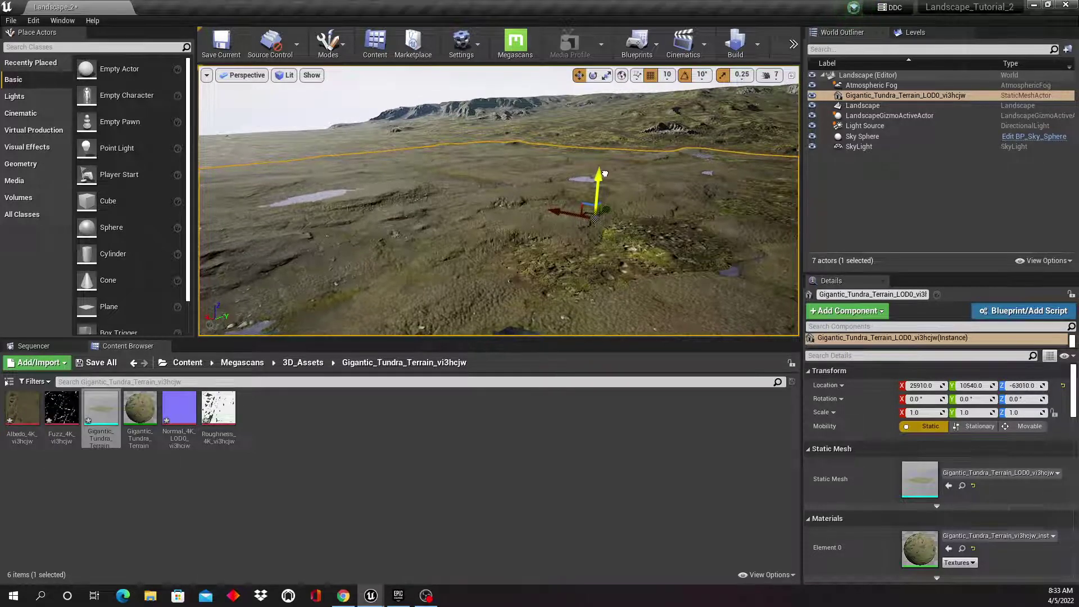
left_click_drag(605, 171, 604, 171)
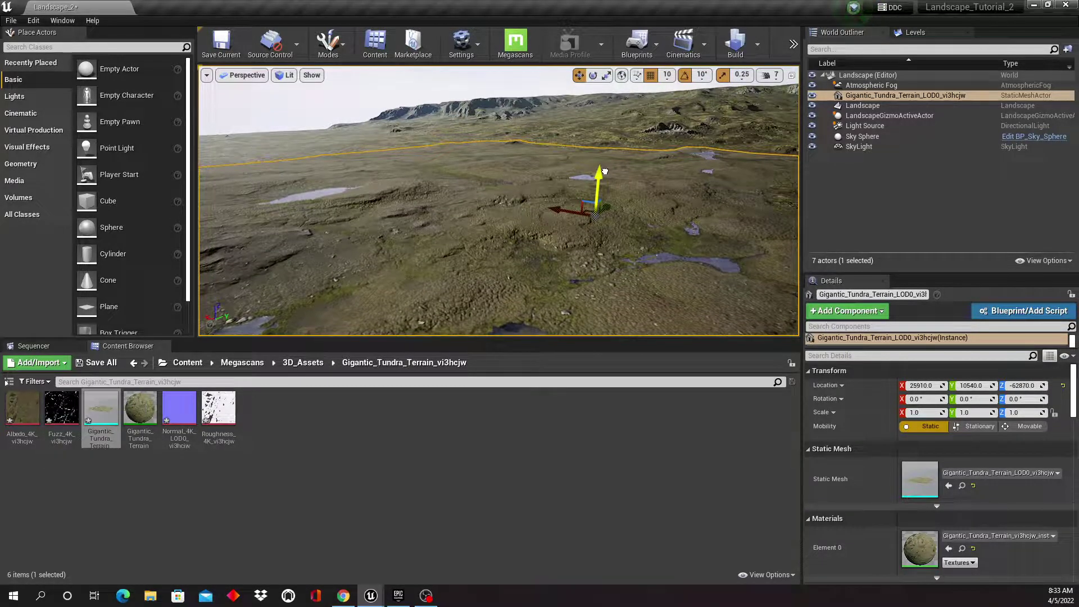
Step: Examine from several sides how the placed tundra terrain's hills and pools blend into the surrounding landscape
right_click_drag(557, 184, 691, 182)
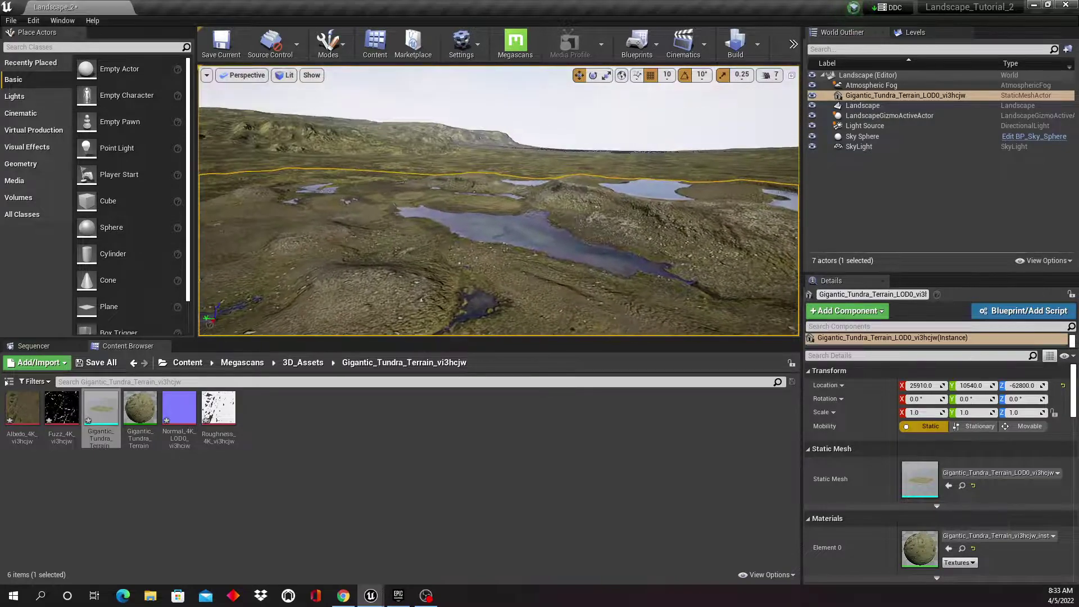
right_click_drag(478, 240, 388, 205)
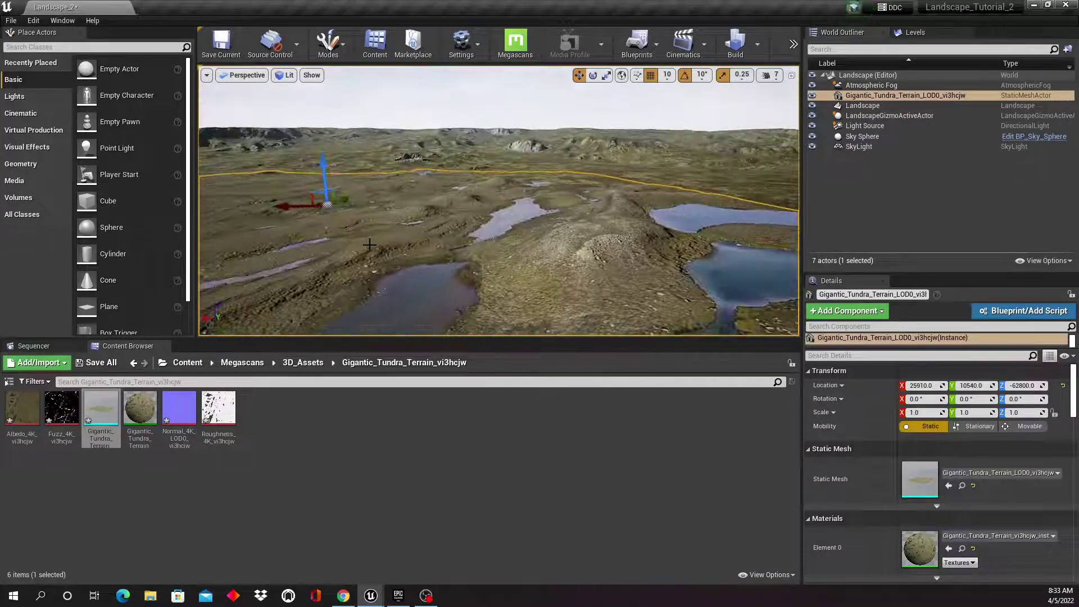
right_click_drag(369, 244, 348, 242)
right_click_drag(499, 224, 488, 216)
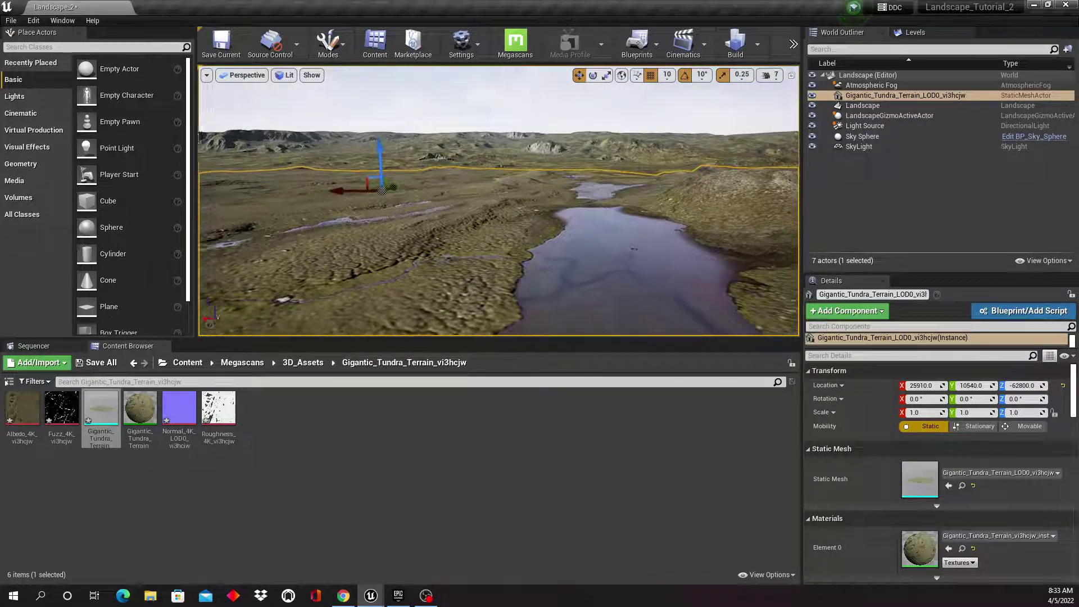
right_click_drag(354, 251, 350, 248)
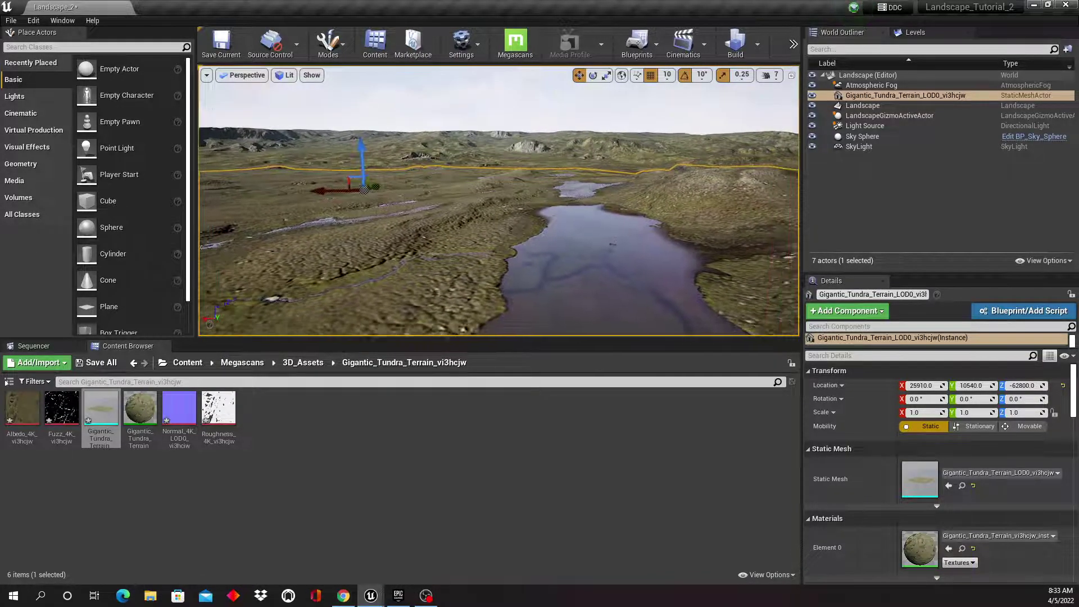
mouse_move(499, 225)
right_mouse_down()
mouse_move(555, 237)
mouse_move(487, 222)
mouse_move(500, 222)
right_mouse_up()
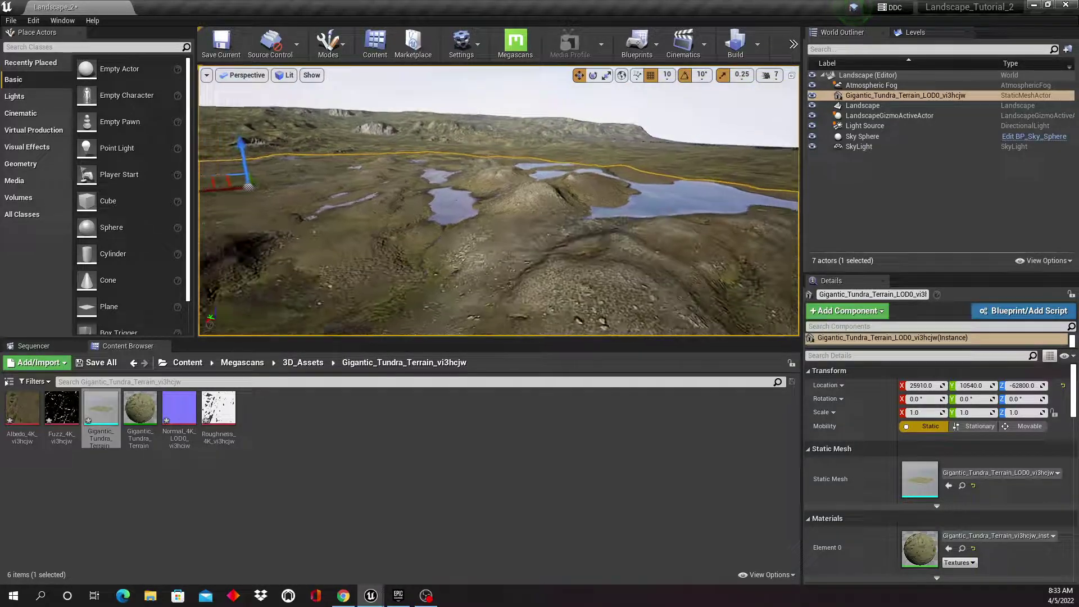
right_click_drag(345, 244, 357, 251)
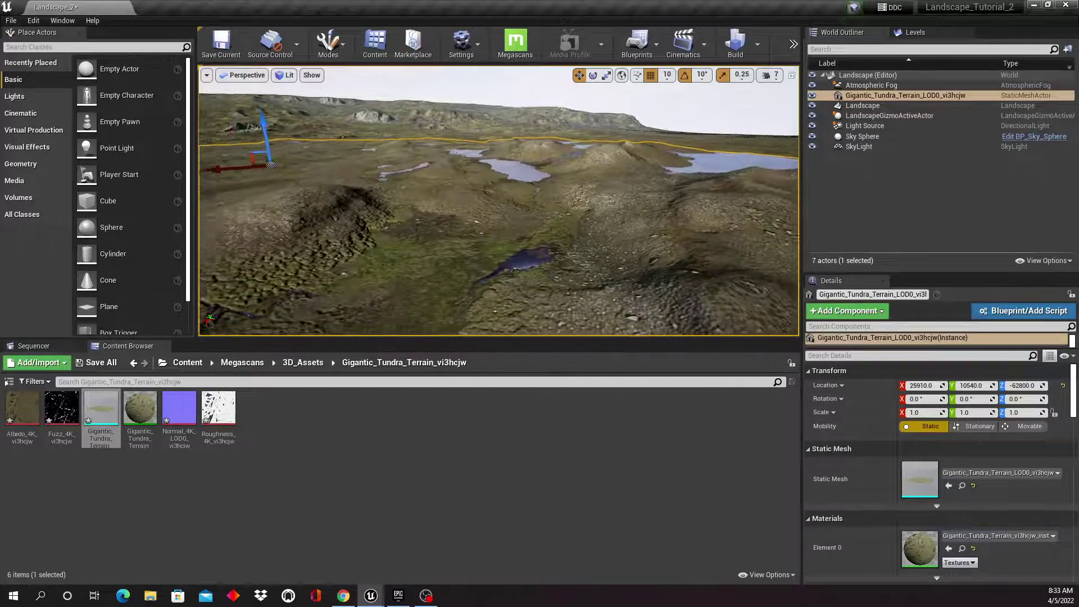
right_click_drag(359, 247, 399, 189)
Step: Raise the Gigantic Tundra Terrain to a Z location of about -62300 and view its near edge
left_click_drag(501, 152, 503, 140)
right_click_drag(503, 140, 510, 163)
key("s")
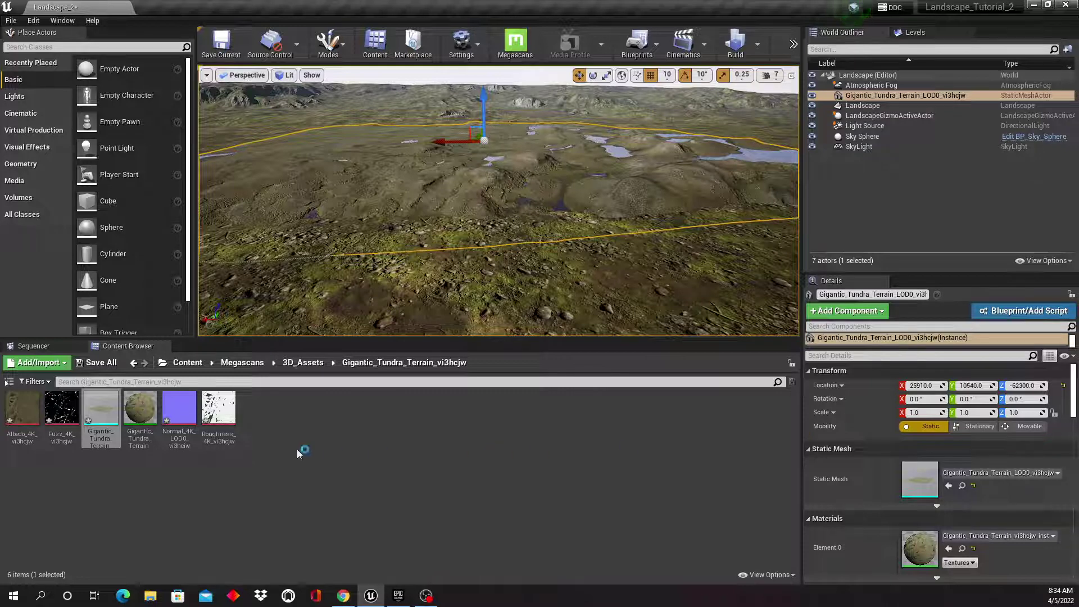
Step: Place the Tundra Mossy Boulder static mesh from its Megascans 3D_Assets folder in the scene over the tundra terrain
left_click(248, 366)
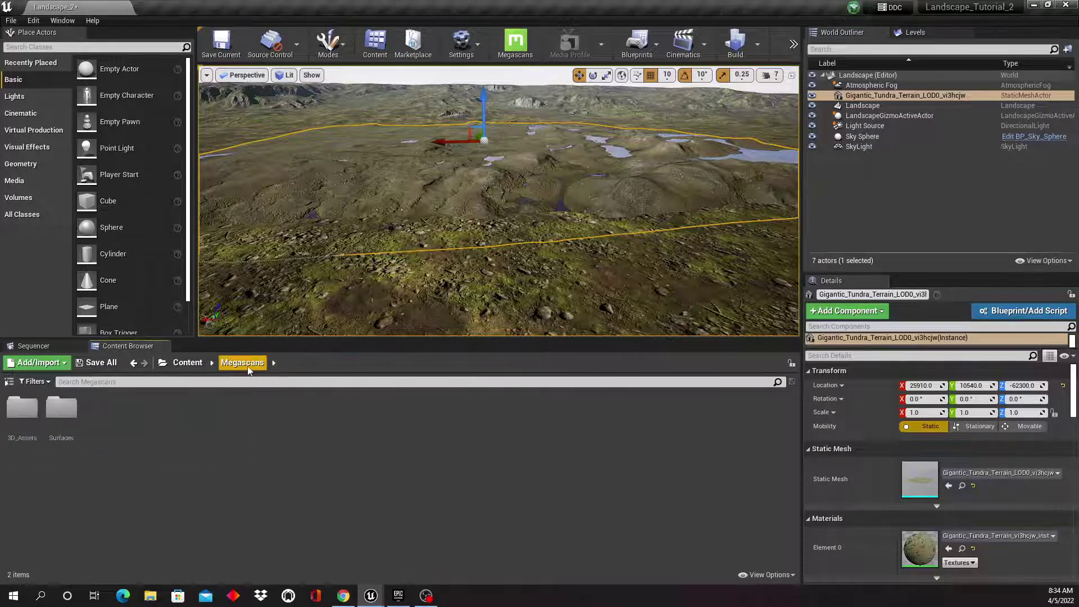
double_click(25, 412)
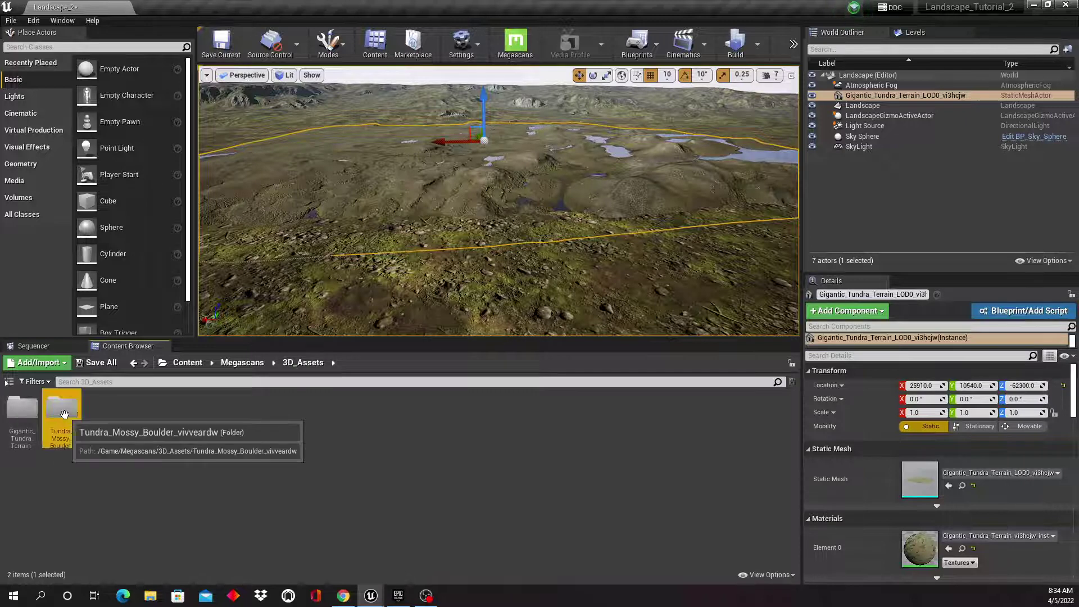
double_click(60, 412)
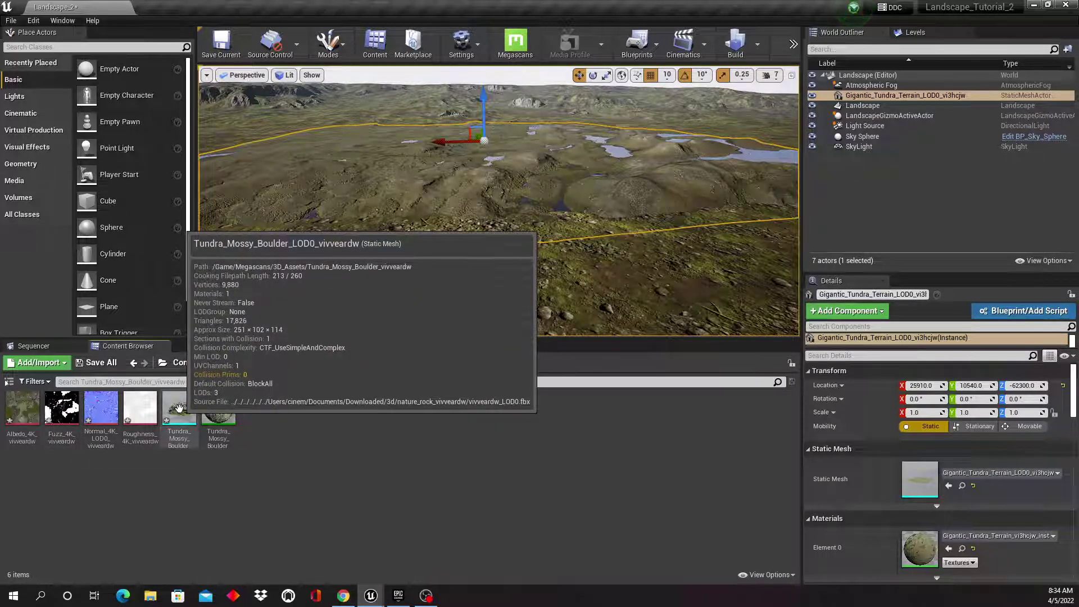
left_click_drag(193, 428, 507, 137)
Step: Shift the Gigantic Tundra Terrain along its Y axis to a location of about -1280
right_click(549, 225)
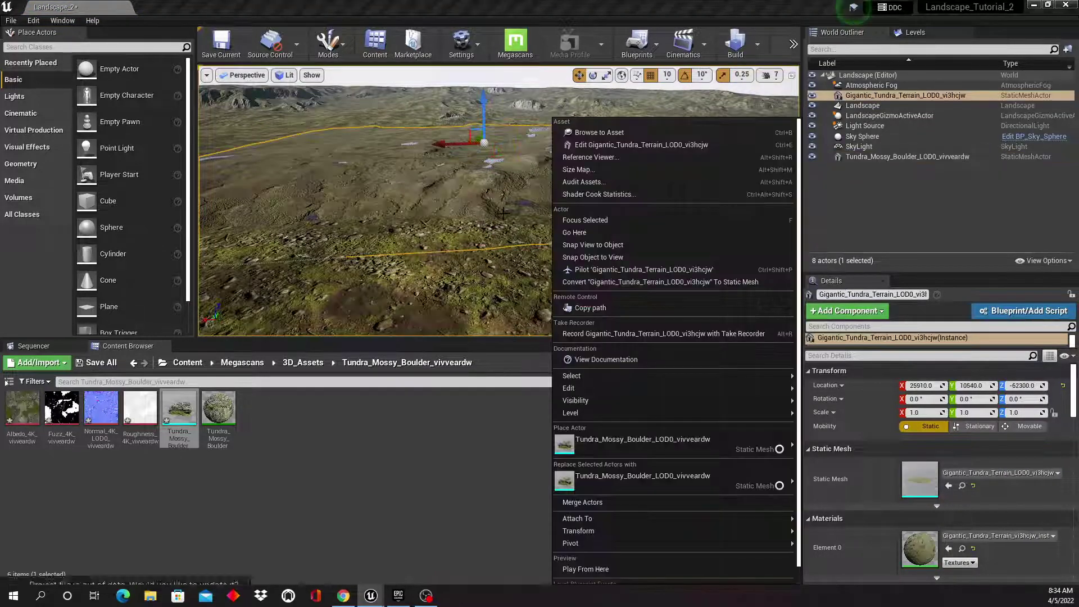
left_click(505, 218)
right_click_drag(493, 188, 505, 182)
mouse_move(450, 145)
left_mouse_down()
mouse_move(472, 171)
mouse_move(467, 157)
left_mouse_up()
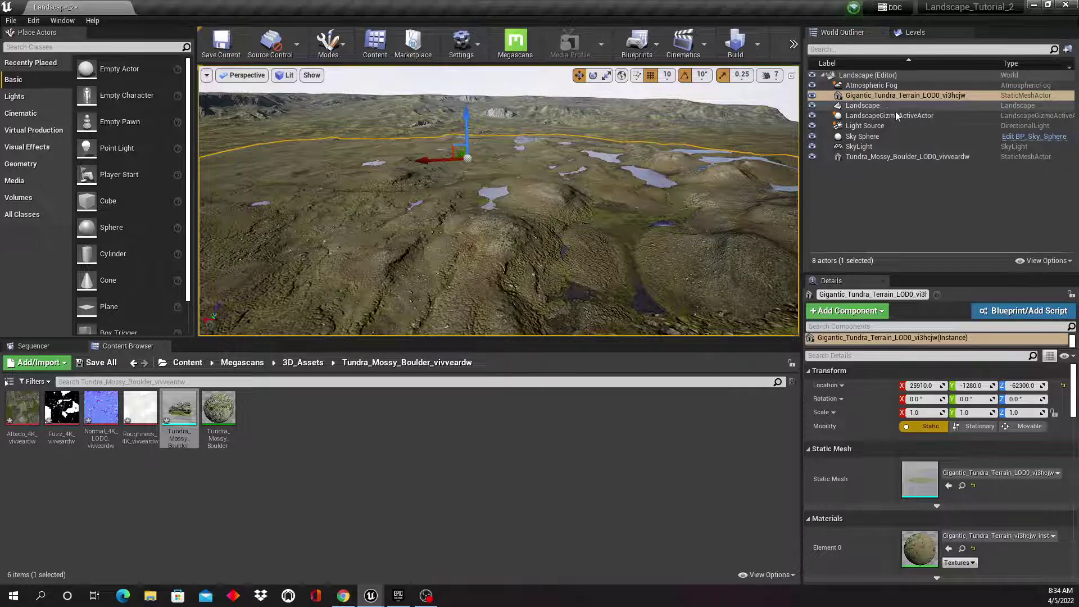
Step: Move the Tundra Mossy Boulder to about Y -52240 and scale it uniformly to 25
left_click(894, 157)
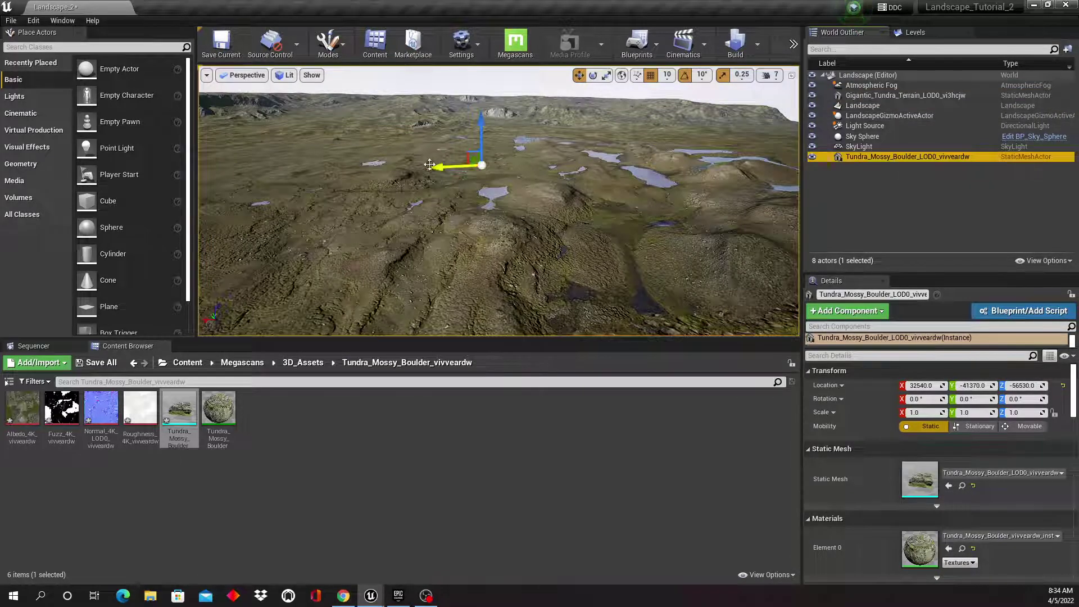
left_click_drag(475, 159, 587, 226)
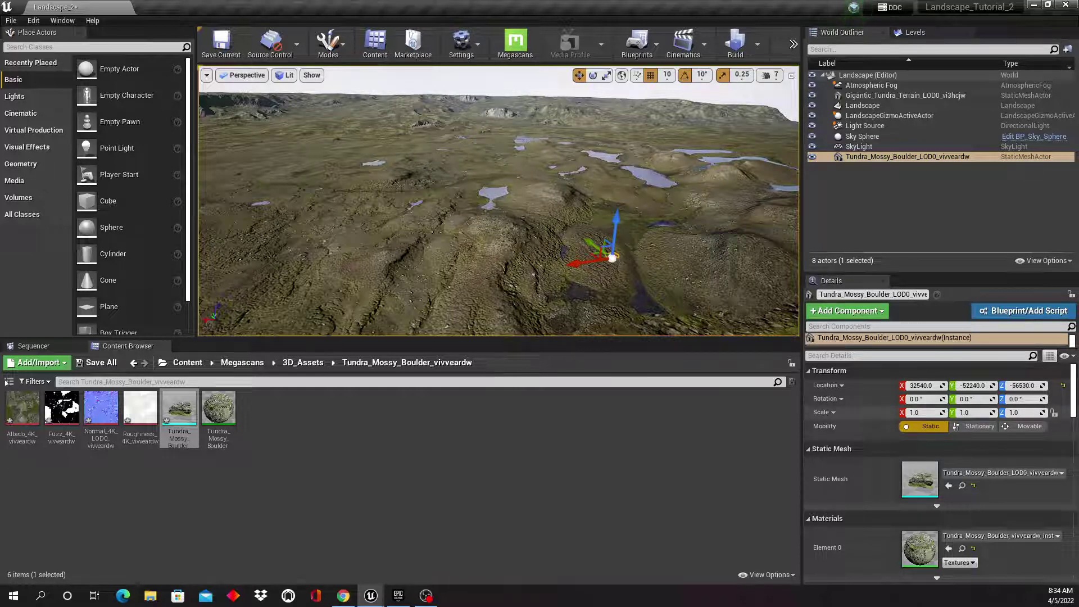
left_click(1055, 413)
left_click(926, 414)
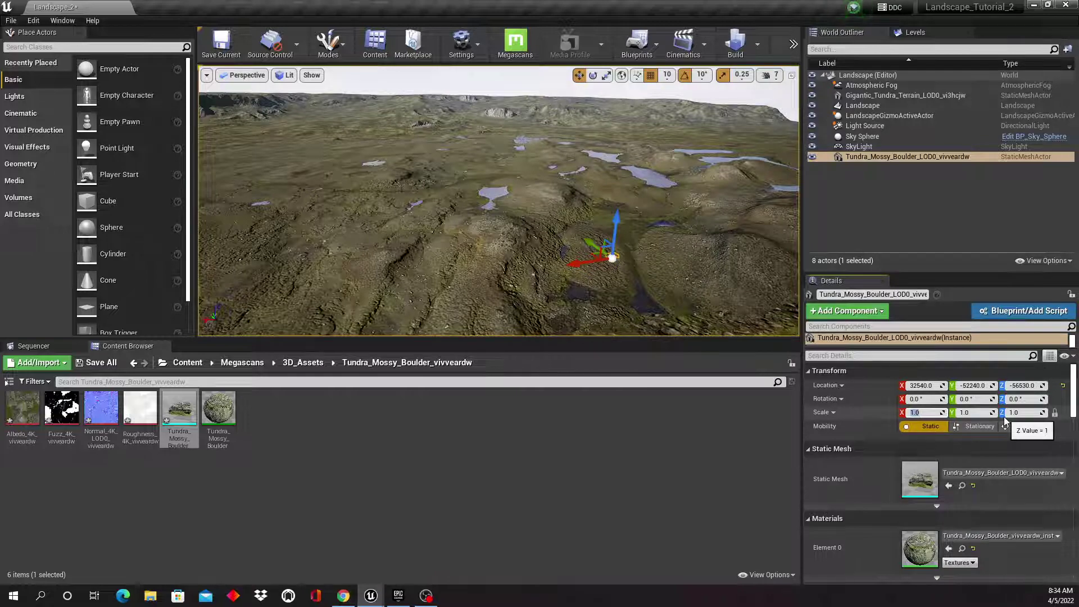
type("25")
key("Return")
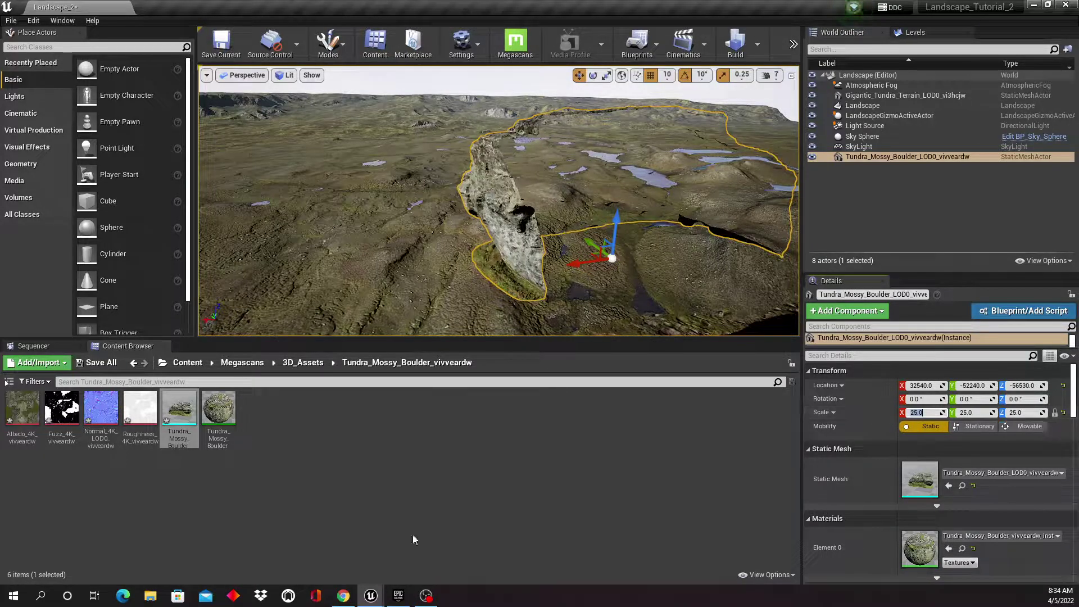
Step: Shift the boulder to about Y -49810 and rotate it to -180° about the Z axis
mouse_move(533, 206)
middle_mouse_down()
mouse_move(545, 281)
mouse_move(532, 206)
middle_mouse_up()
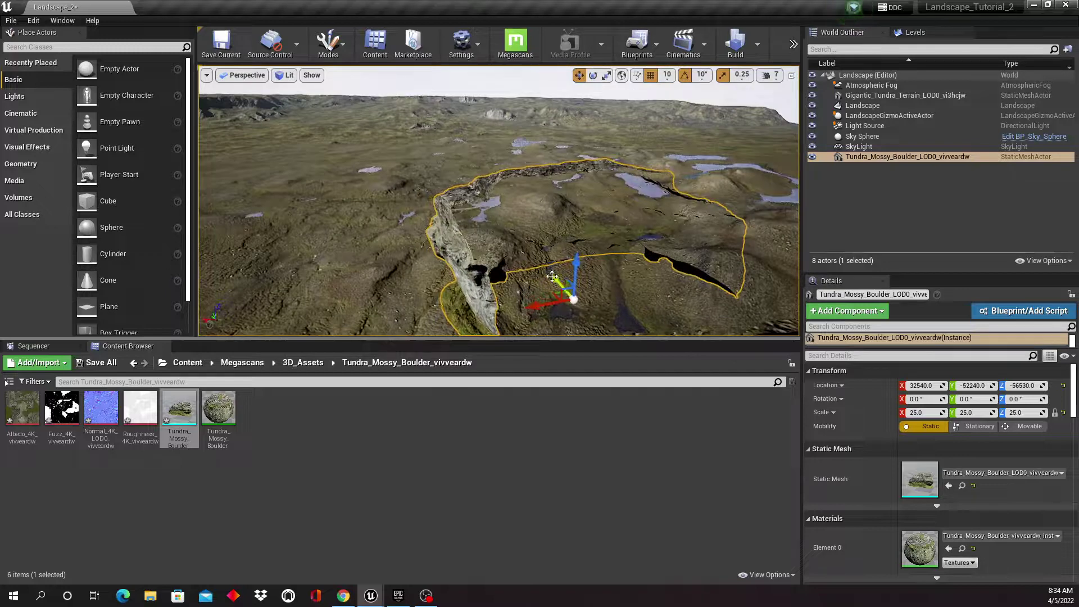
left_click_drag(559, 284, 476, 241)
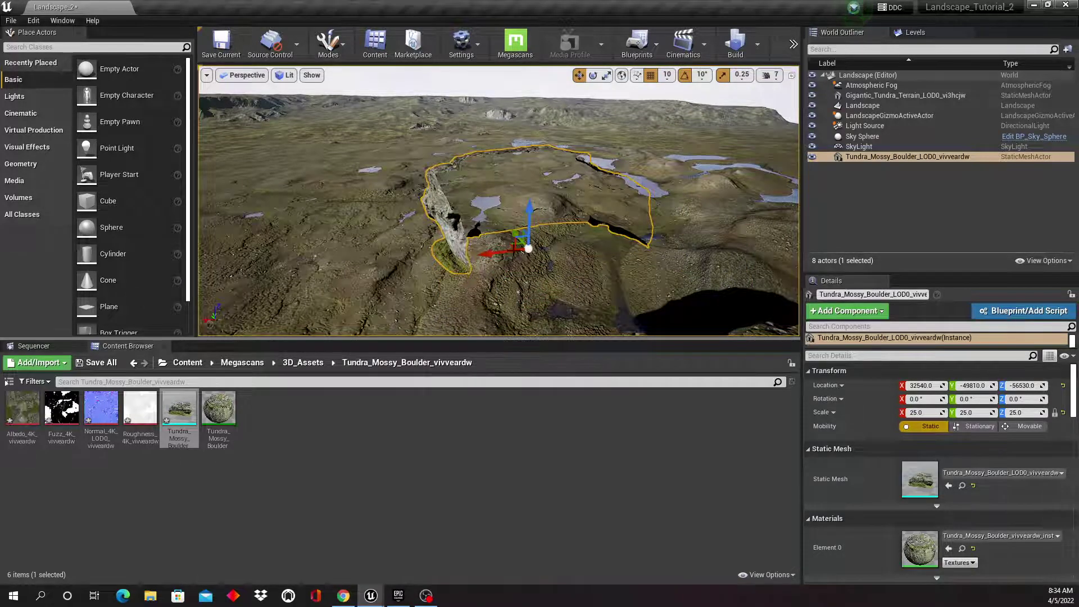
left_click(593, 75)
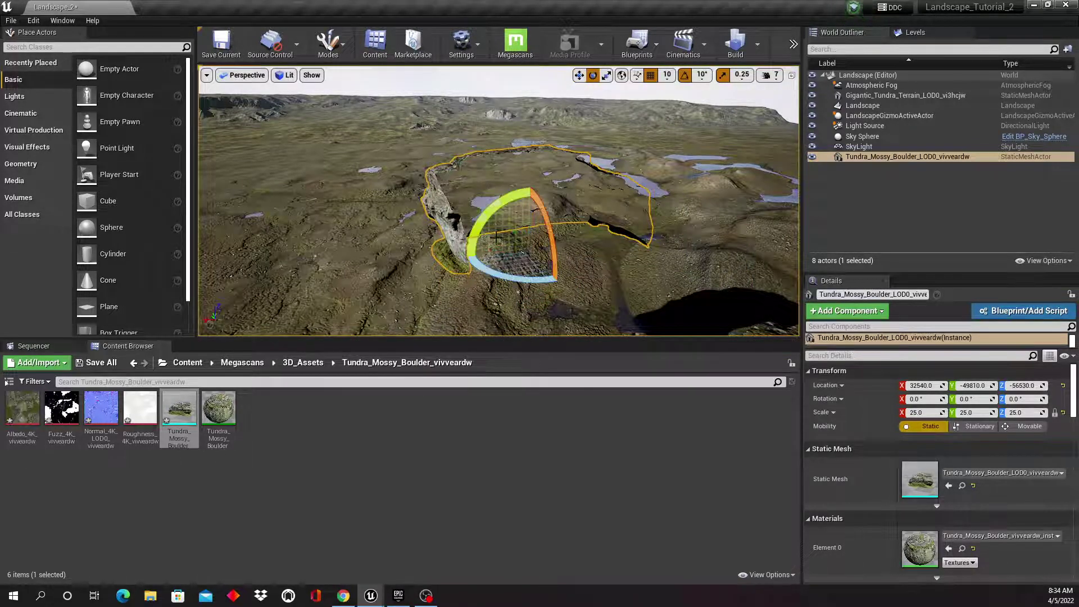
mouse_move(490, 274)
left_mouse_down()
mouse_move(646, 276)
mouse_move(508, 275)
left_mouse_up()
mouse_move(497, 267)
right_mouse_down()
mouse_move(498, 242)
mouse_move(505, 266)
right_mouse_up()
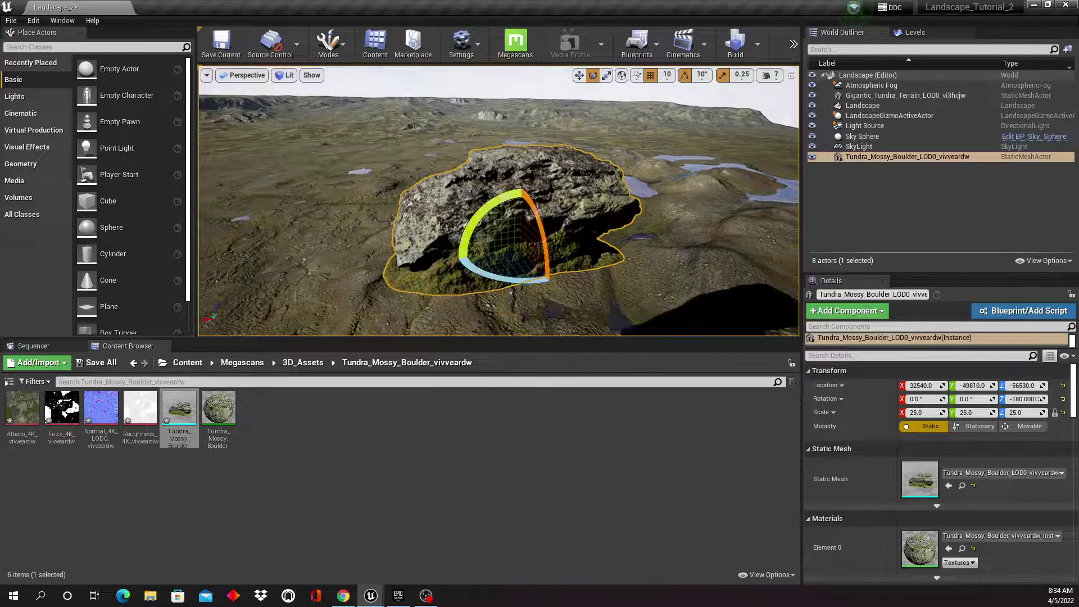
Step: Lower the boulder to about Z -61480 so that its mossy base rests on the ground
middle_click_drag(506, 266, 491, 285)
key("w")
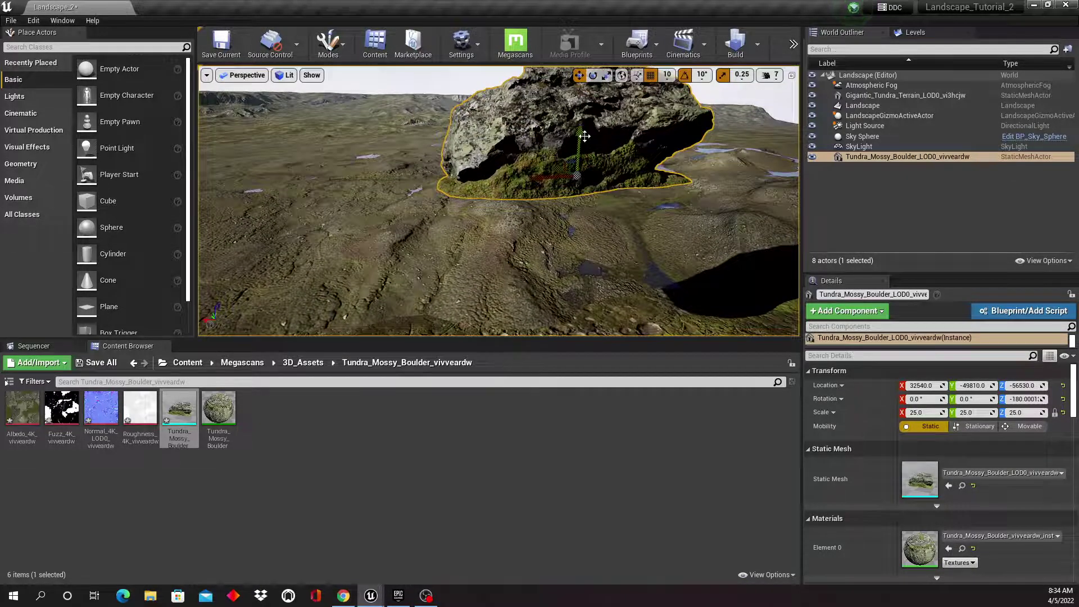
left_click_drag(585, 137, 560, 284)
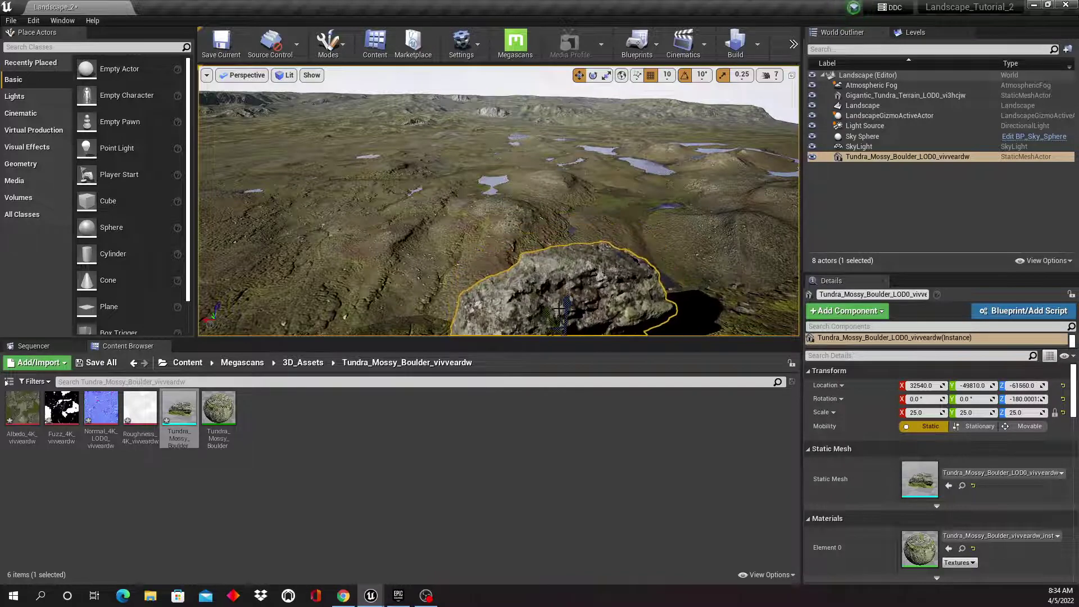
right_click_drag(559, 309, 561, 278)
middle_click_drag(561, 309, 561, 334)
right_click_drag(561, 281, 560, 320)
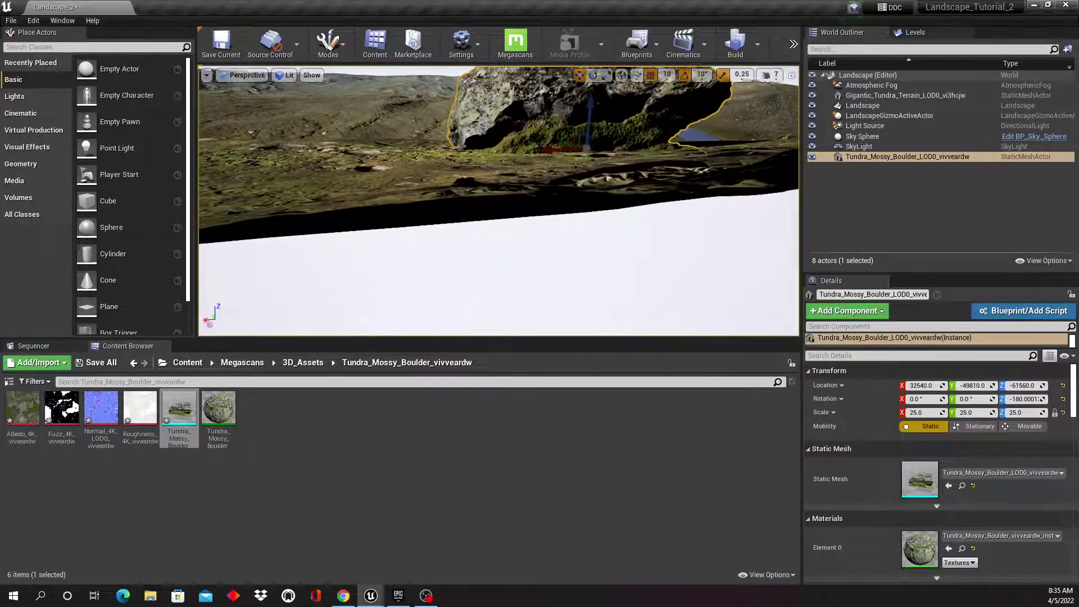
middle_click_drag(576, 276, 576, 242)
right_click_drag(576, 276, 576, 248)
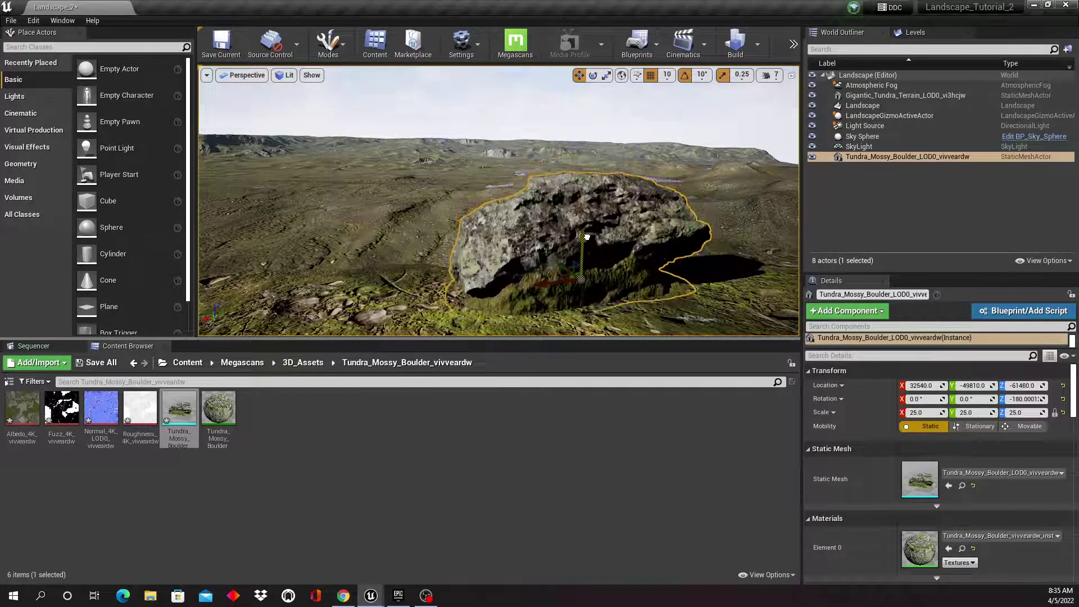
Step: Move the boulder to about X 39870, Y -47590, Z -61370 and rotate it to about -70° around Z
left_click_drag(587, 237, 587, 237)
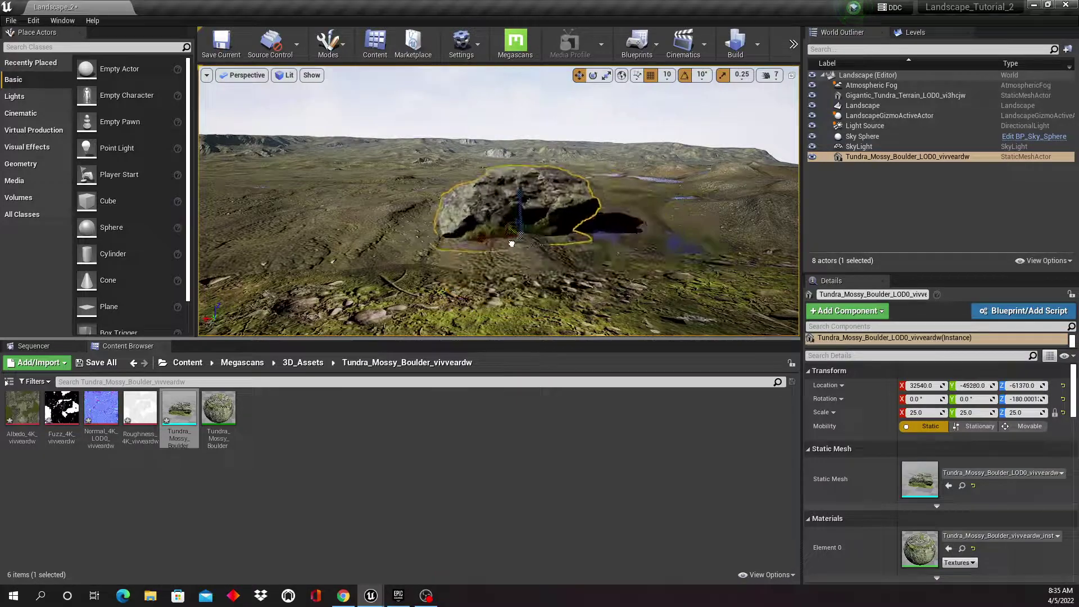
right_click_drag(587, 237, 569, 239)
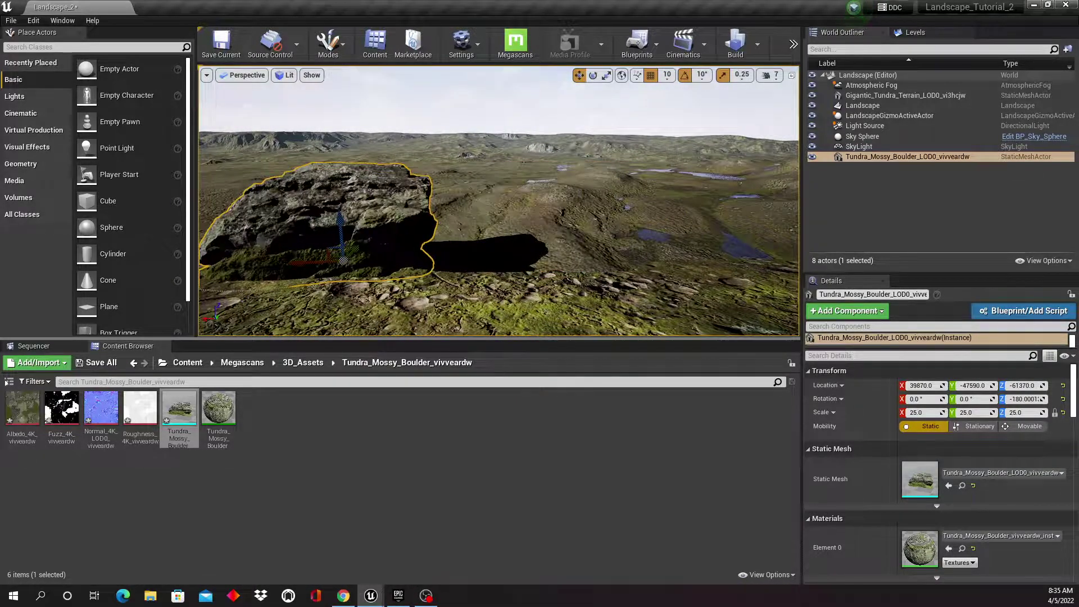
left_click(593, 75)
left_click_drag(353, 285, 380, 282)
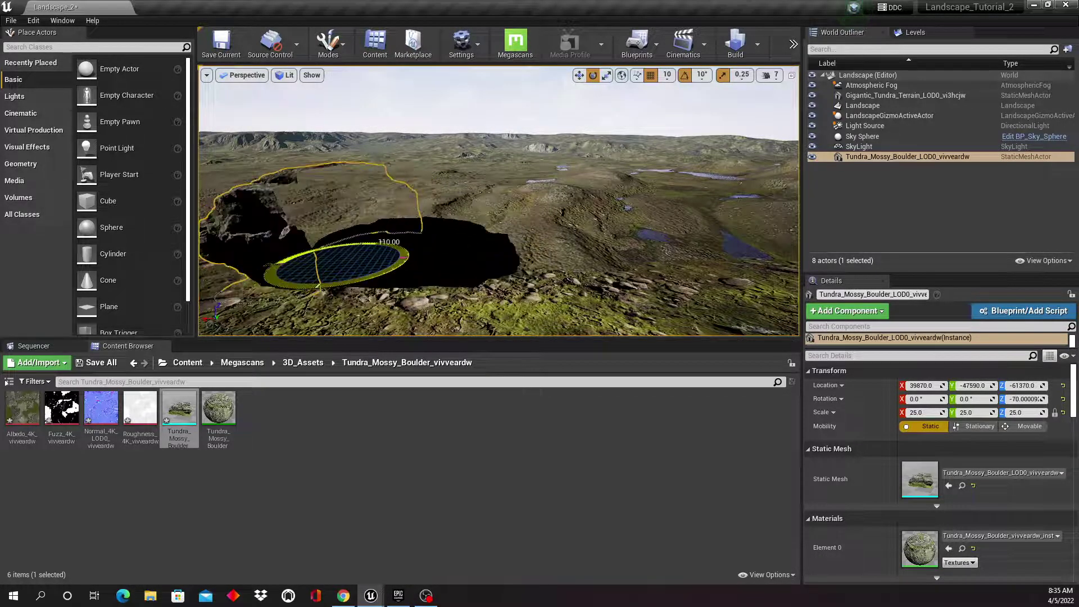
Step: Move the boulder to about Y -36050 near the pools and rotate it to about -10° around Z
right_click_drag(626, 279, 515, 273)
key("d")
mouse_move(371, 284)
right_mouse_down()
mouse_move(413, 284)
mouse_move(368, 284)
right_mouse_up()
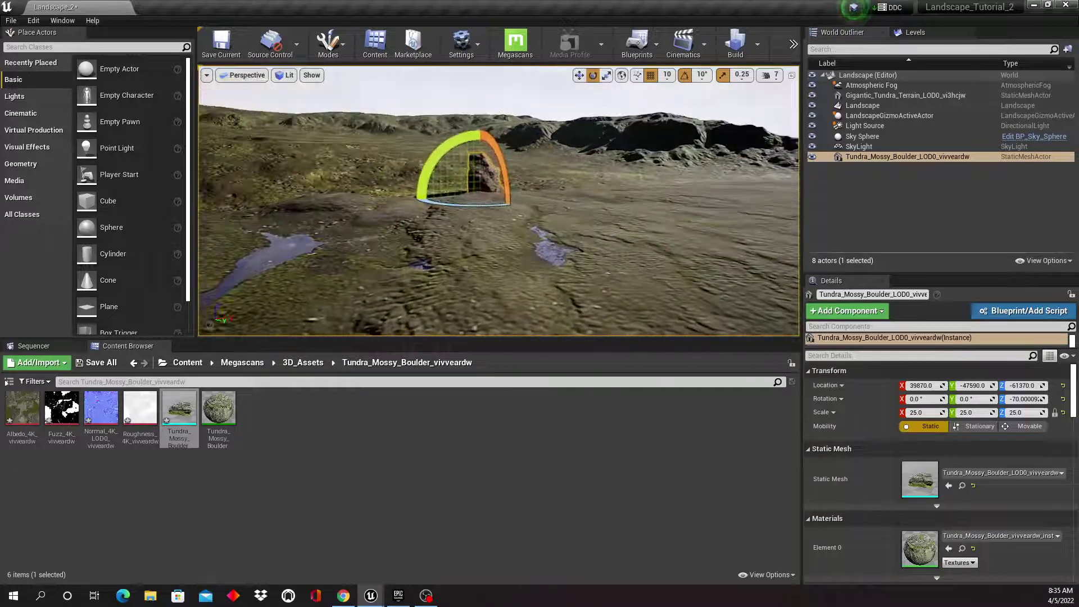
left_click(578, 75)
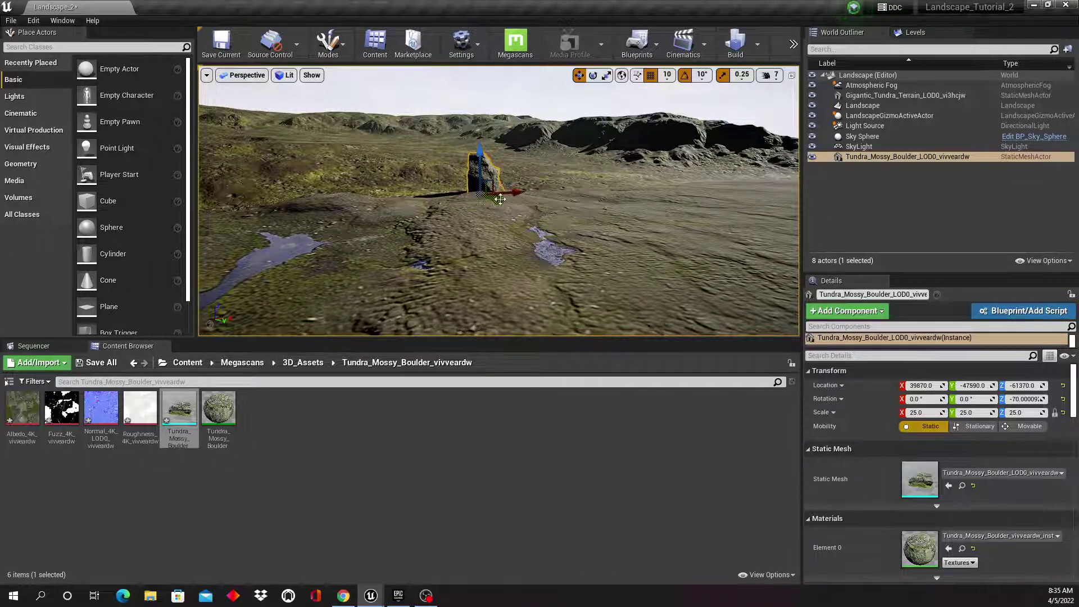
left_click_drag(504, 203, 731, 317)
right_click_drag(725, 286, 697, 263)
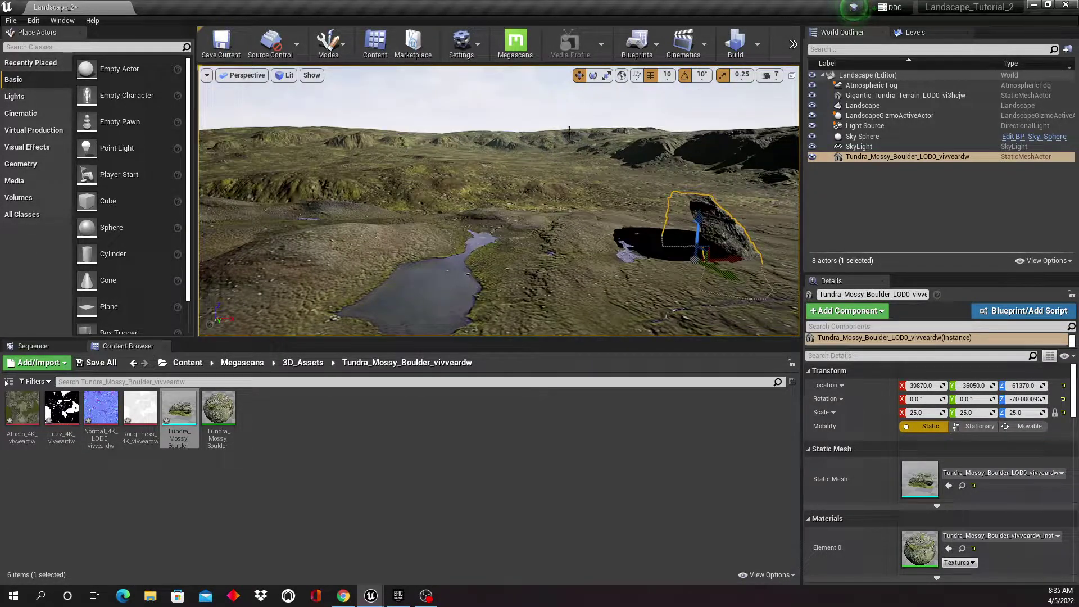
left_click(592, 75)
left_click_drag(778, 274, 786, 281)
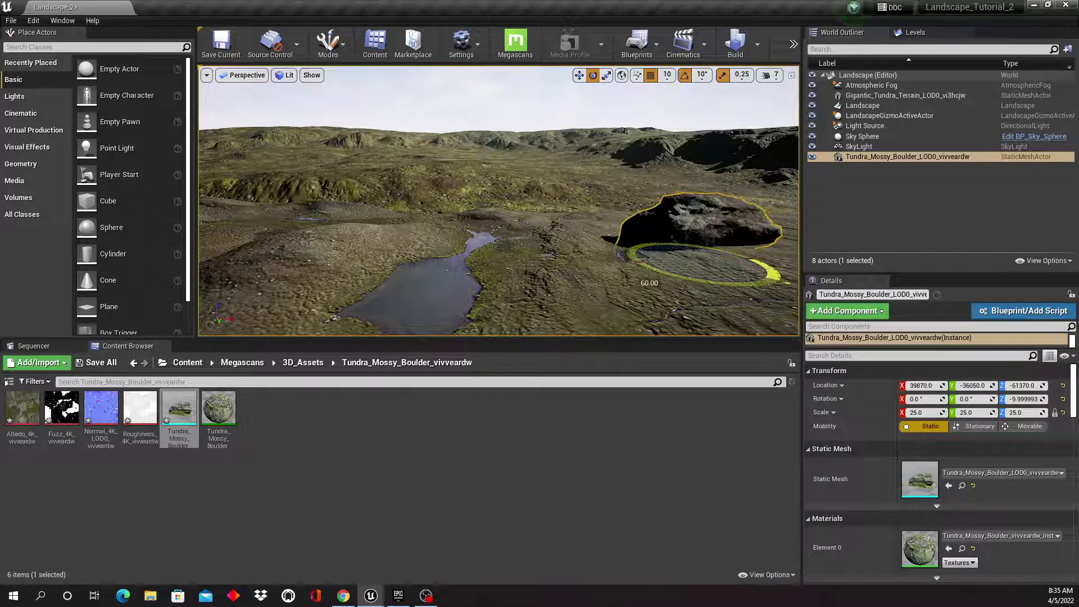
Step: Raise the boulder to about Z -60460 so that its mossy base sits on the terrain surface
left_click(579, 75)
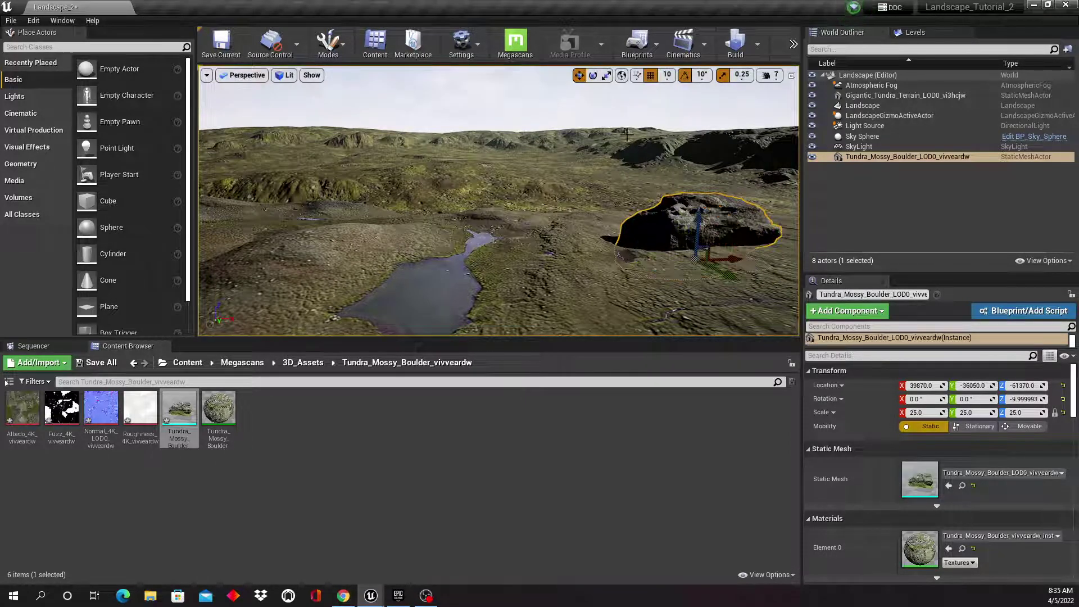
left_click_drag(700, 178, 699, 189)
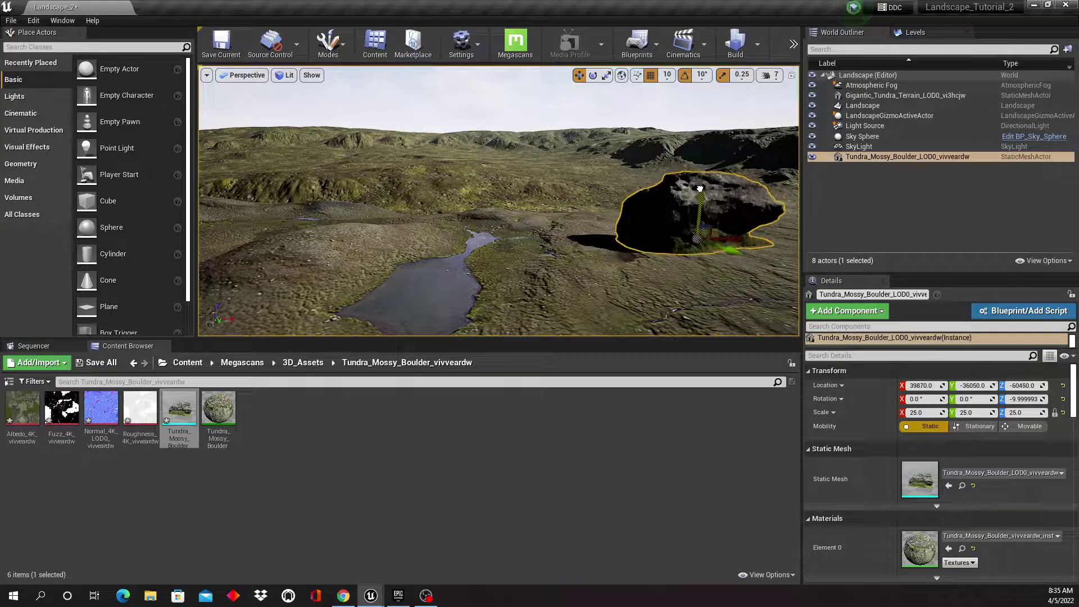
left_click(529, 195)
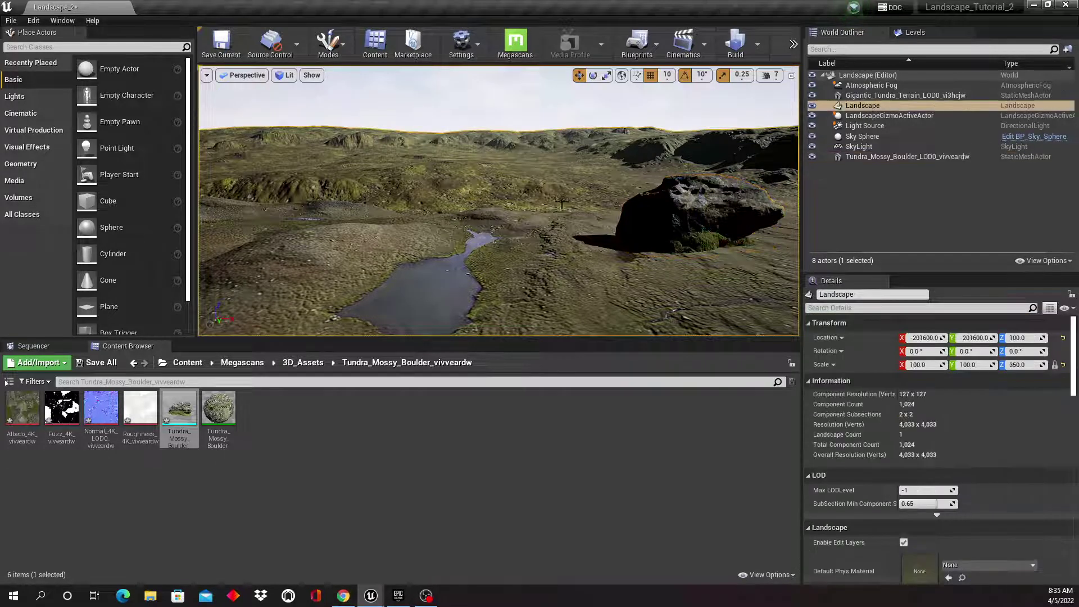
right_click_drag(529, 195, 484, 274)
key("d")
key("w")
left_click(450, 195)
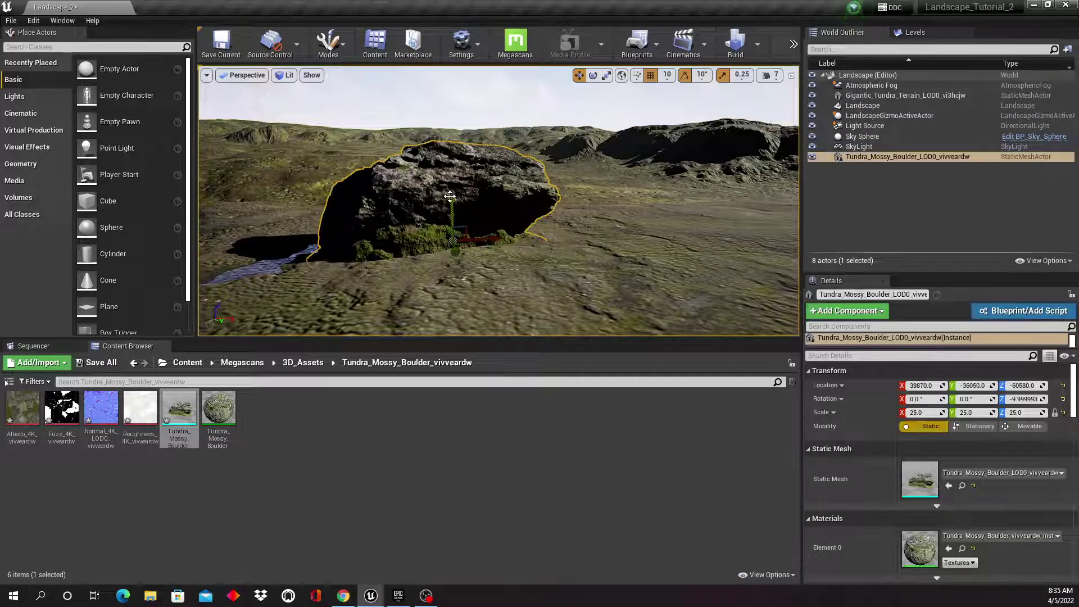
left_click_drag(450, 196, 457, 198)
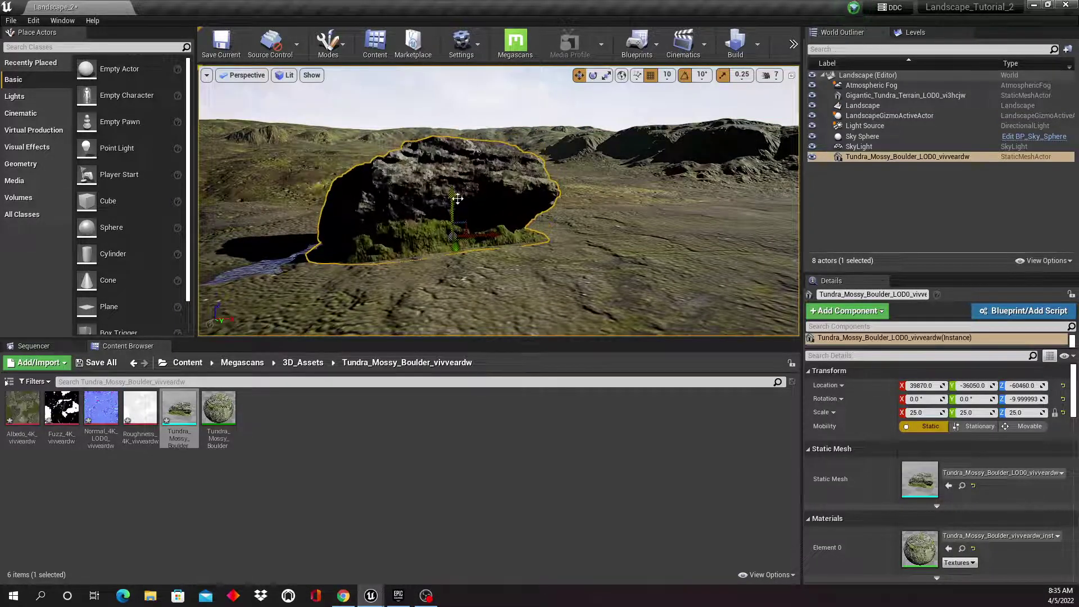
Step: Move the boulder to about Y -26470 and rotate it to -120° around Z
right_click_drag(458, 198, 540, 225)
left_click_drag(665, 261, 395, 270)
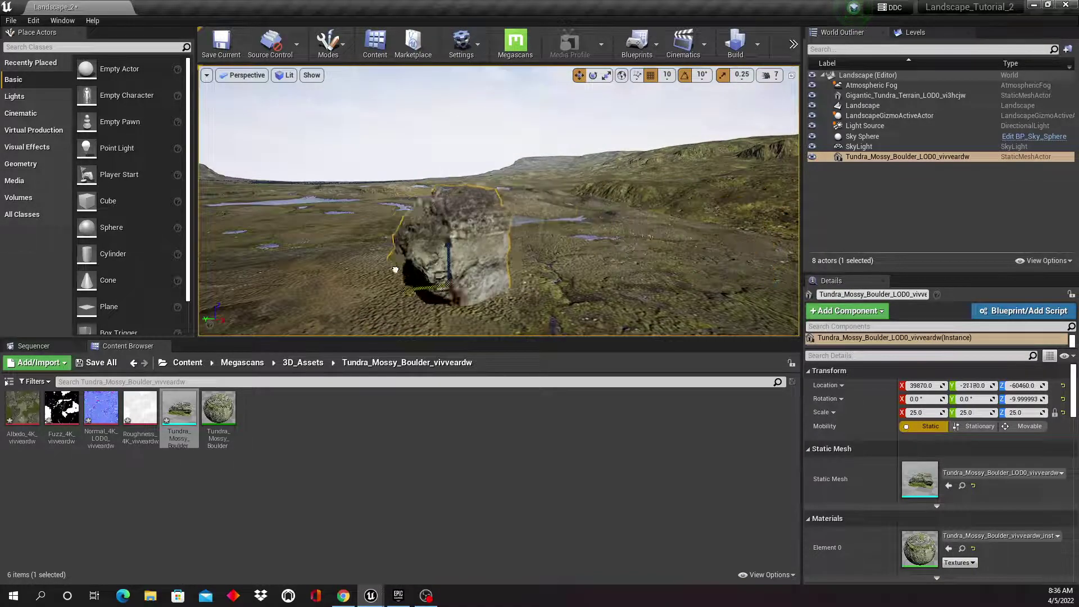
left_click(593, 74)
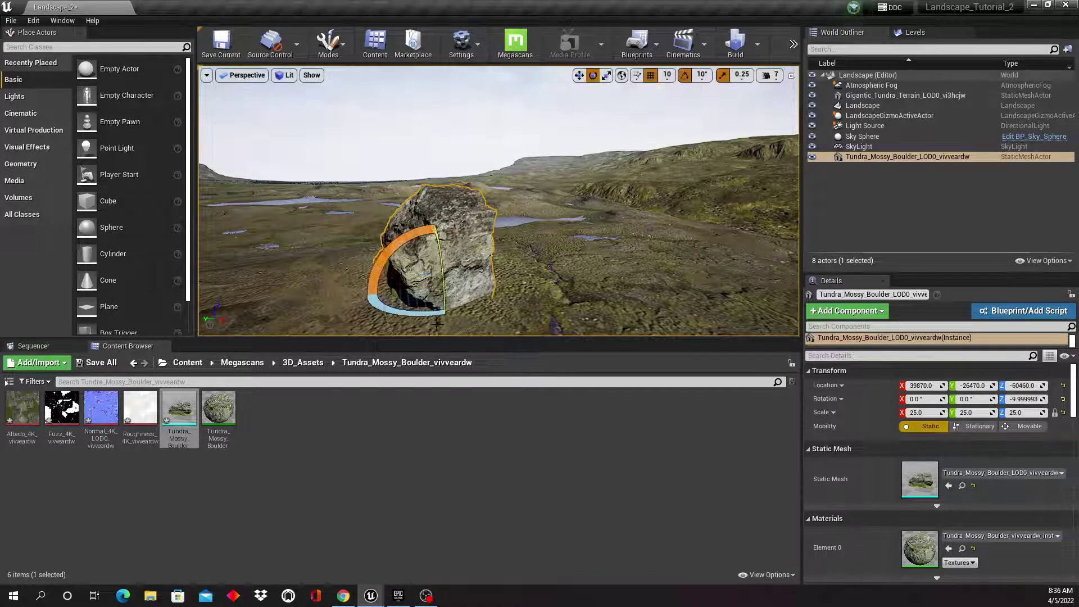
left_click_drag(402, 311, 467, 311)
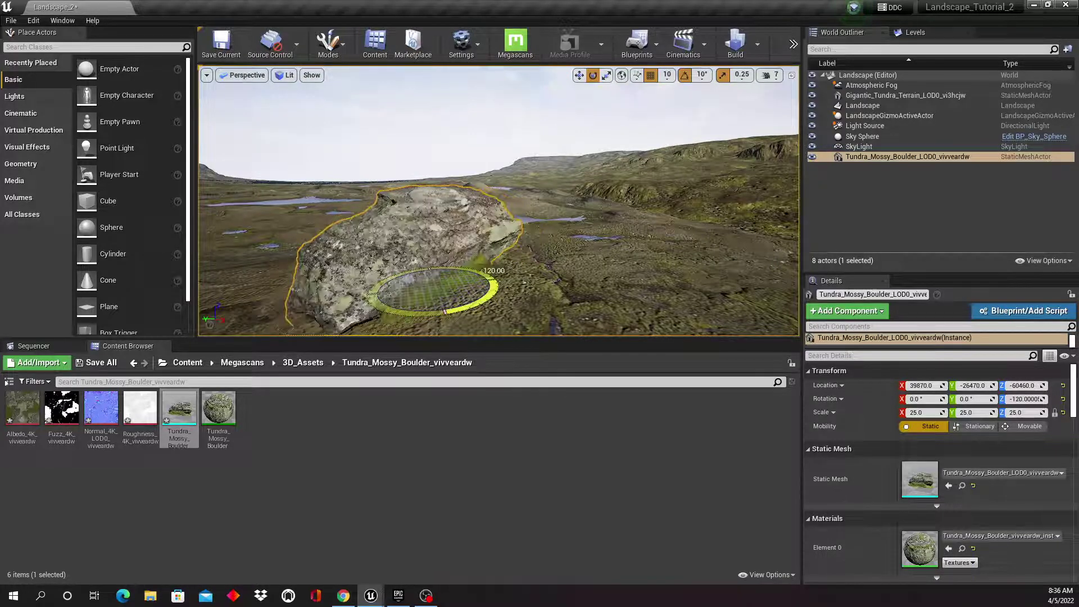
left_click_drag(495, 275, 575, 120)
Step: Raise the boulder to about Z -60320 and shift it to about Y -23460
left_click(579, 76)
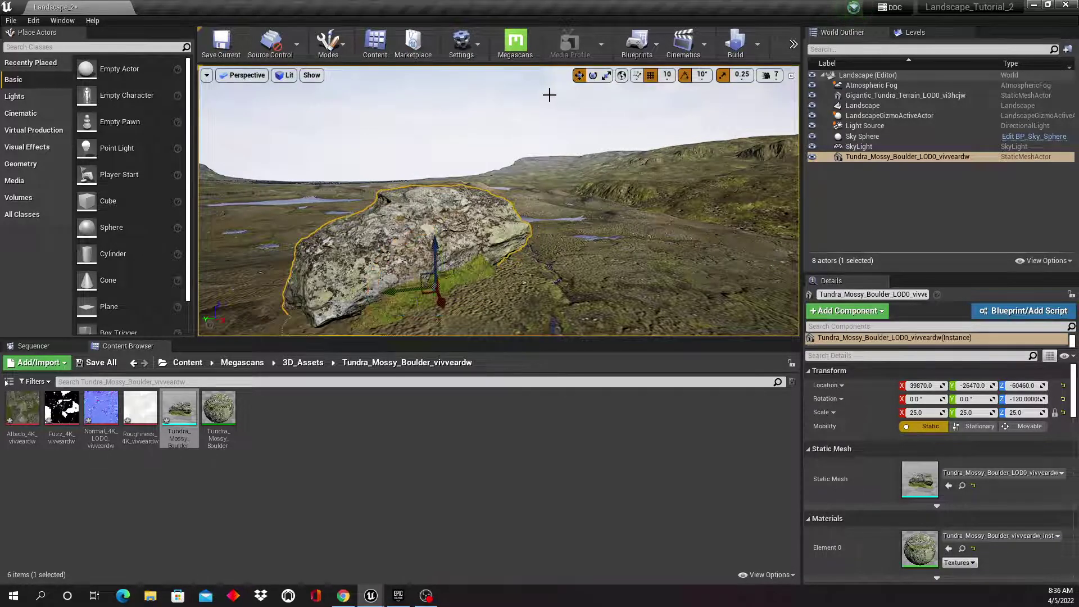
left_click_drag(436, 244, 435, 242)
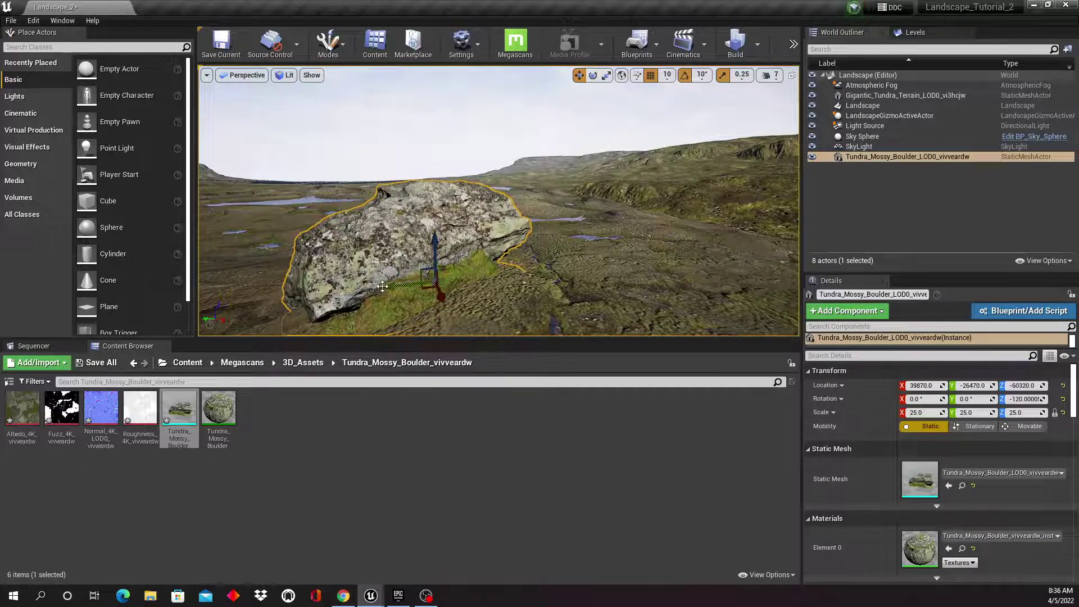
left_click_drag(383, 286, 239, 285)
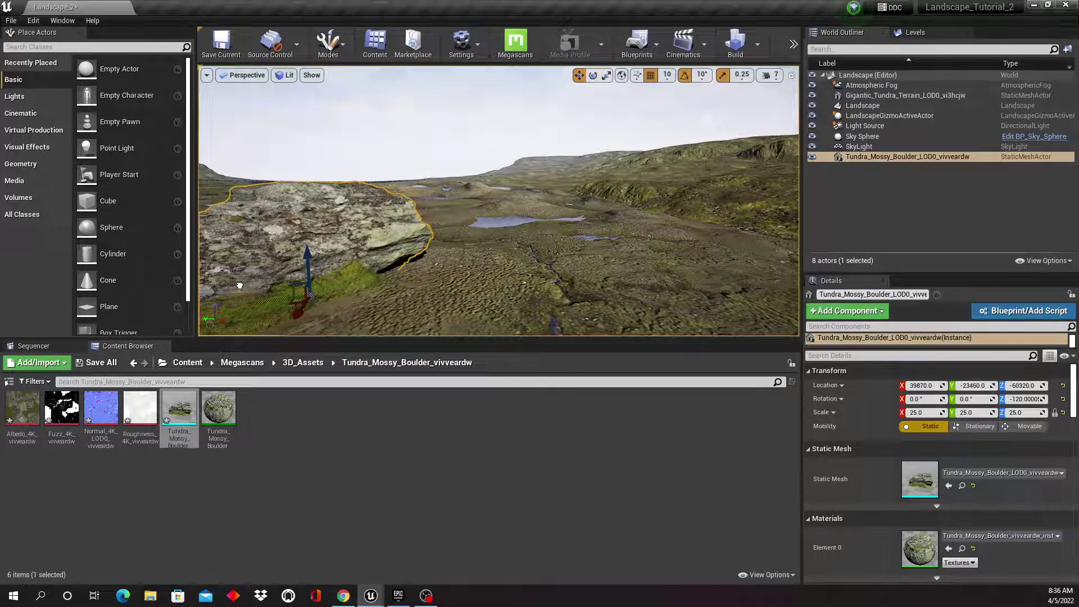
Step: Shift the mossy boulder along Y to about -21810 and deselect it
right_click_drag(450, 306, 408, 302)
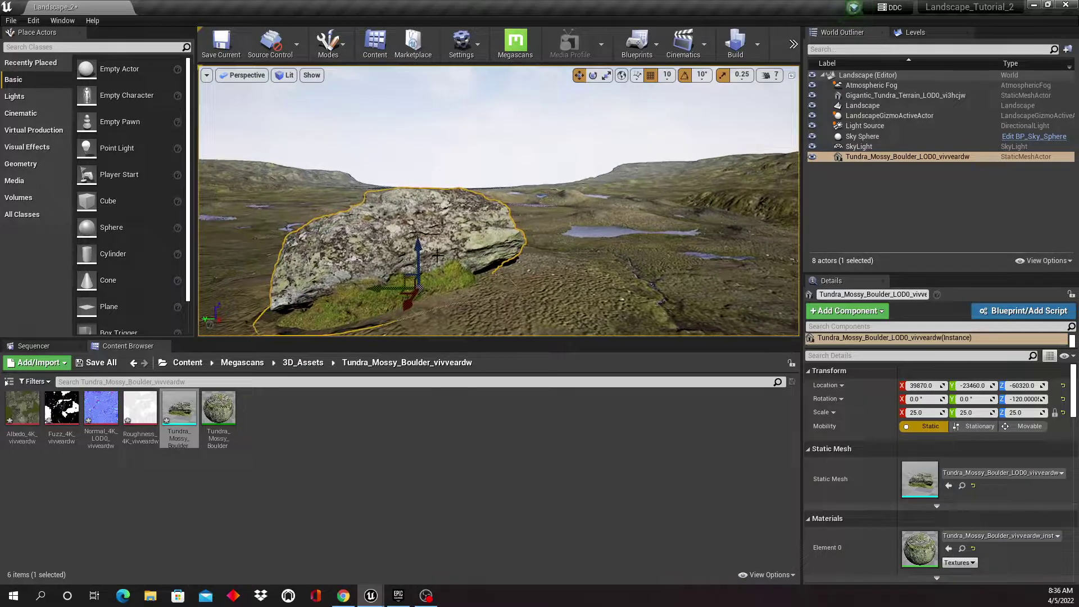
left_click_drag(377, 286, 321, 285)
left_click(509, 128)
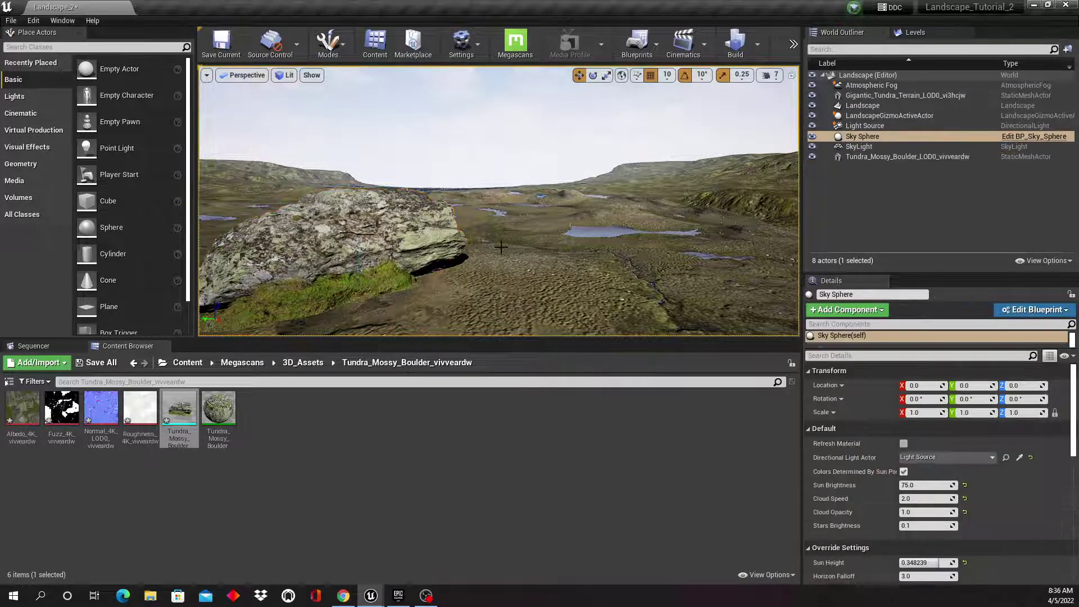
Step: Examine the boulder from several angles and distances to check how it blends with the surrounding terrain
middle_click_drag(500, 247, 550, 258)
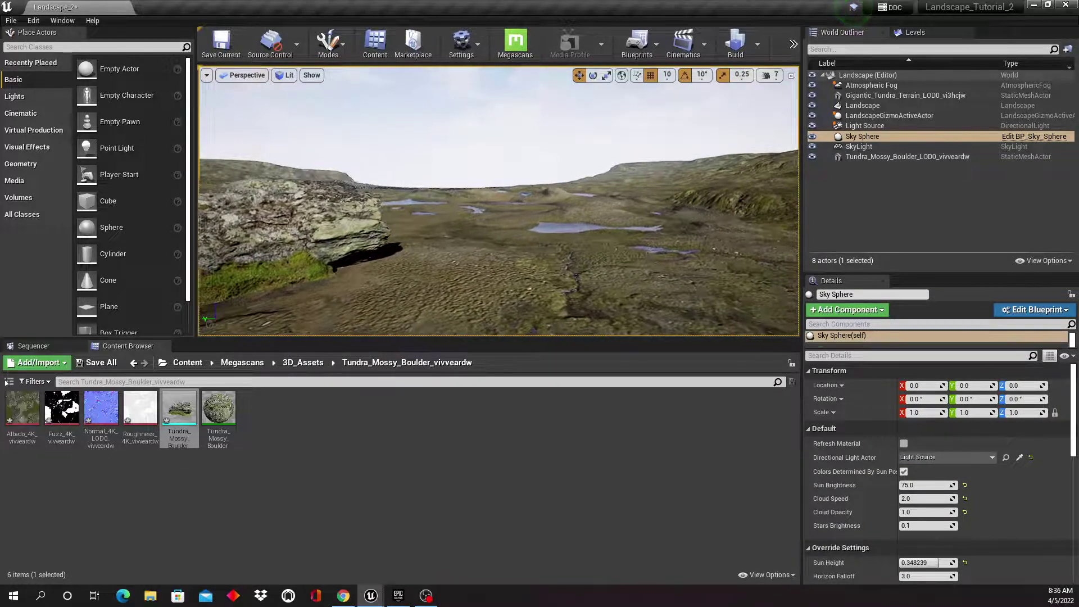
right_click_drag(551, 258, 581, 209)
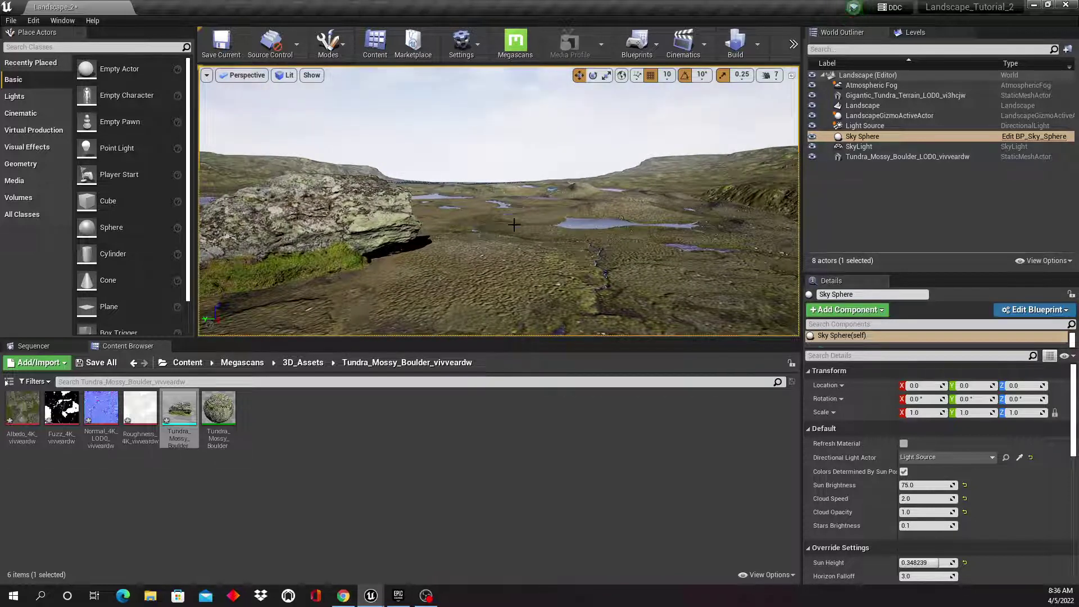
right_click_drag(519, 227, 518, 233)
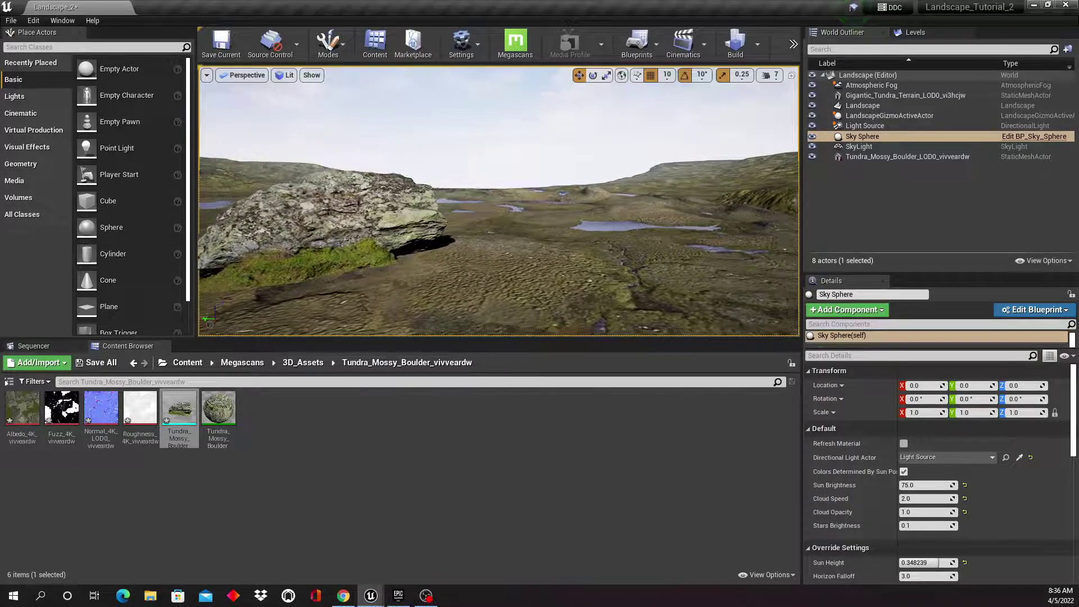
right_click_drag(499, 201, 521, 193)
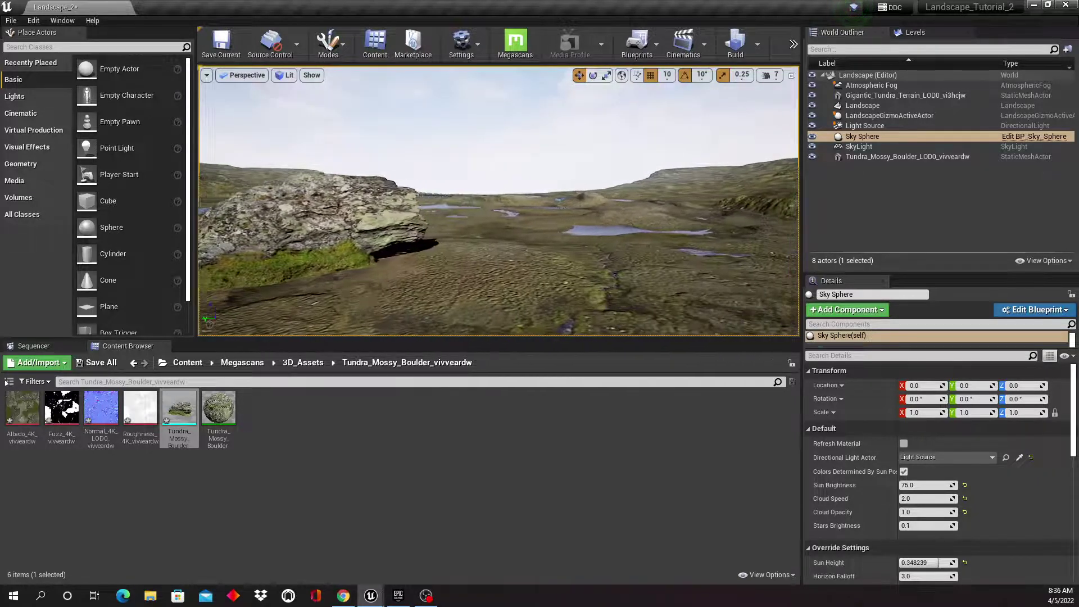
key("a")
right_click_drag(502, 194, 512, 188)
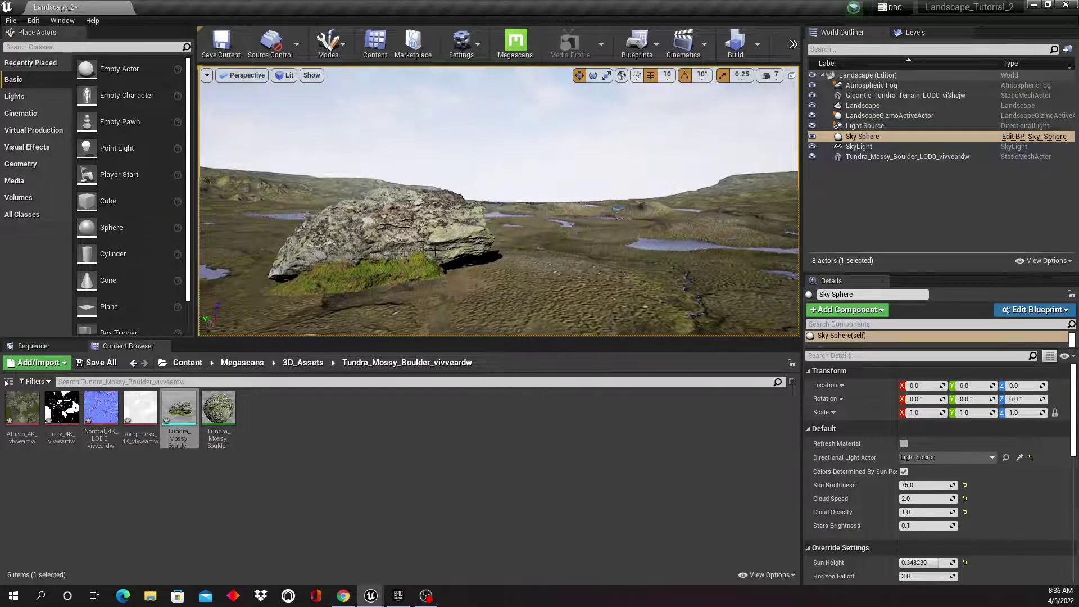
right_click_drag(530, 253, 505, 251)
right_click_drag(581, 263, 546, 263)
left_click(365, 214)
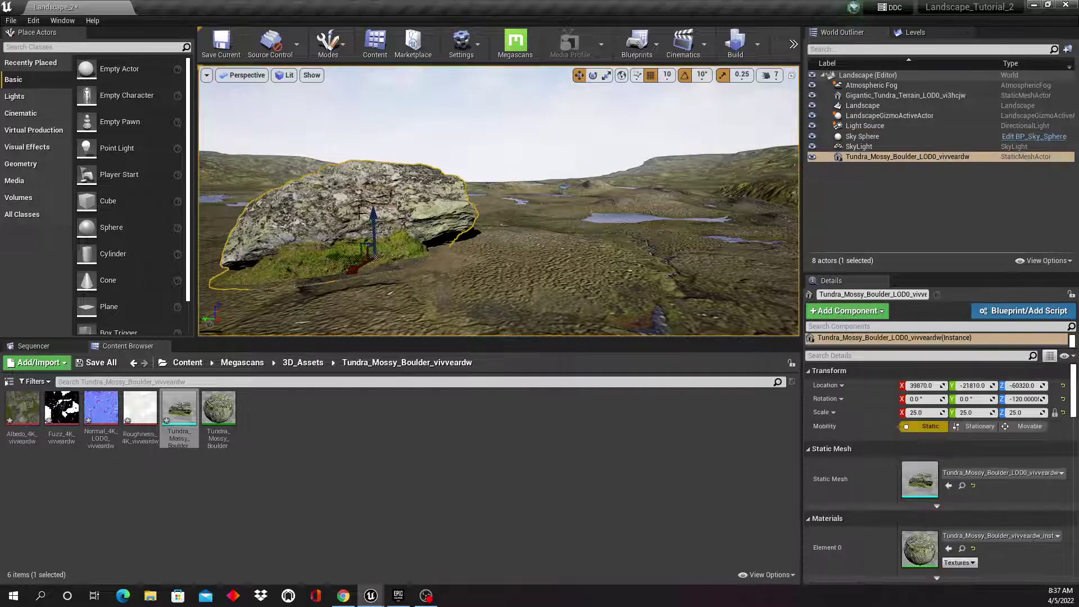
mouse_move(376, 216)
left_mouse_down()
mouse_move(378, 195)
mouse_move(379, 217)
left_mouse_up()
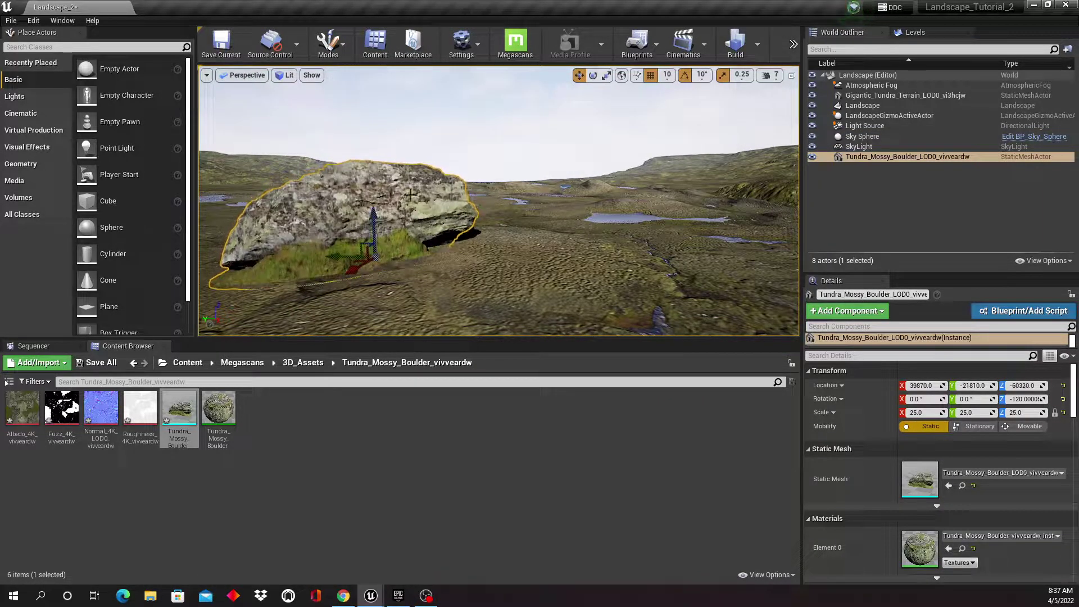
left_click(489, 252)
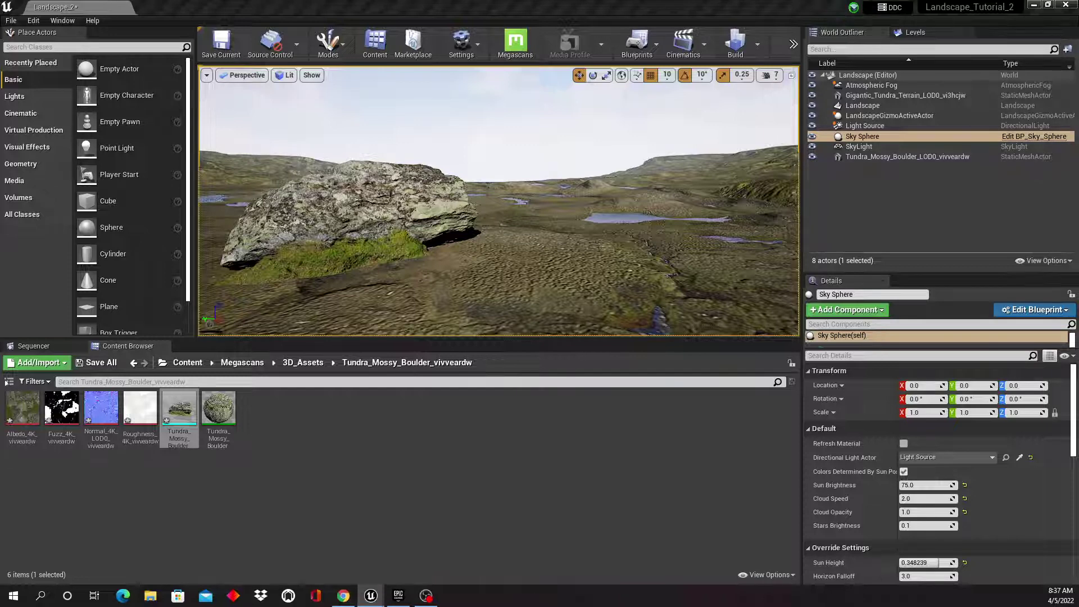
Step: Open the mossy boulder's material instance and its parent material, MS_DefaultMaterial_Fuzzy
double_click(219, 409)
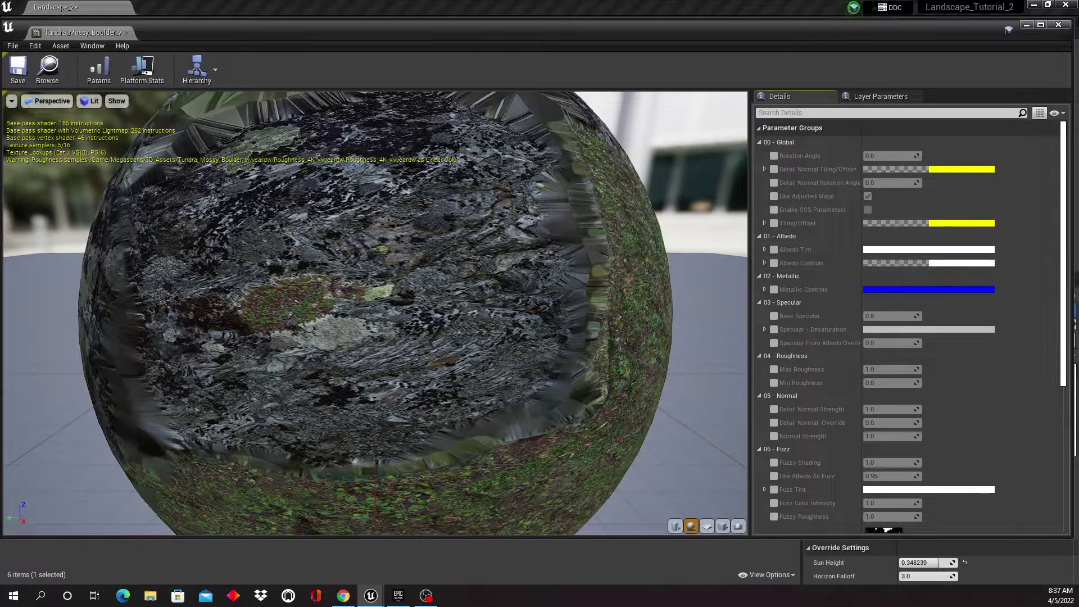
left_click_drag(1065, 171, 1043, 444)
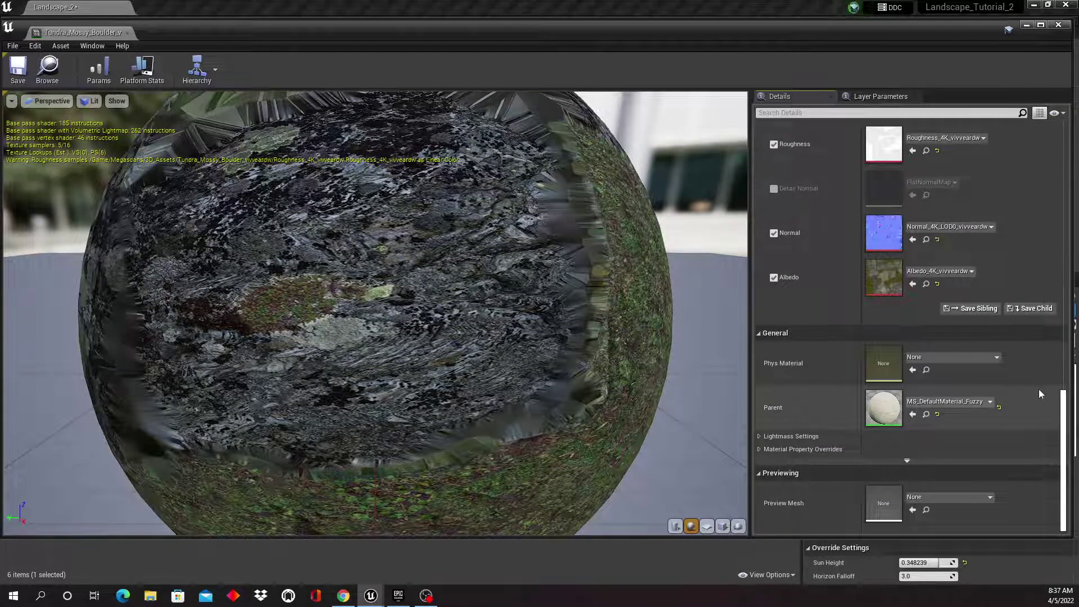
left_click_drag(1064, 406, 1071, 453)
double_click(892, 403)
Step: Examine the Tiling, Textures and Adjustments node groups in the parent material graph and compare with the boulder in the level
scroll(530, 353, "down", 4)
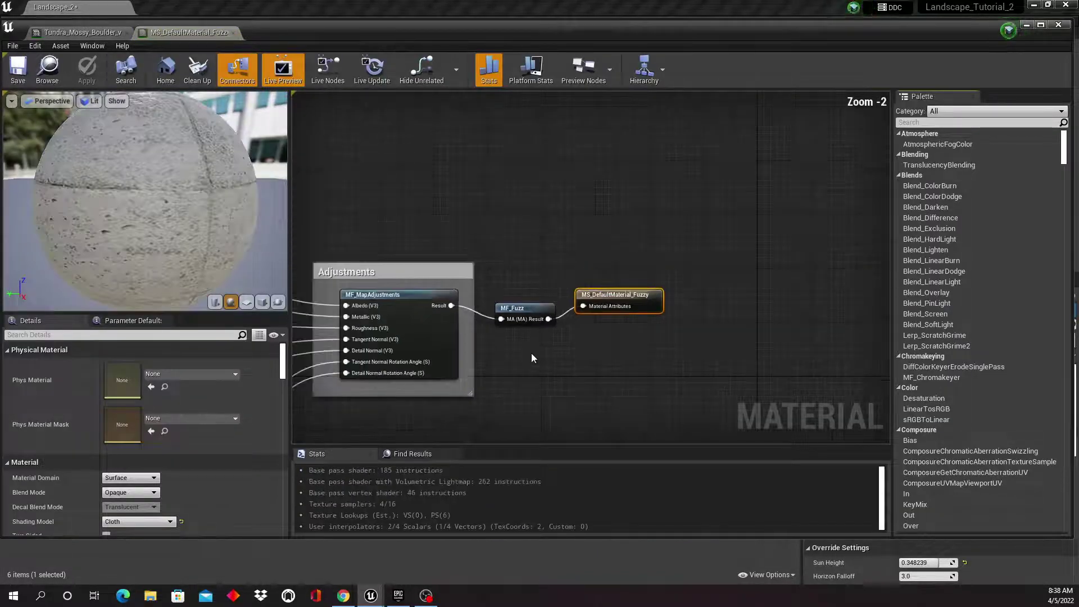
right_click_drag(537, 365, 692, 293)
scroll(651, 312, "down", 1)
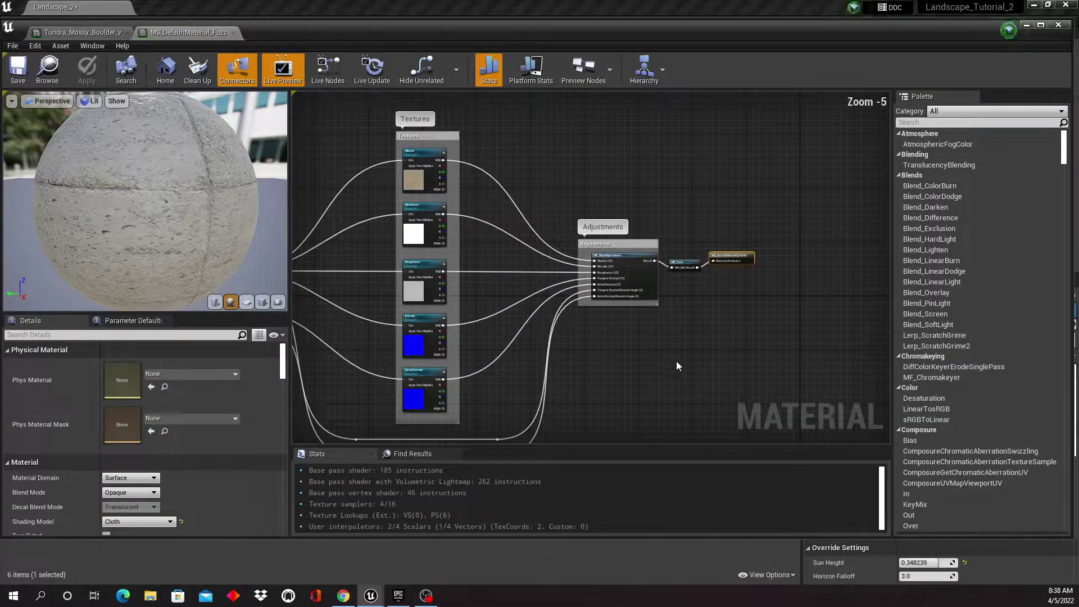
right_click_drag(676, 360, 649, 336)
scroll(714, 362, "down", 1)
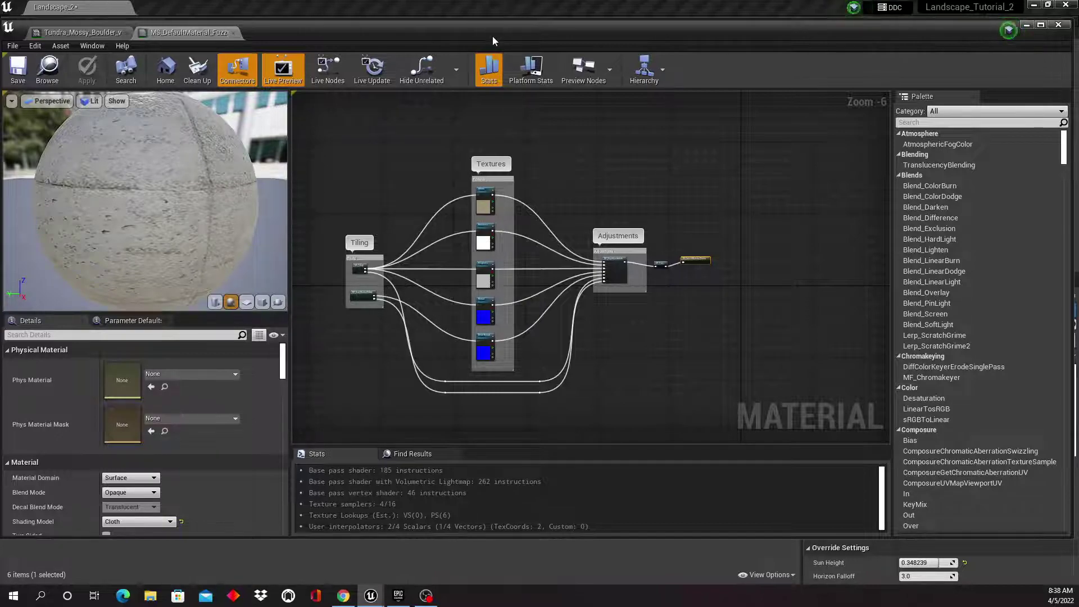
left_click_drag(493, 36, 552, 392)
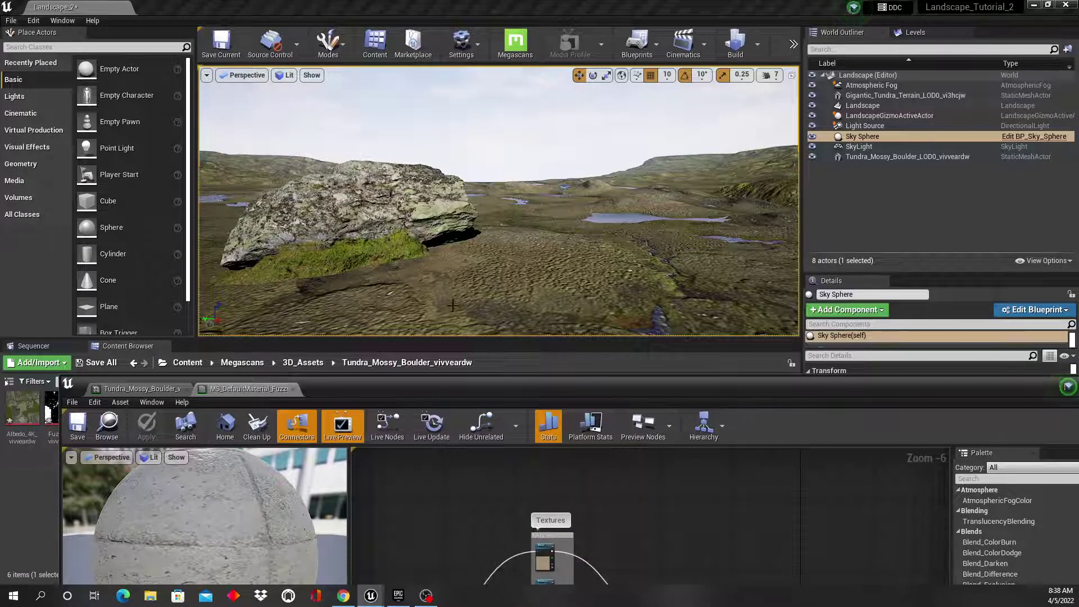
left_click_drag(509, 389, 440, 55)
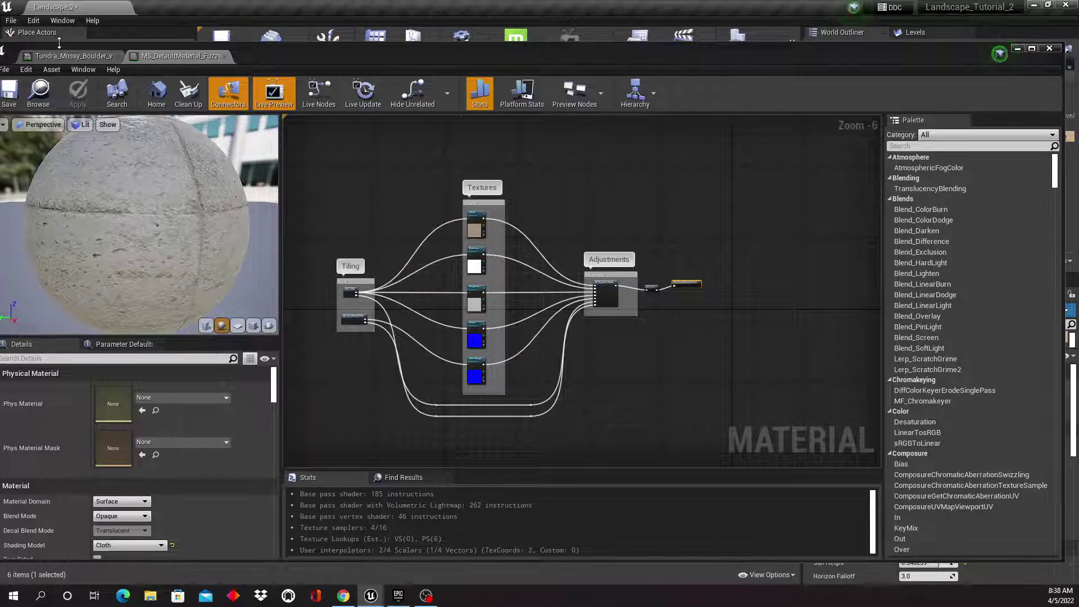
Step: Review the parent material choices in the boulder's material instance, and return to the MS_DefaultMaterial_Fuzzy graph
left_click(73, 56)
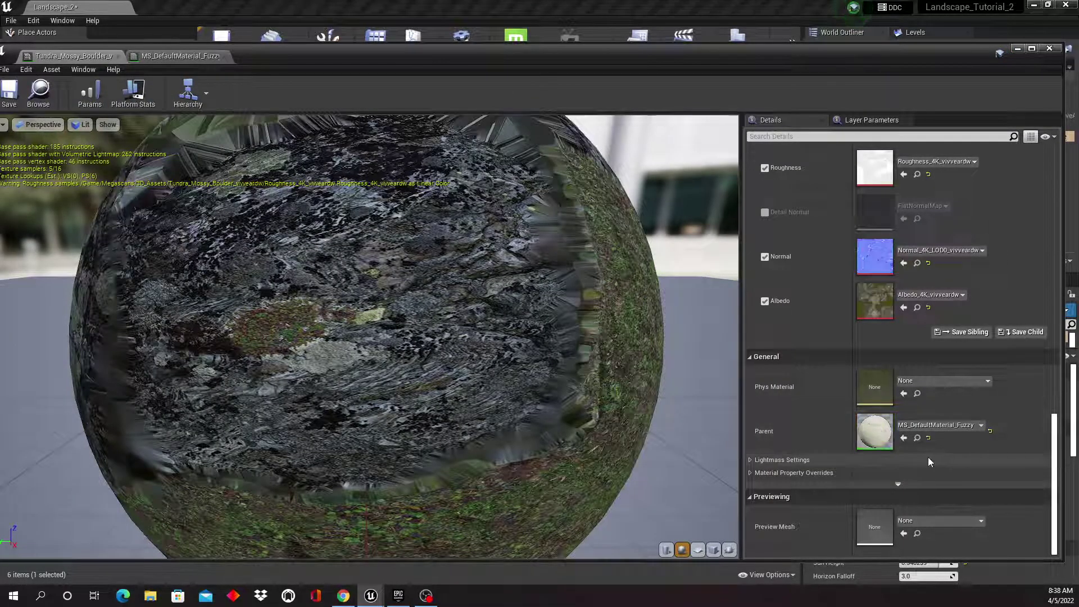
left_click(981, 425)
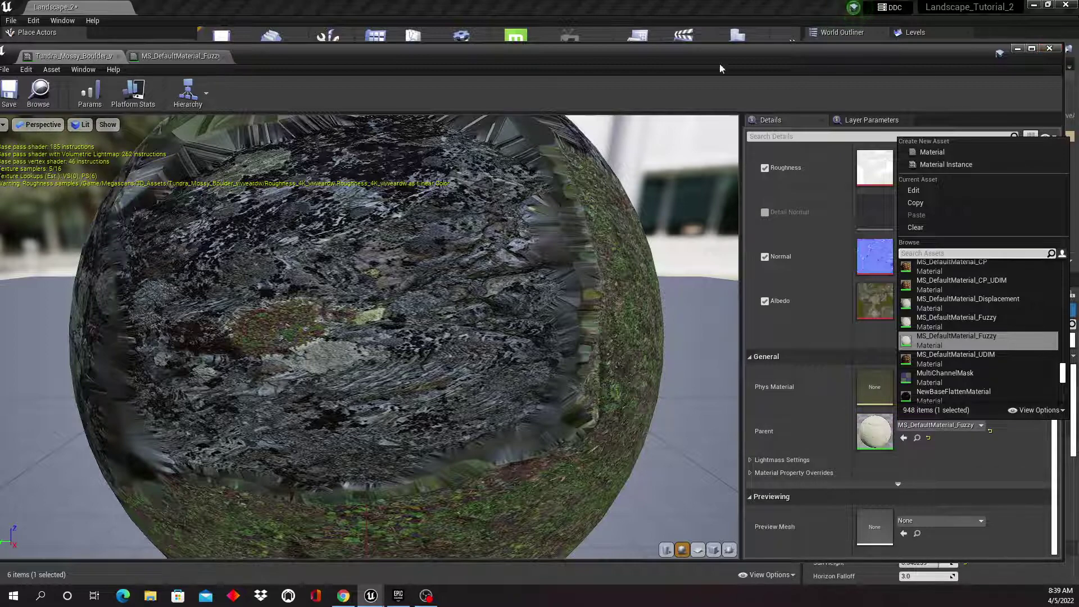
left_click(219, 59)
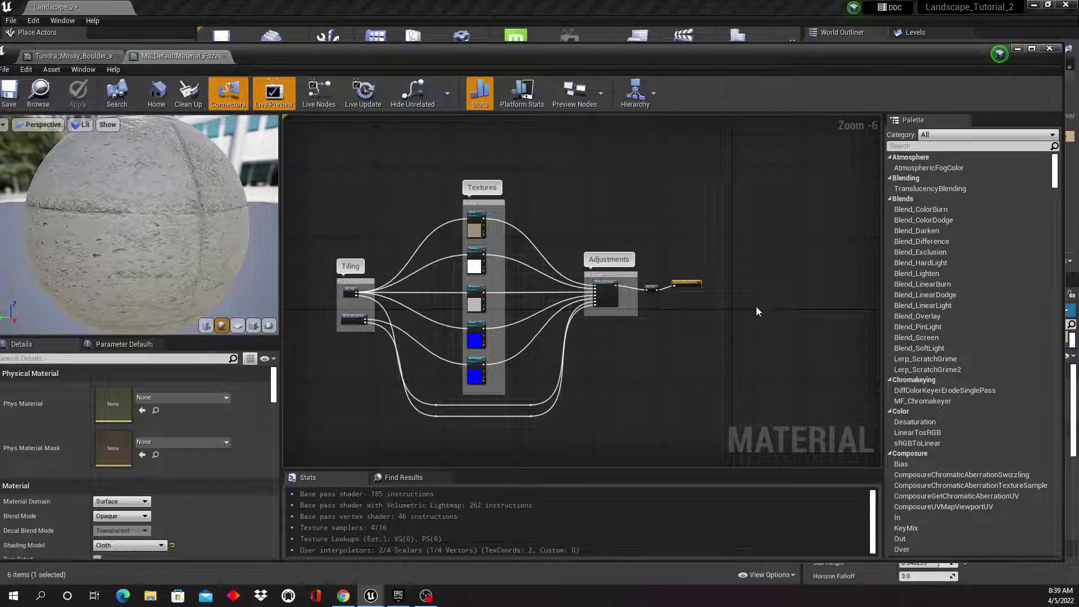
Step: Move the MF_Fuzz and material output nodes farther from the Adjustments group, and uncover the level viewport
left_click_drag(748, 264, 645, 326)
left_click_drag(652, 288, 691, 287)
left_click_drag(349, 57, 375, 387)
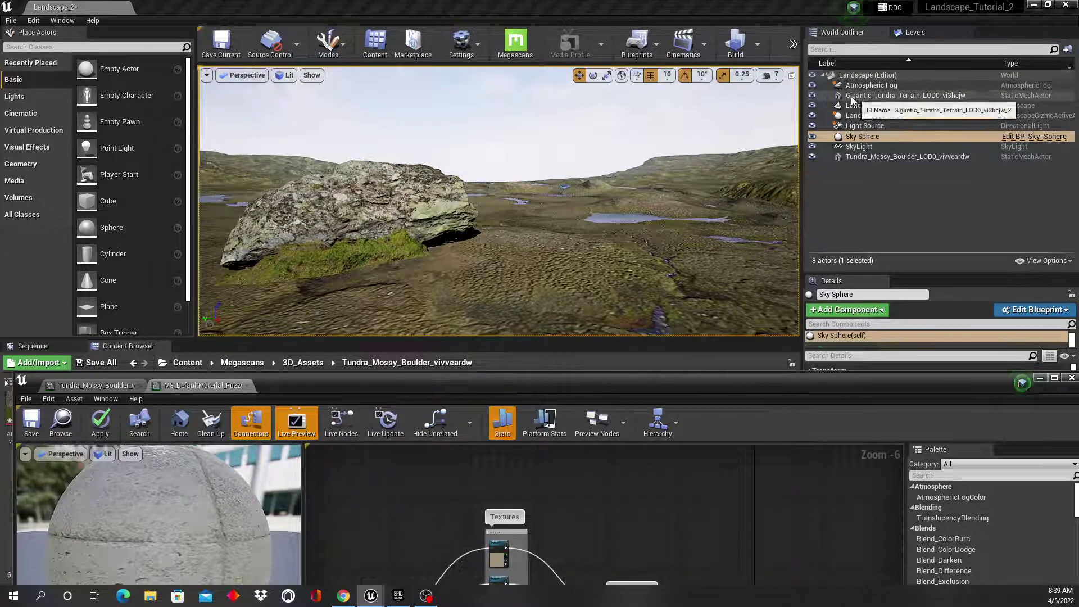
Step: Hide the gigantic tundra terrain and lower the boulder until its mossy base rests on the landscape
left_click(812, 96)
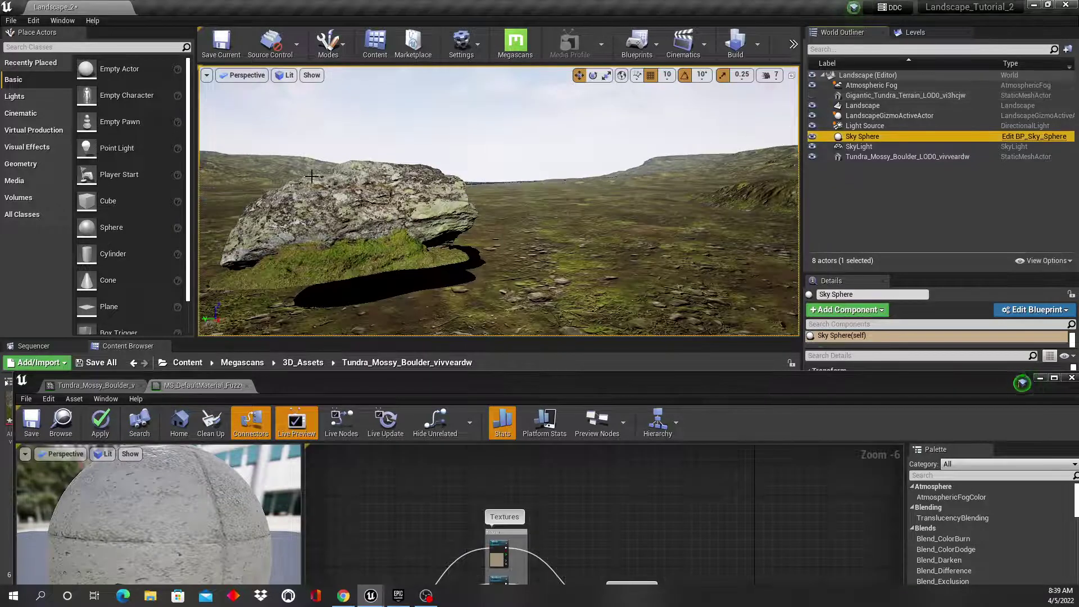
left_click(359, 191)
left_click_drag(375, 214, 387, 264)
middle_click_drag(462, 258, 462, 295)
left_click_drag(351, 258, 392, 227)
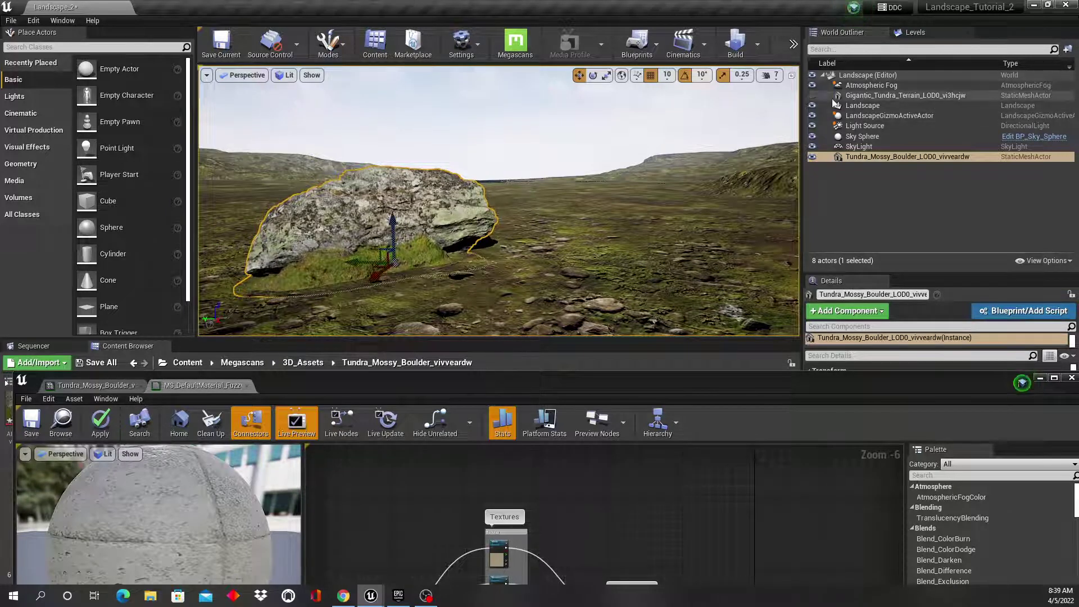
Step: Show the gigantic tundra terrain again and move it behind the boulder, to X -27249 and Y -7800
left_click(812, 95)
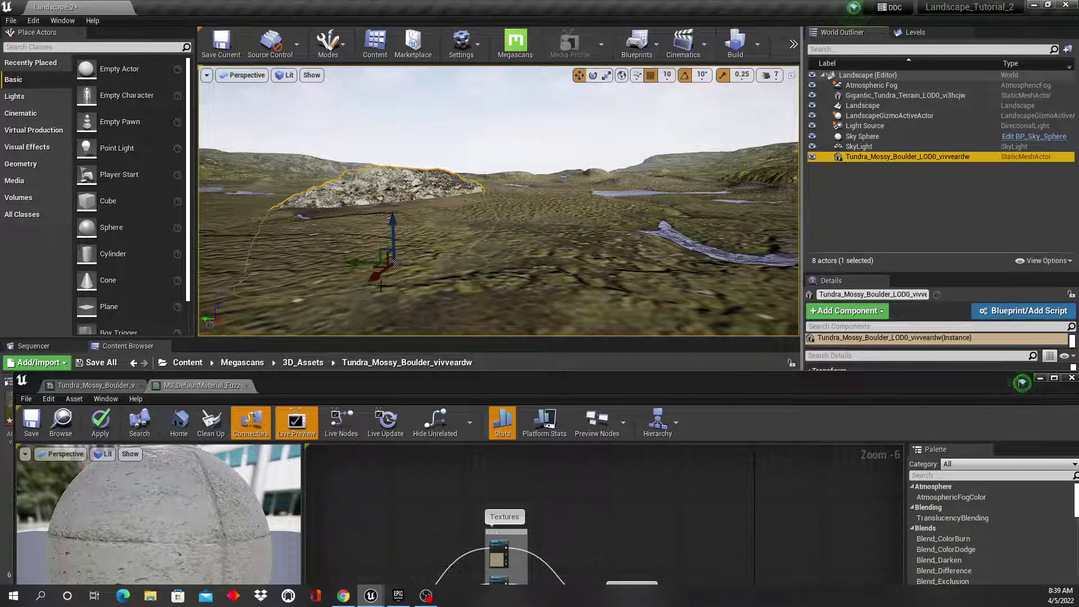
mouse_move(375, 283)
left_mouse_down()
mouse_move(388, 270)
mouse_move(360, 284)
left_mouse_up()
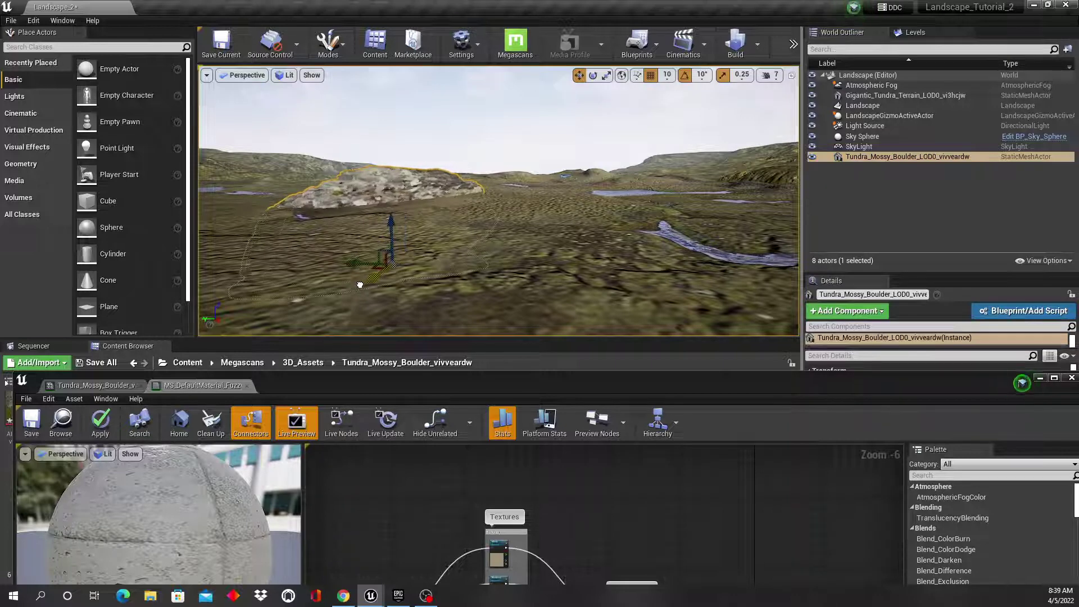
left_click(617, 236)
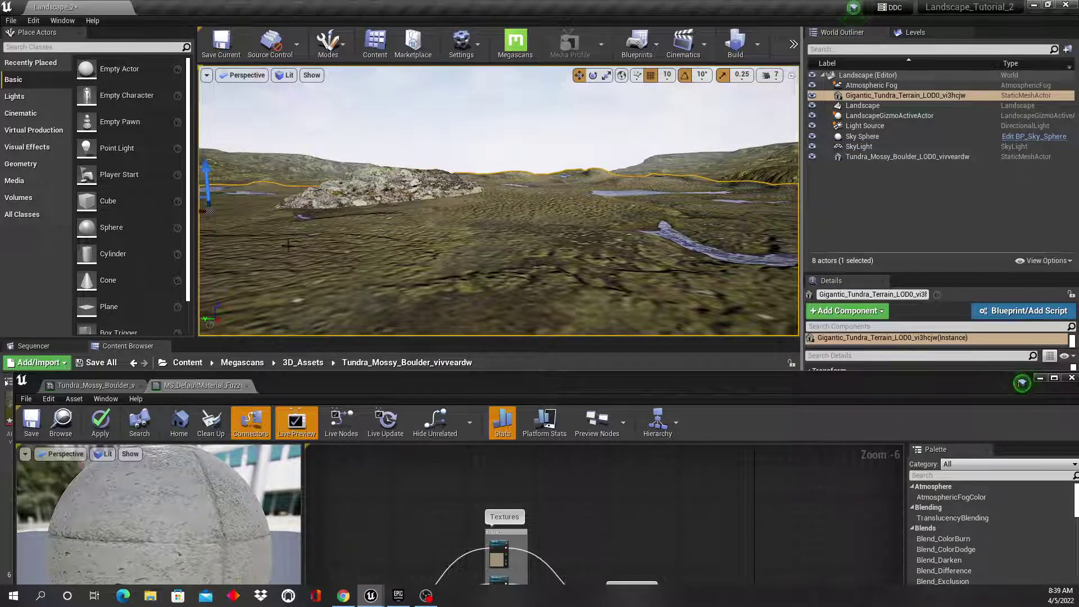
left_click_drag(930, 385, 429, 358)
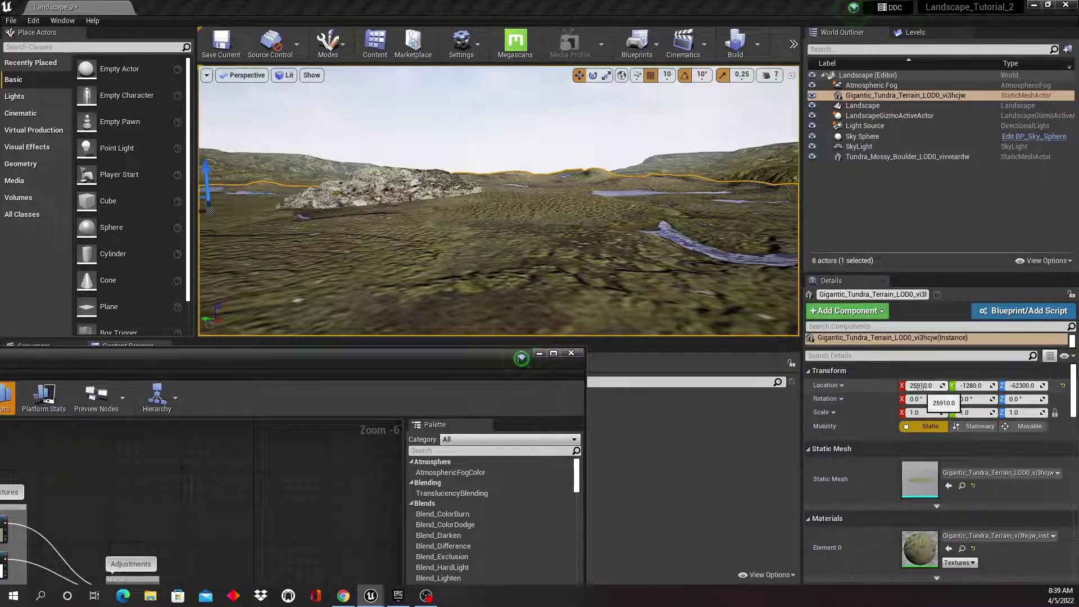
left_click_drag(922, 386, 786, 385)
mouse_move(408, 177)
left_mouse_down()
mouse_move(368, 188)
mouse_move(407, 186)
left_mouse_up()
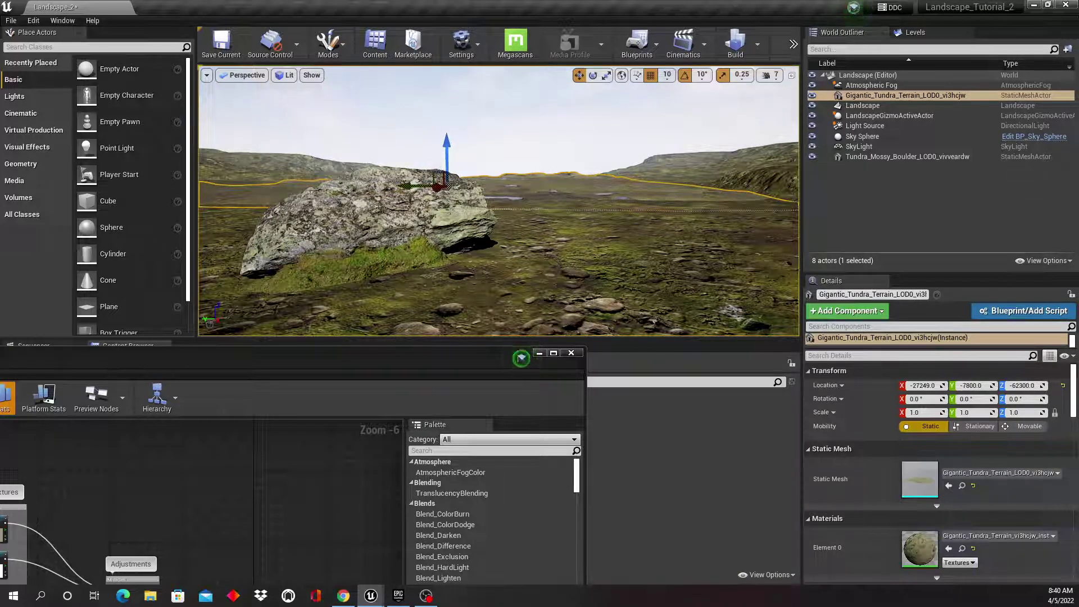
mouse_move(453, 150)
right_mouse_down()
mouse_move(431, 150)
mouse_move(453, 149)
right_mouse_up()
left_click_drag(471, 145, 472, 145)
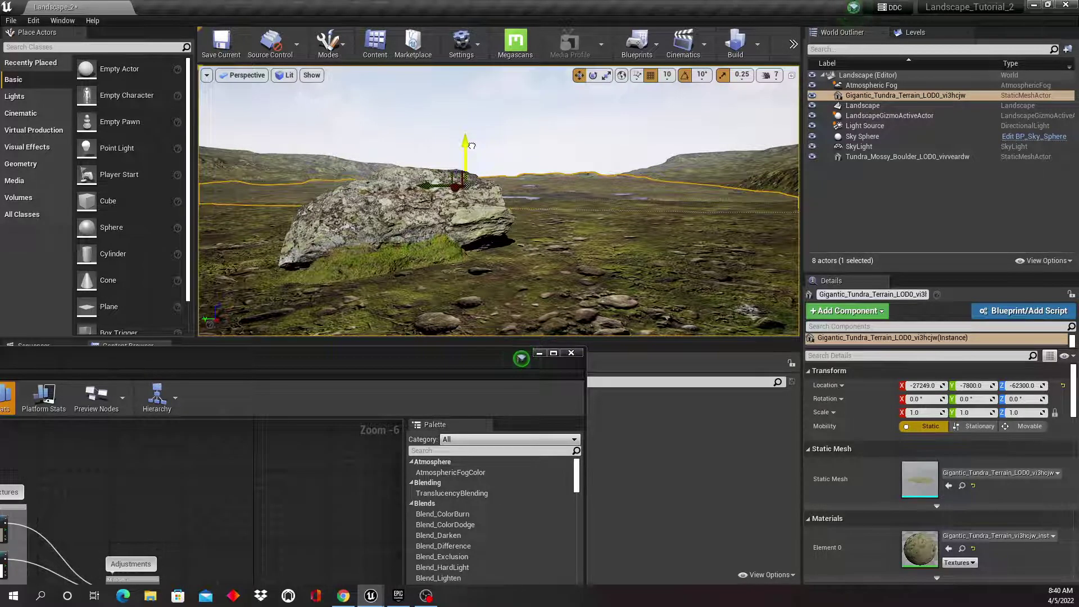
left_click(514, 139)
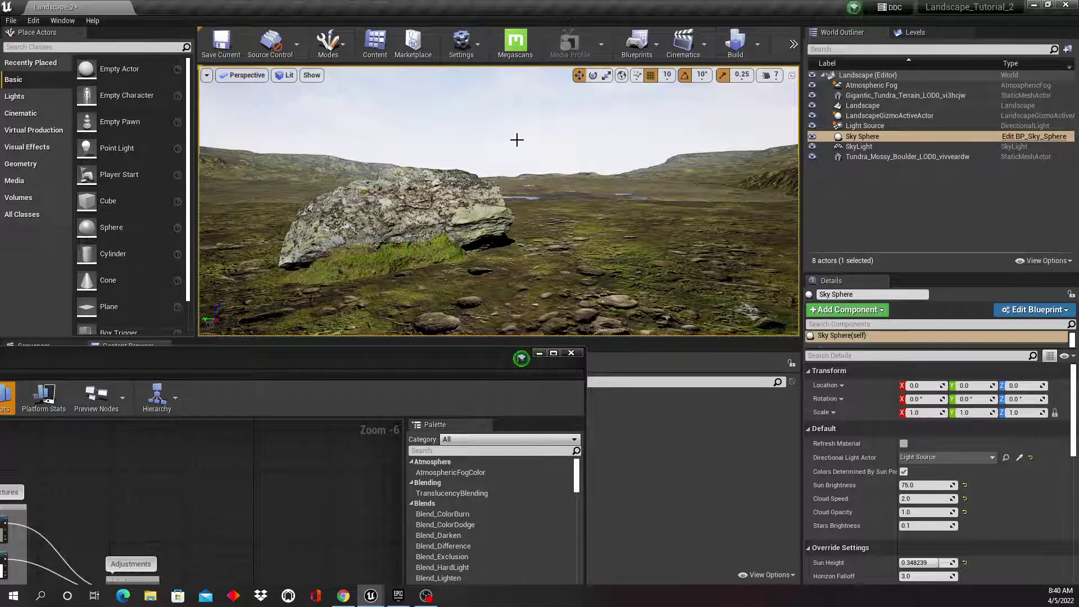
Step: Save all modified levels and assets of the project
left_click(11, 21)
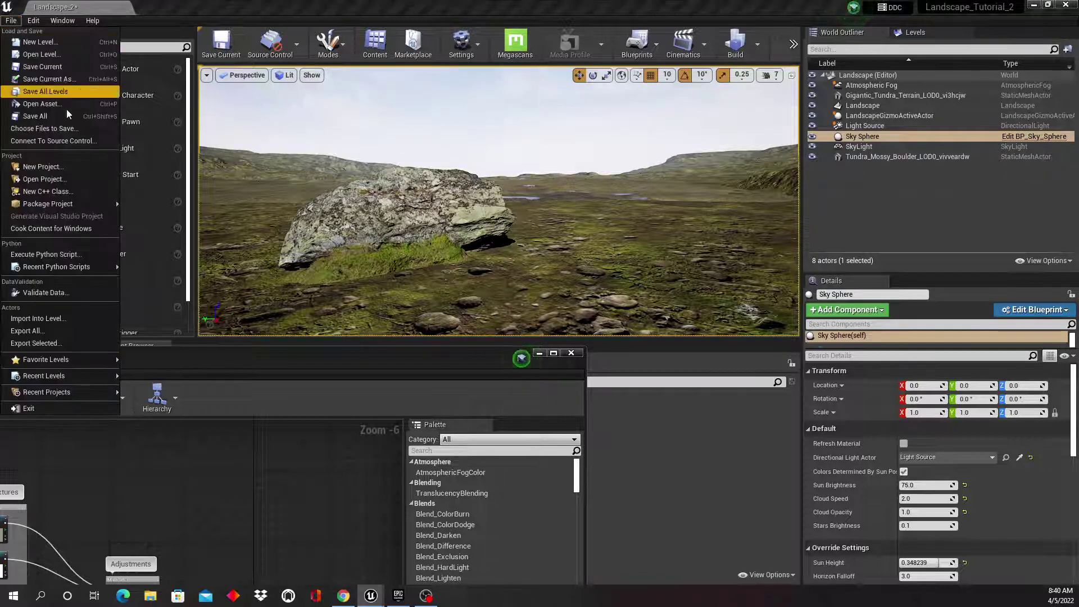
left_click(35, 116)
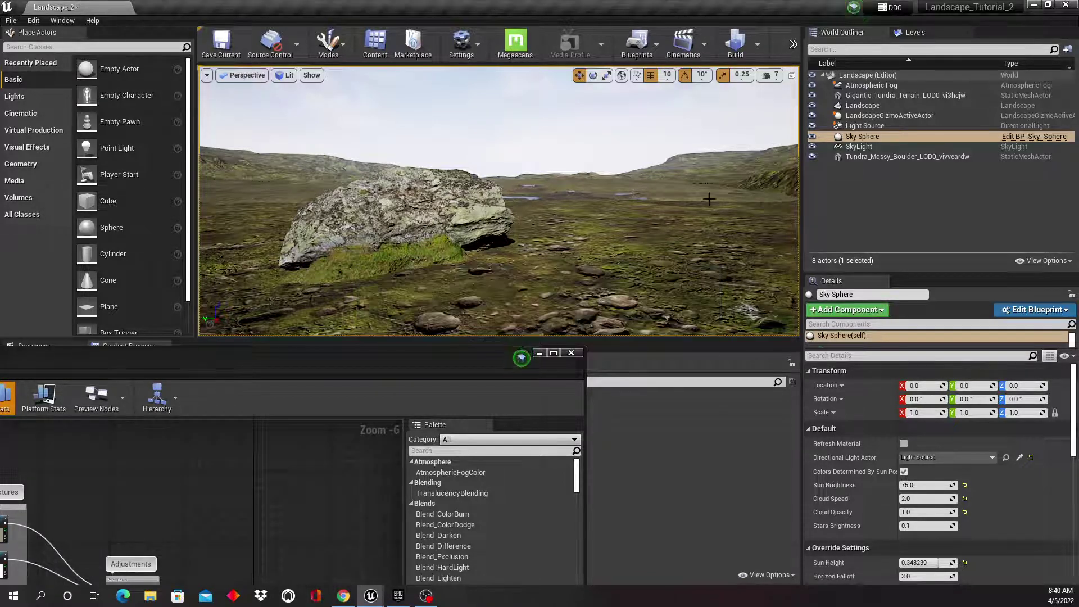
Step: Check the tundra terrain's extent in the level, and bring the MS_DefaultMaterial_Fuzzy graph back into full view
left_click(686, 201)
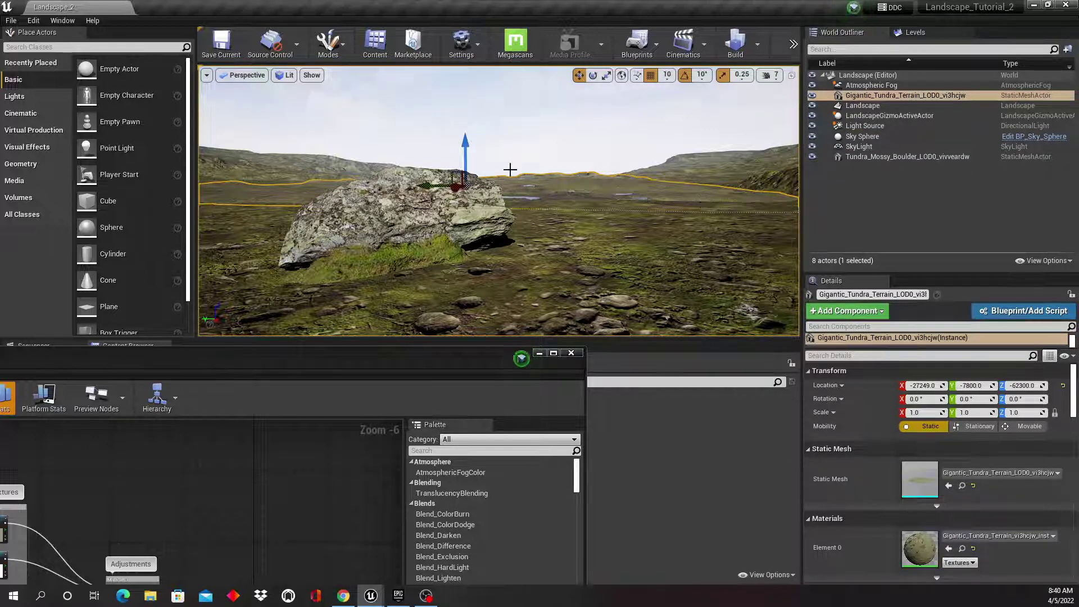
left_click(501, 147)
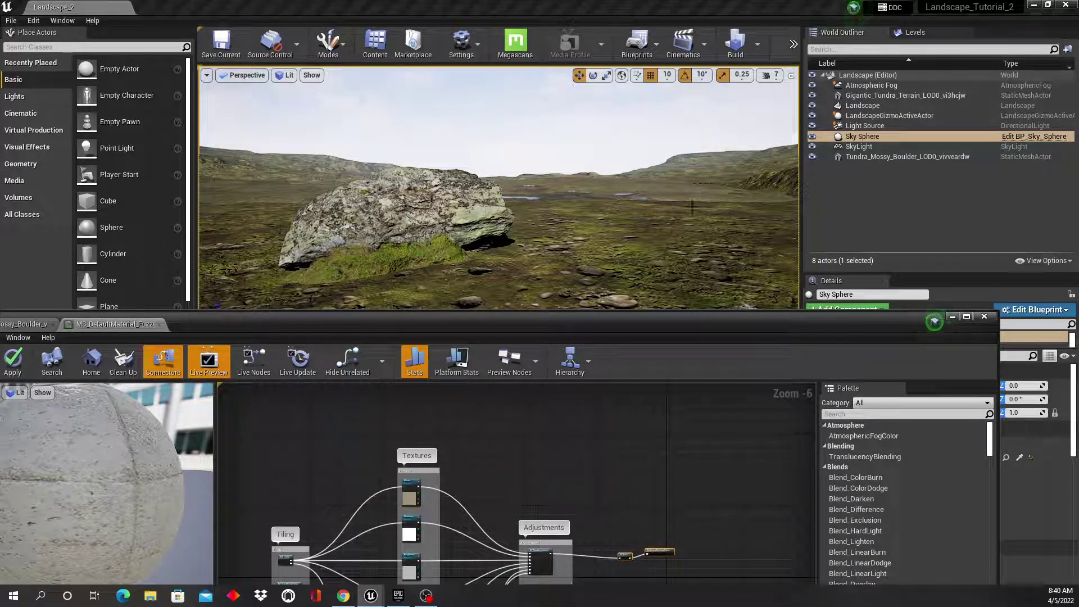
left_click_drag(573, 328, 680, 98)
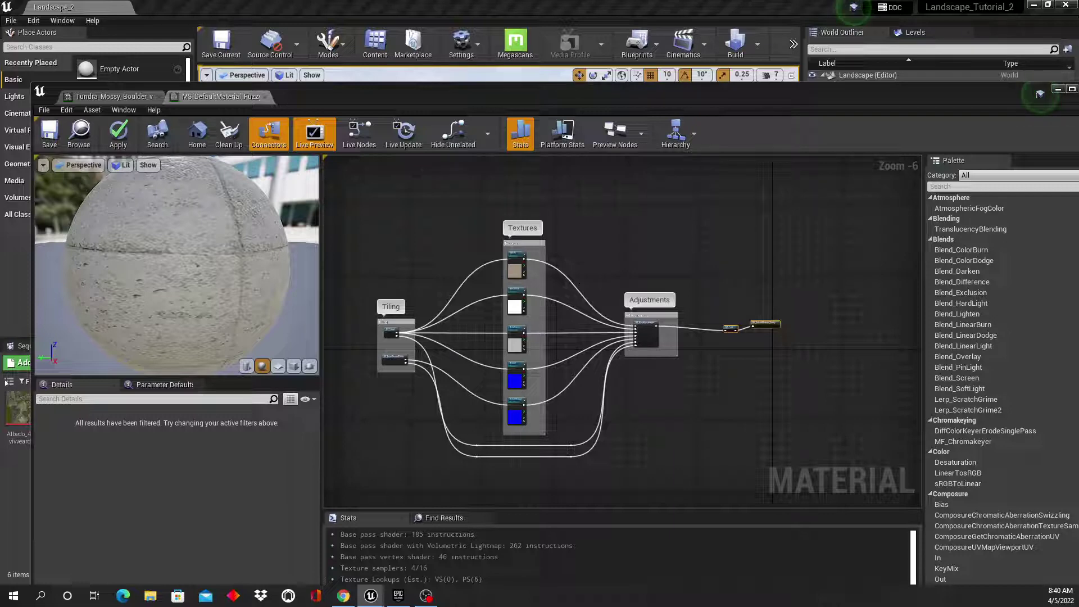
Step: Line up the MF_Fuzz node and the MS_DefaultMaterial_Fuzzy output node in a straight row with the MF_MapAdjustments result, spaced apart from each other
scroll(740, 354, "up", 3)
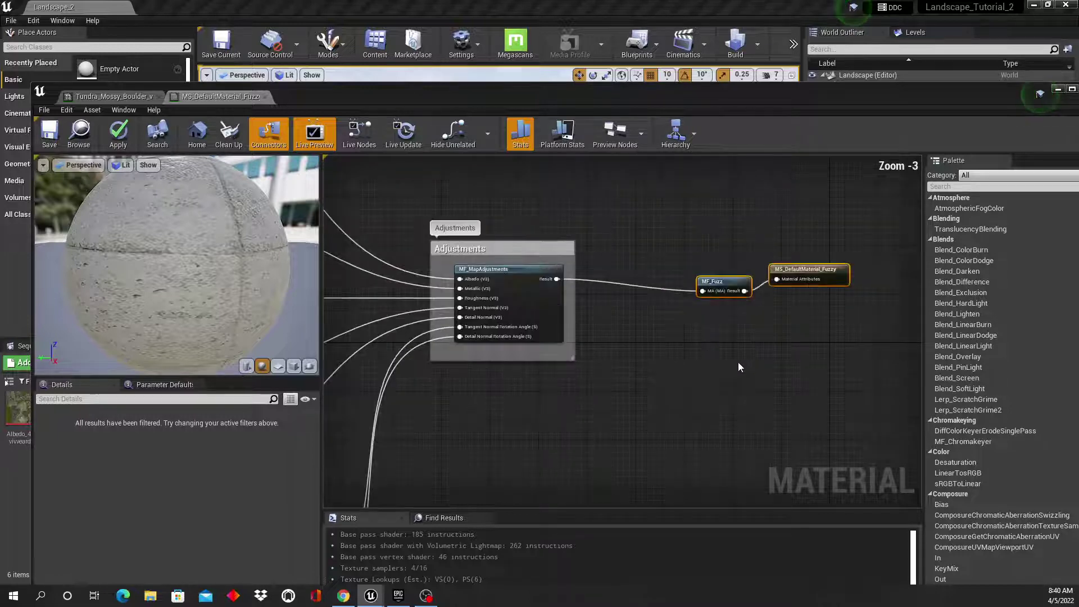
right_click_drag(738, 362, 633, 393)
left_click_drag(780, 257, 590, 390)
left_click_drag(618, 317, 697, 304)
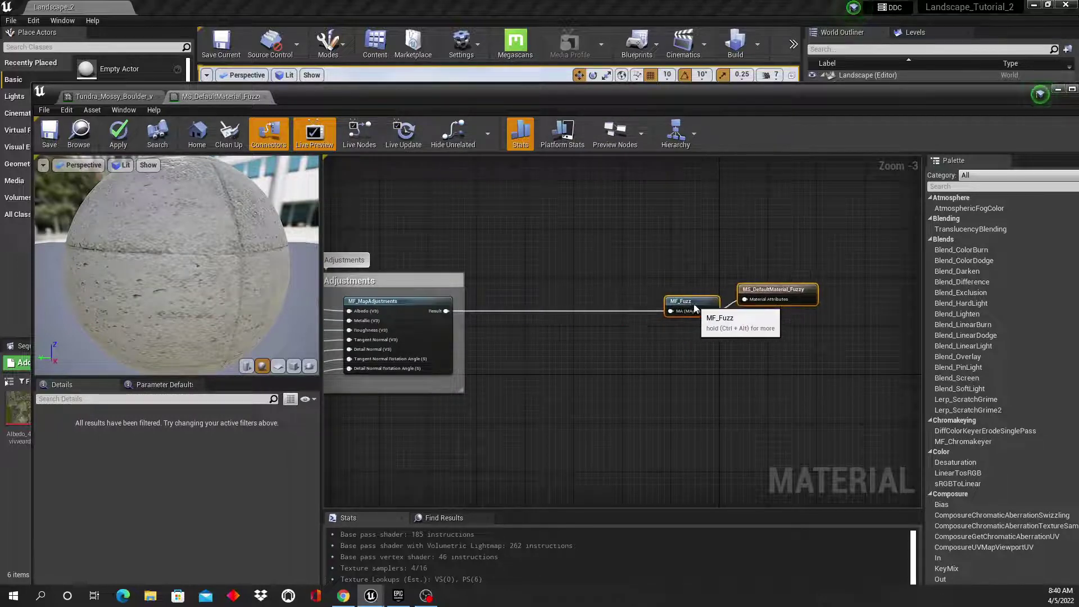
left_click(785, 349)
left_click_drag(774, 291, 815, 303)
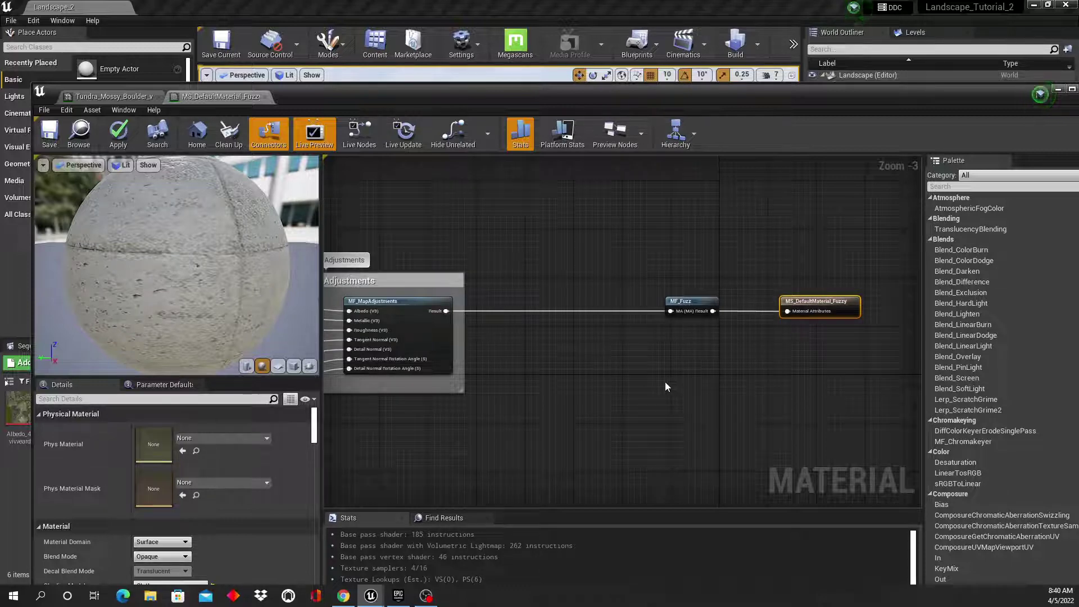
right_click_drag(657, 397, 667, 387)
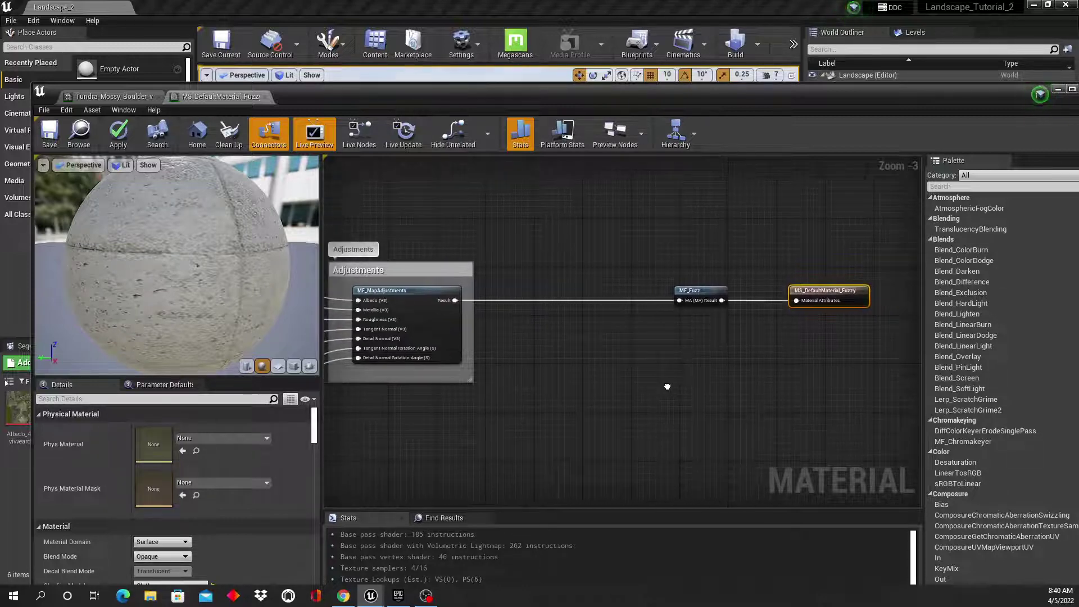
Step: Add a BreakMaterialAttributes node and place it below the wire between MF_MapAdjustments and MF_Fuzz
right_click(569, 254)
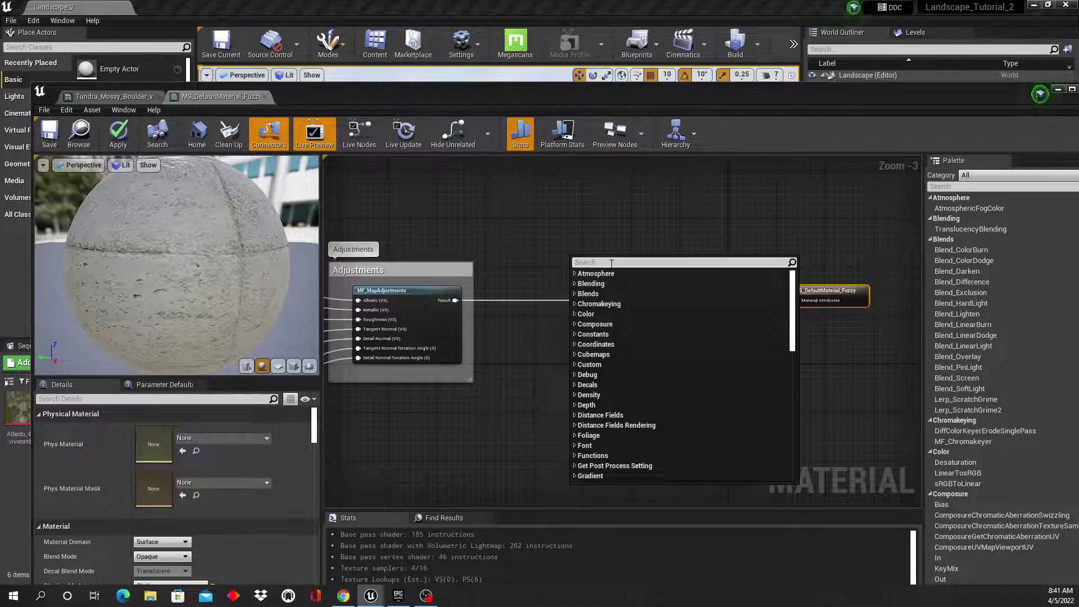
type("B")
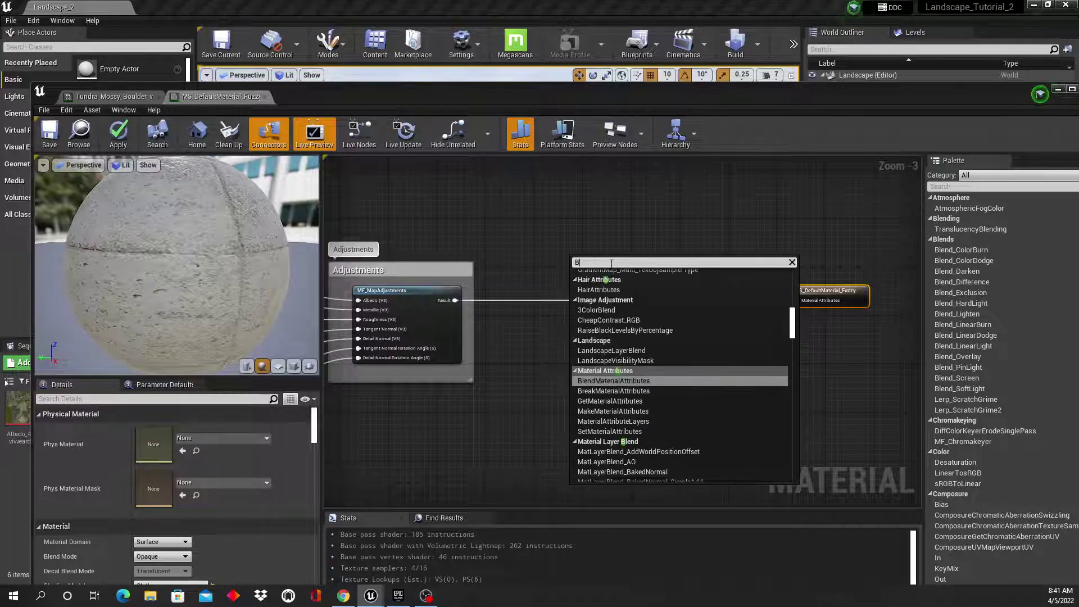
type("reak")
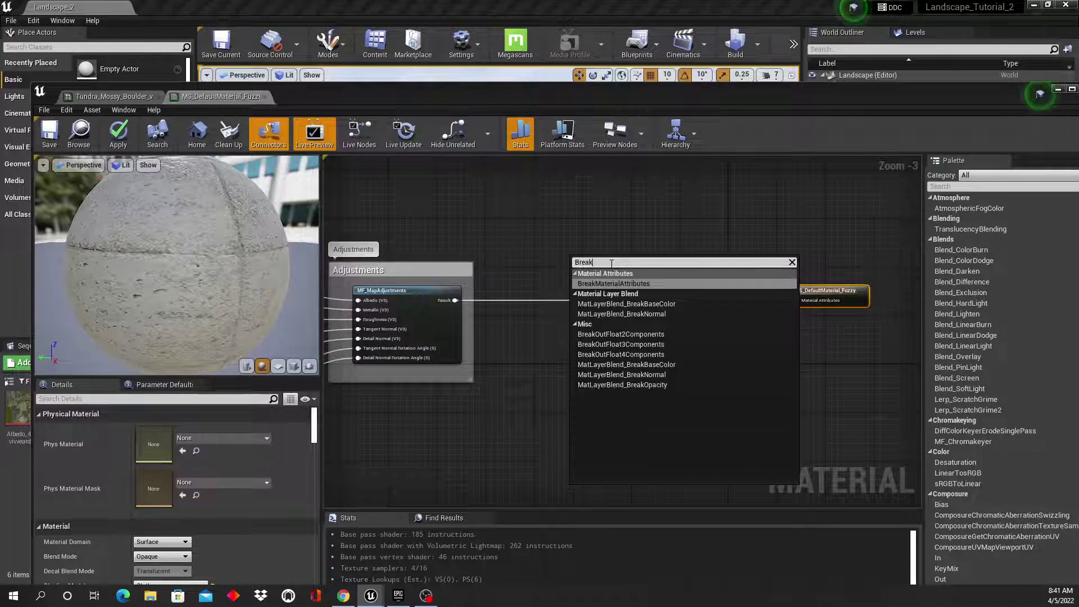
left_click(650, 284)
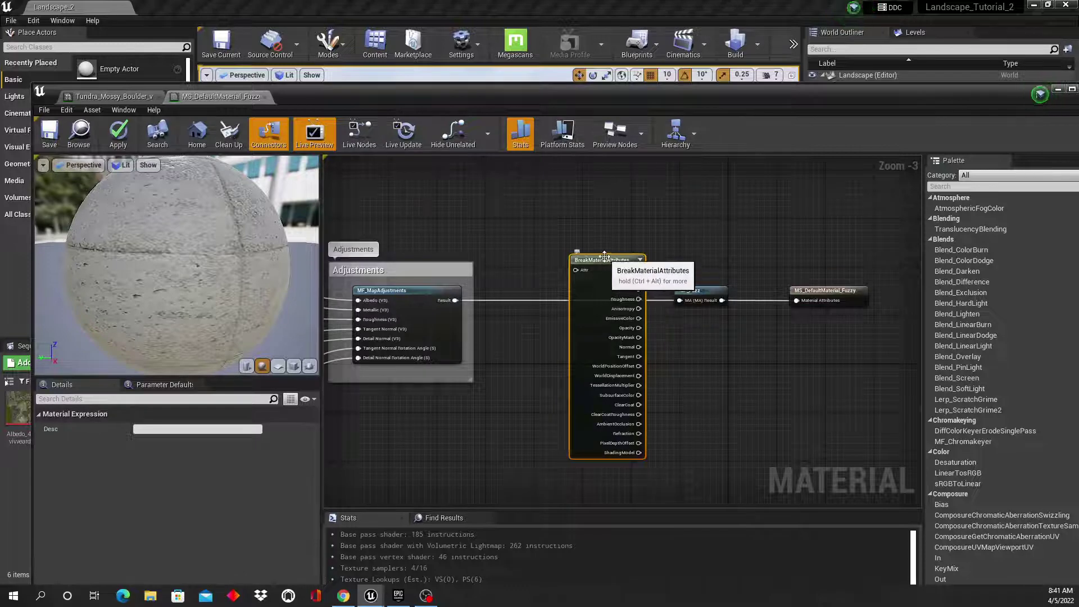
left_click_drag(604, 267, 550, 329)
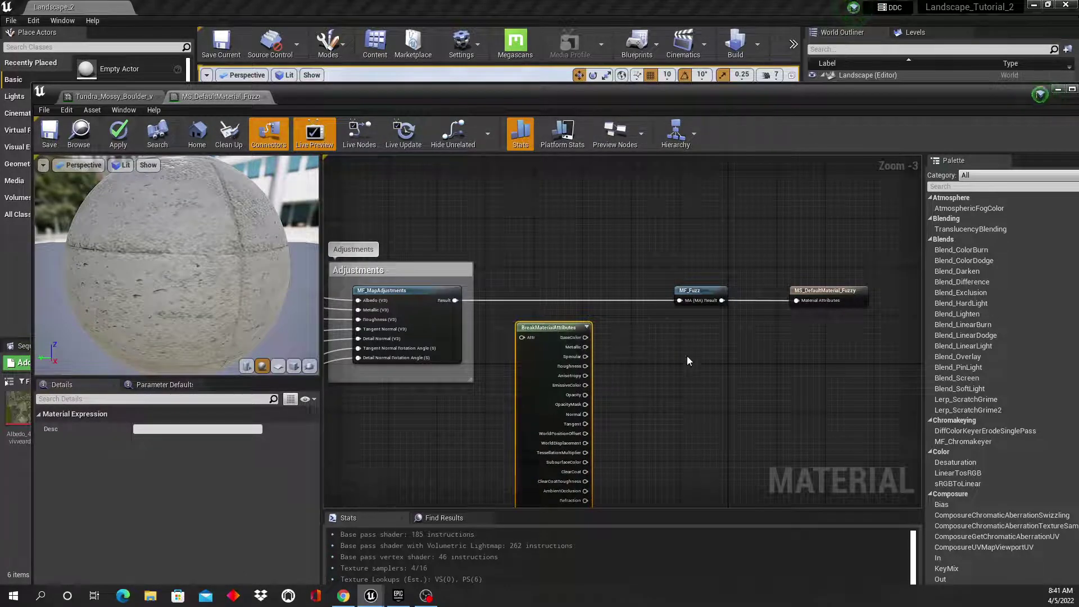
Step: Add a MakeMaterialAttributes node and align it beside the BreakMaterialAttributes node
right_click(659, 341)
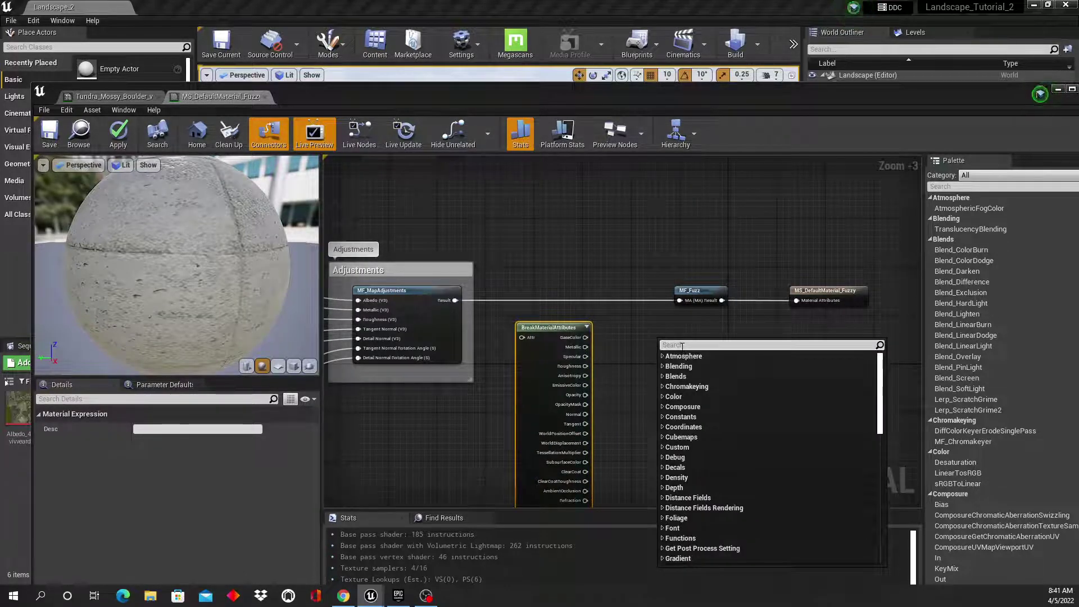
type("Make")
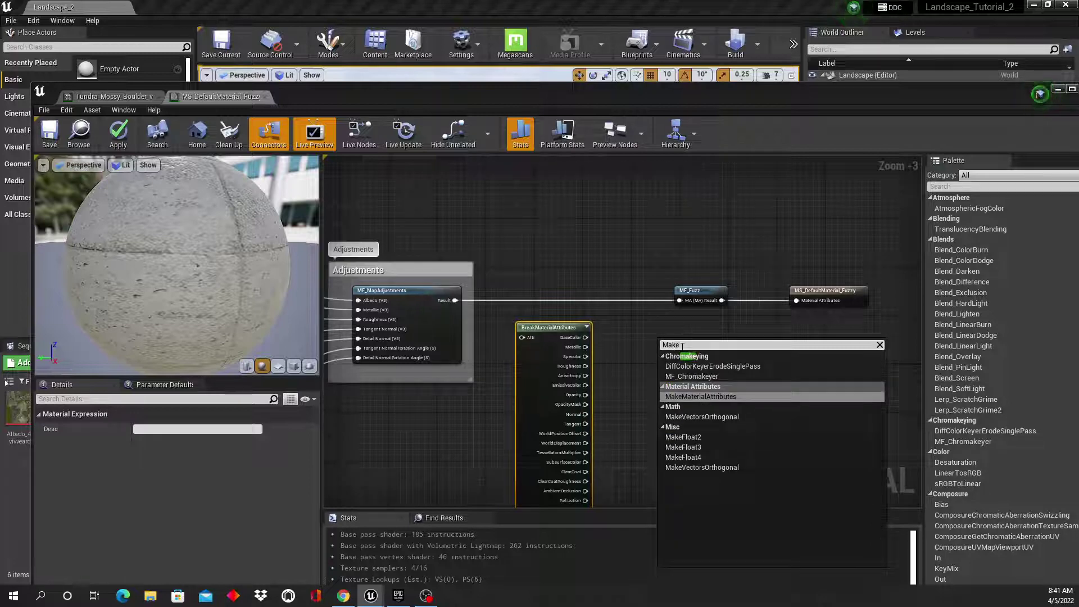
left_click(753, 396)
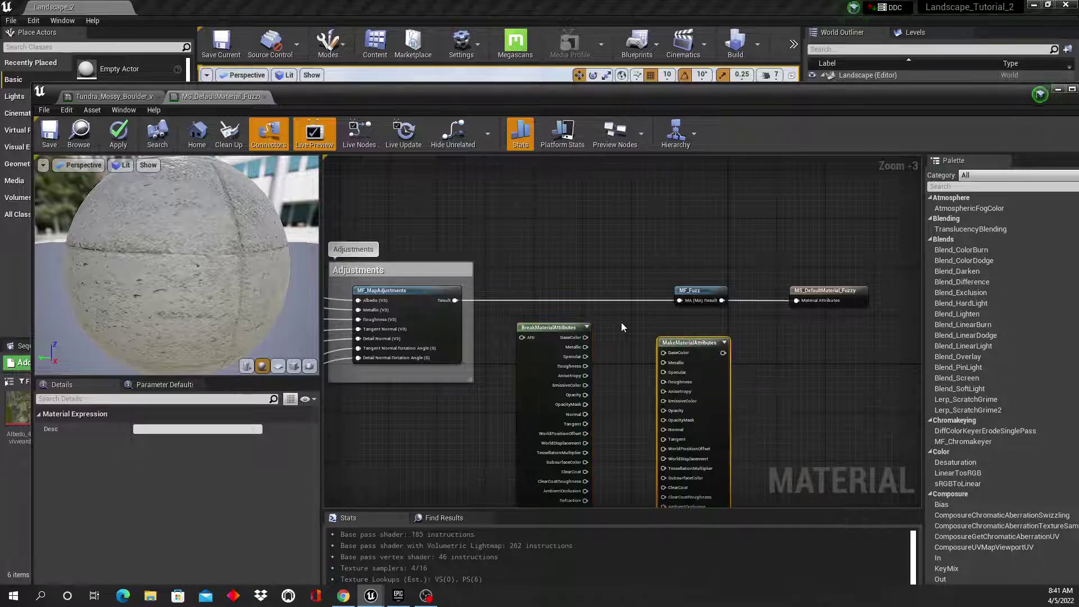
left_click_drag(697, 349, 668, 328)
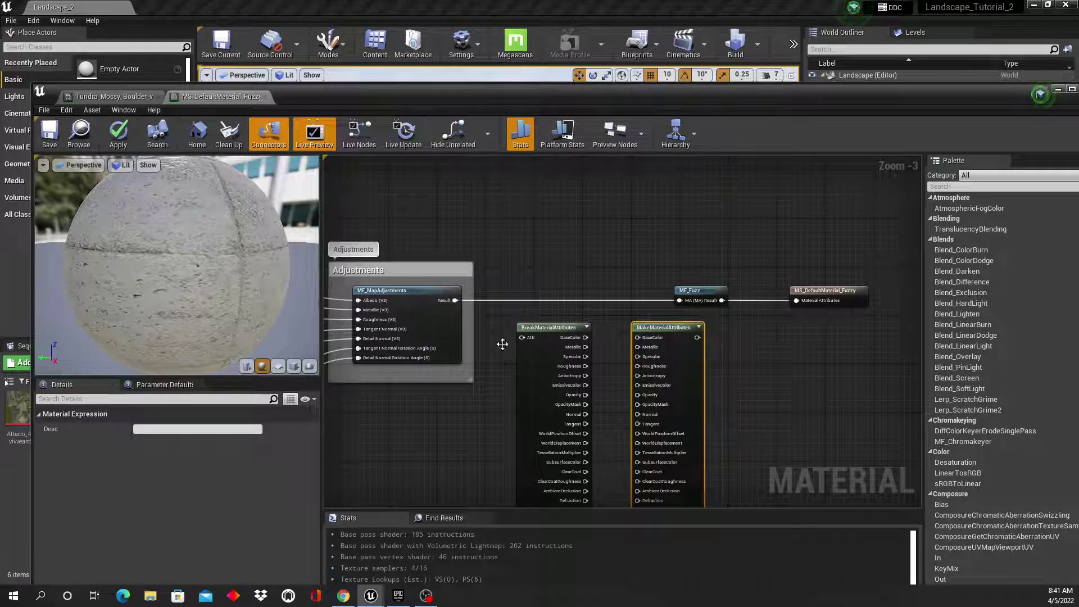
Step: Open the MF_MapAdjustments function and examine how its MakeMaterialAttributes nodes feed the Use Adjusted Maps switch and the output result
right_click_drag(399, 435, 503, 427)
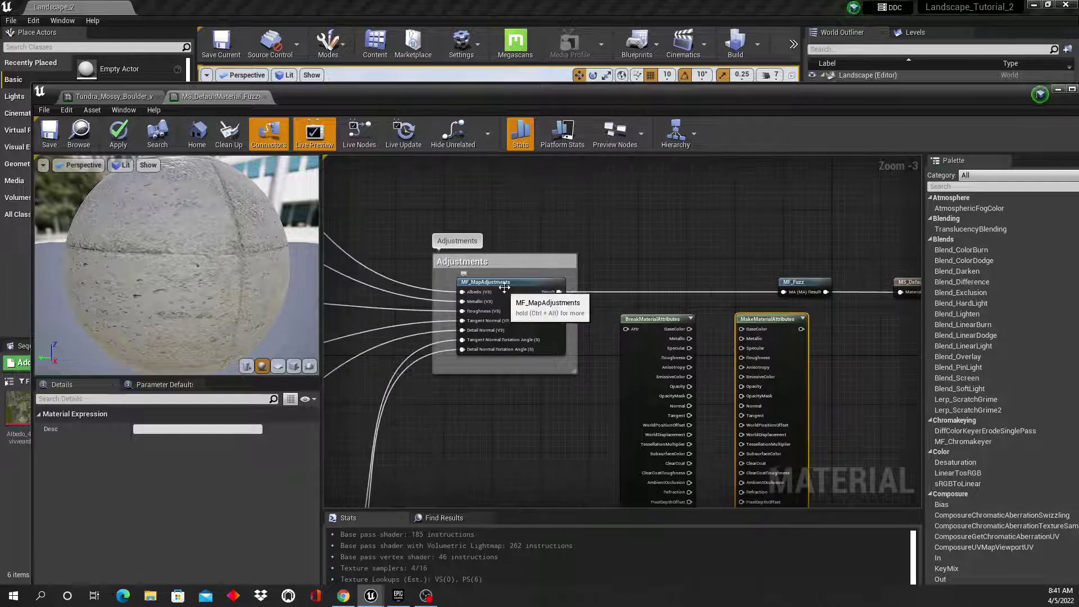
double_click(510, 279)
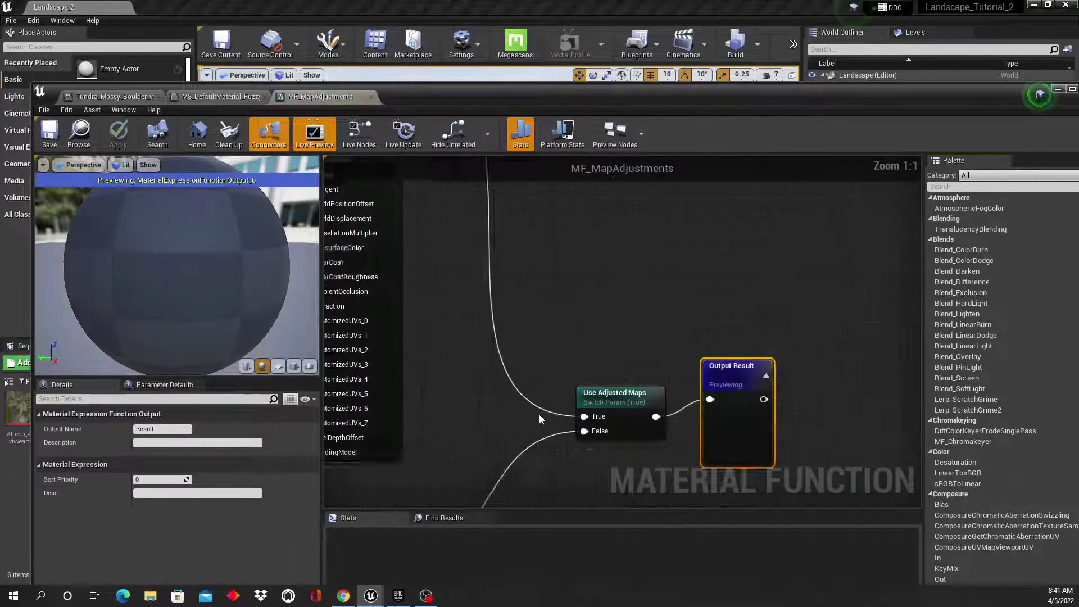
scroll(547, 294, "down", 3)
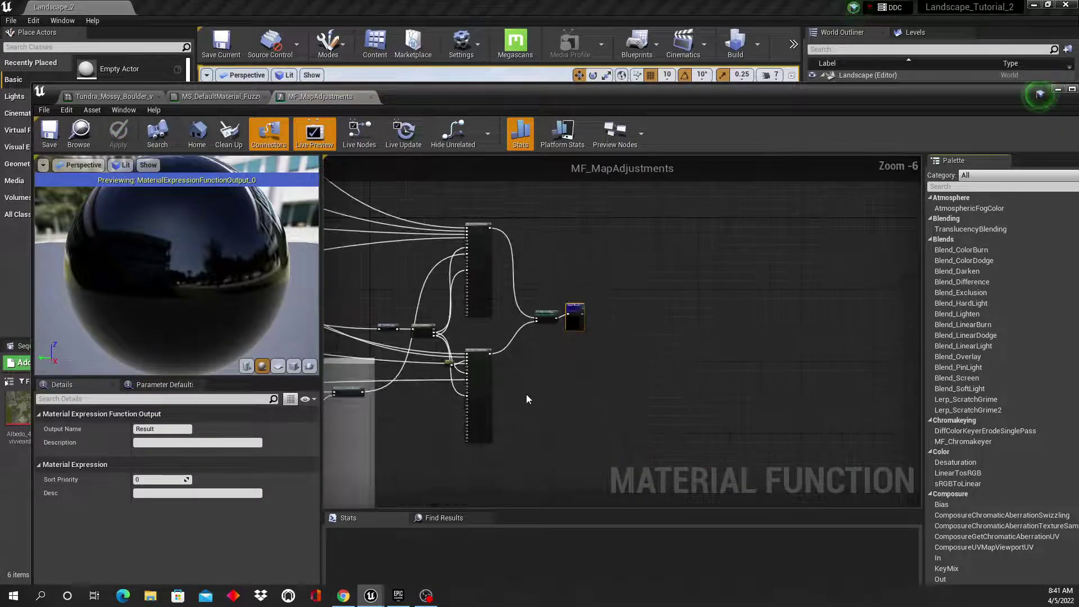
right_click_drag(510, 344, 619, 367)
scroll(605, 350, "up", 4)
scroll(587, 364, "up", 1)
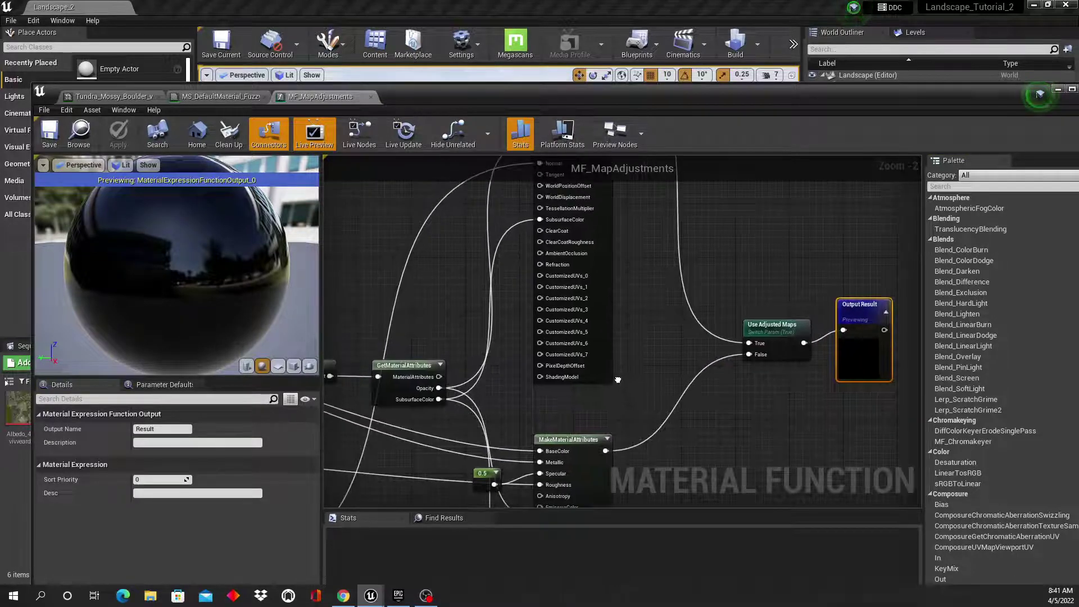
right_click_drag(620, 360, 615, 394)
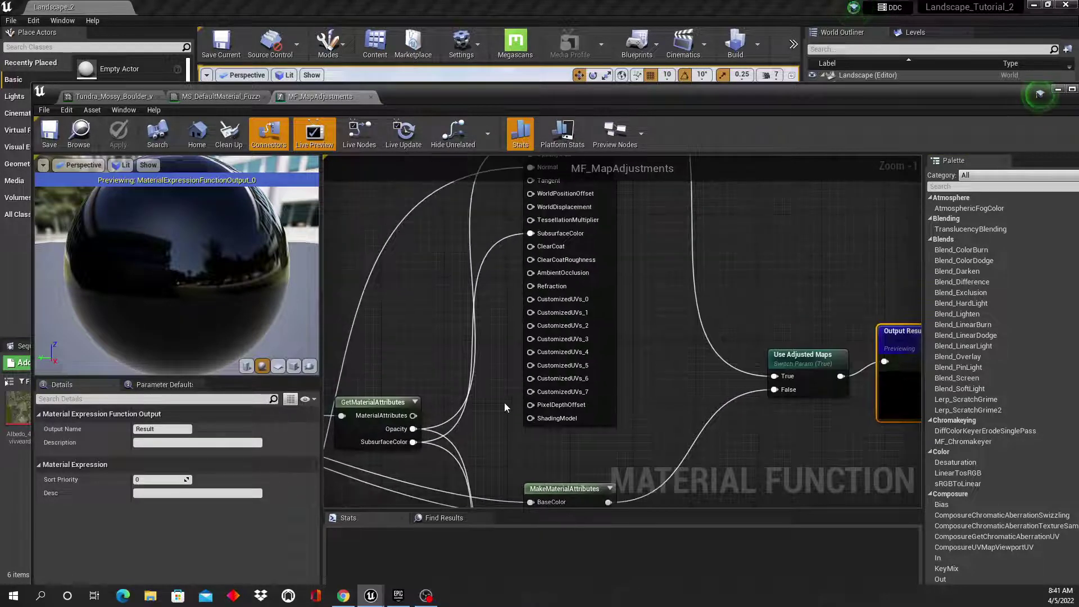
scroll(684, 368, "down", 2)
right_click_drag(684, 369, 644, 345)
scroll(629, 416, "down", 2)
scroll(656, 355, "up", 1)
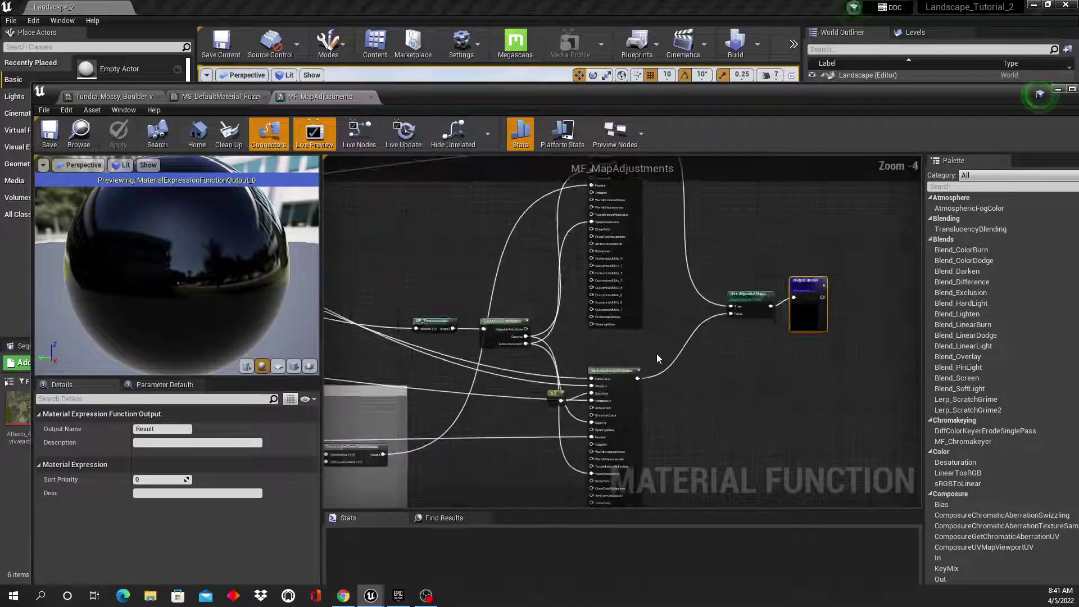
scroll(657, 353, "up", 1)
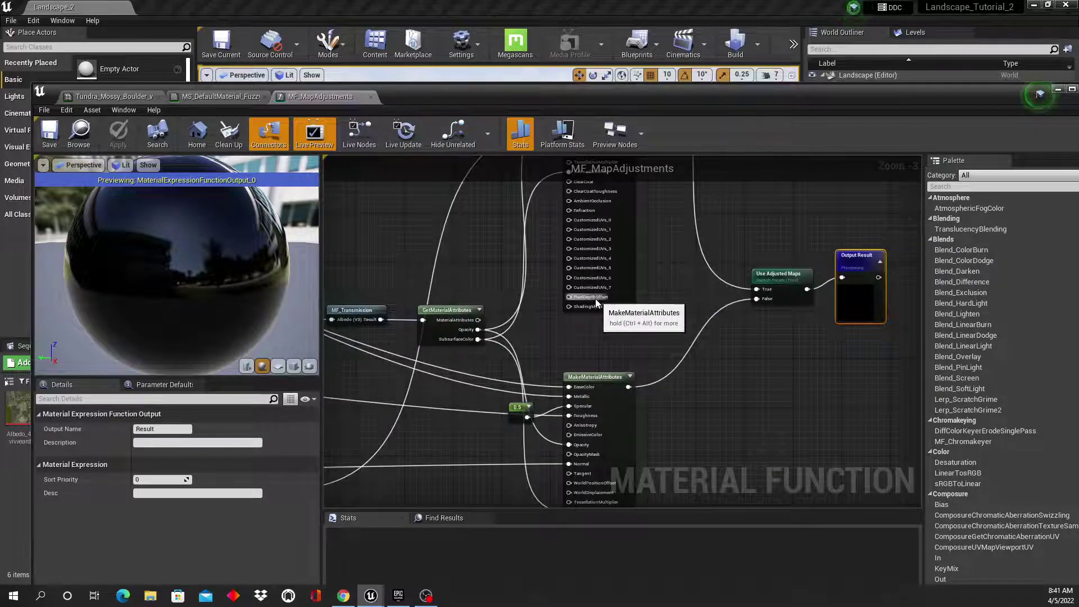
scroll(663, 325, "down", 2)
right_click_drag(687, 434, 676, 316)
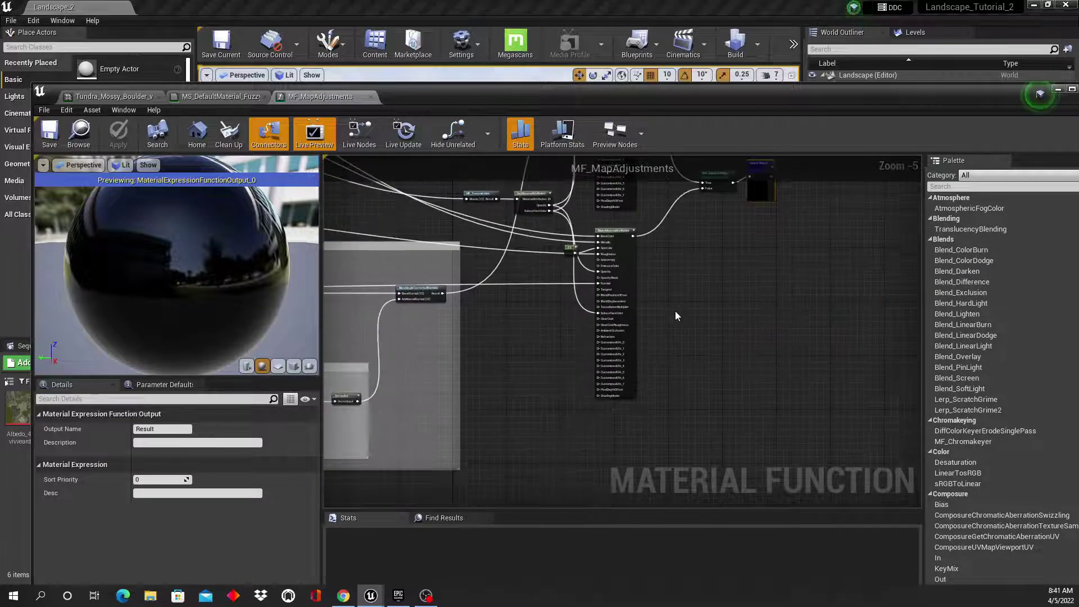
scroll(640, 424, "up", 3)
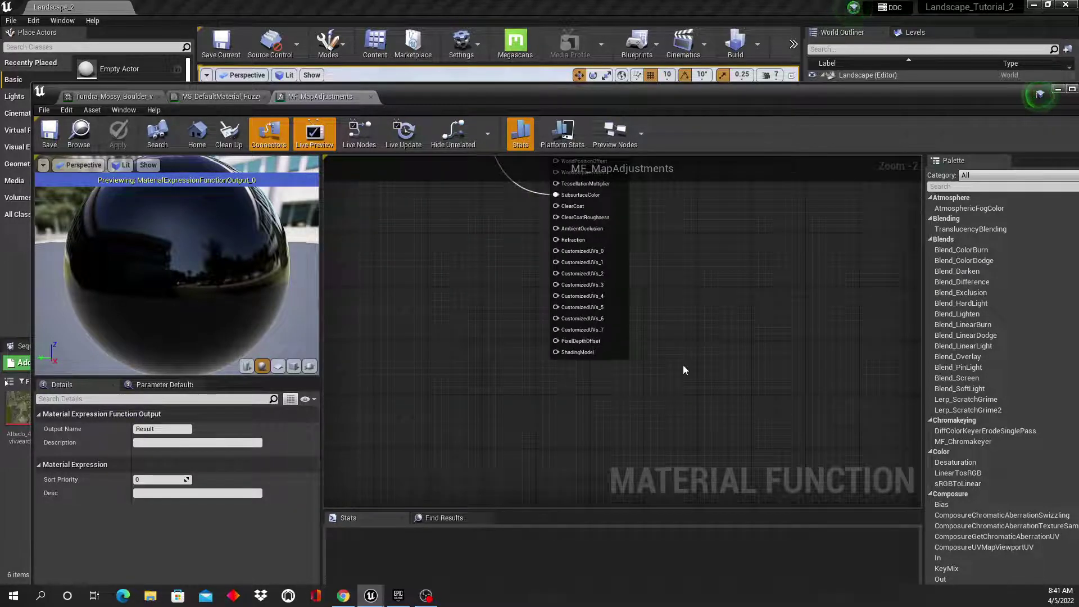
Step: Trace the wires from the adjustment groups into both MakeMaterialAttributes nodes, and close the MF_MapAdjustments function
scroll(684, 369, "down", 5)
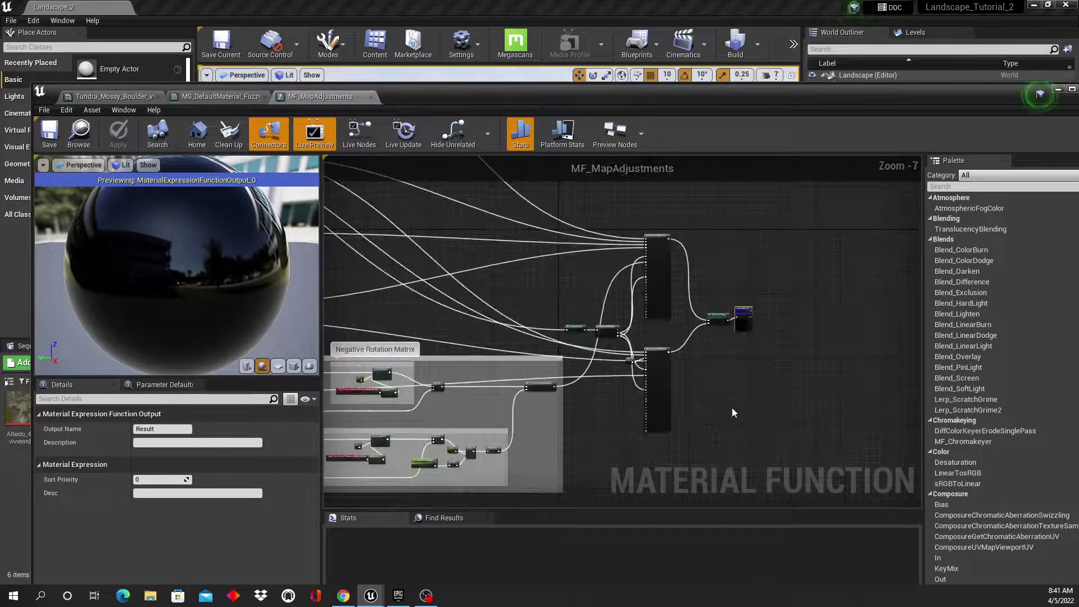
scroll(683, 410, "up", 3)
right_click_drag(684, 410, 788, 448)
scroll(759, 434, "down", 2)
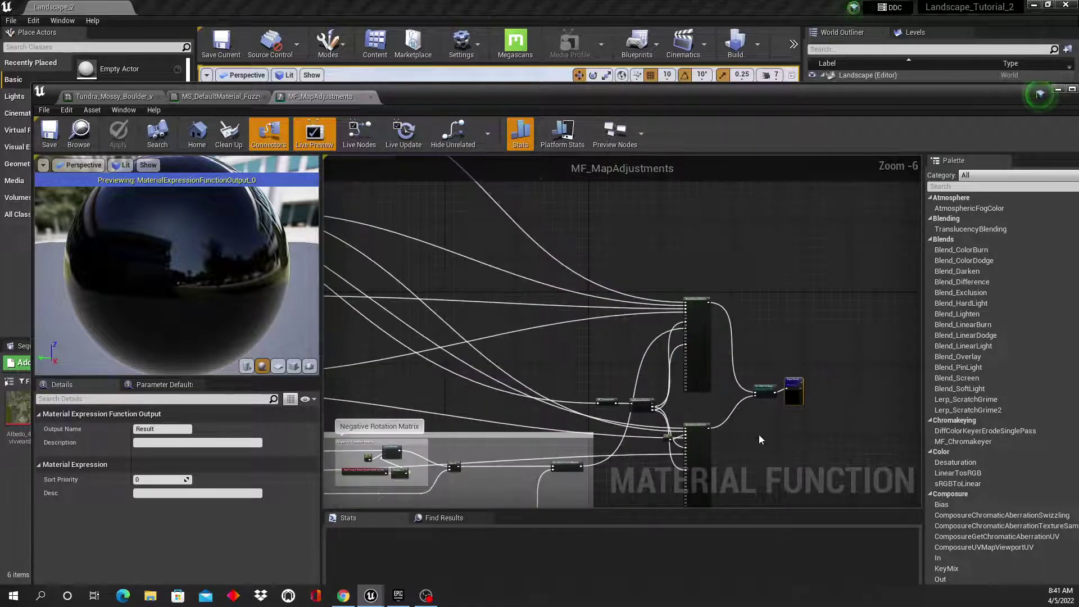
scroll(759, 434, "down", 1)
scroll(794, 394, "down", 1)
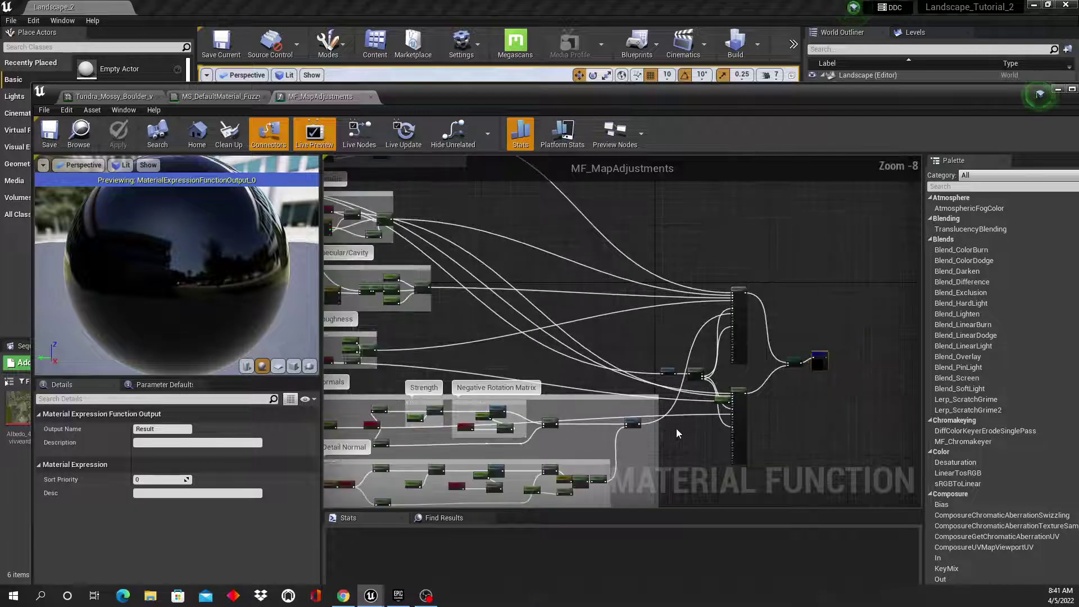
right_click_drag(681, 430, 607, 384)
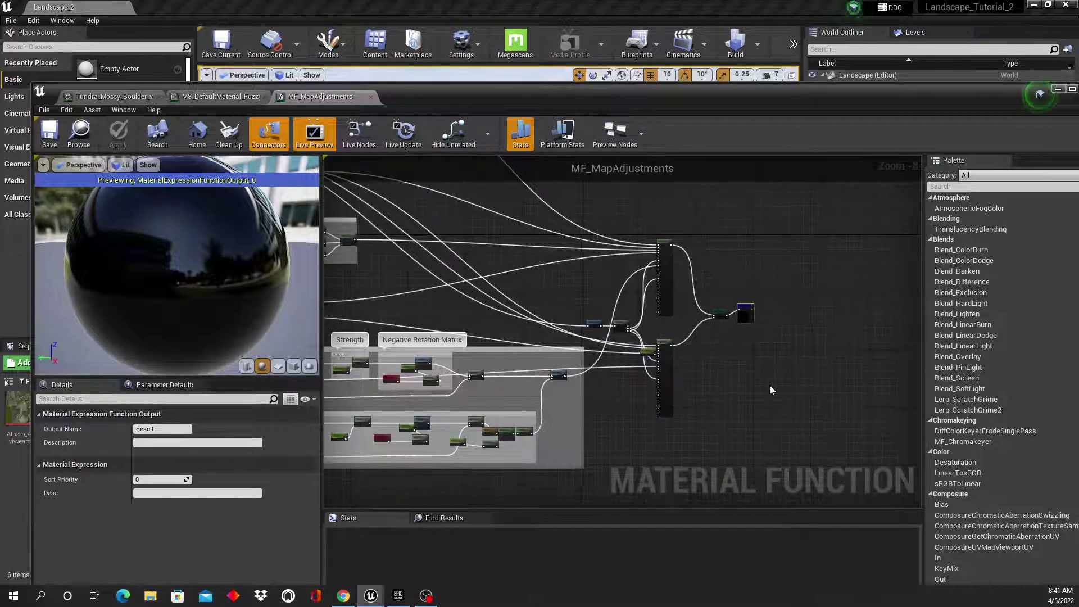
scroll(747, 378, "up", 1)
scroll(646, 385, "up", 2)
scroll(659, 381, "up", 1)
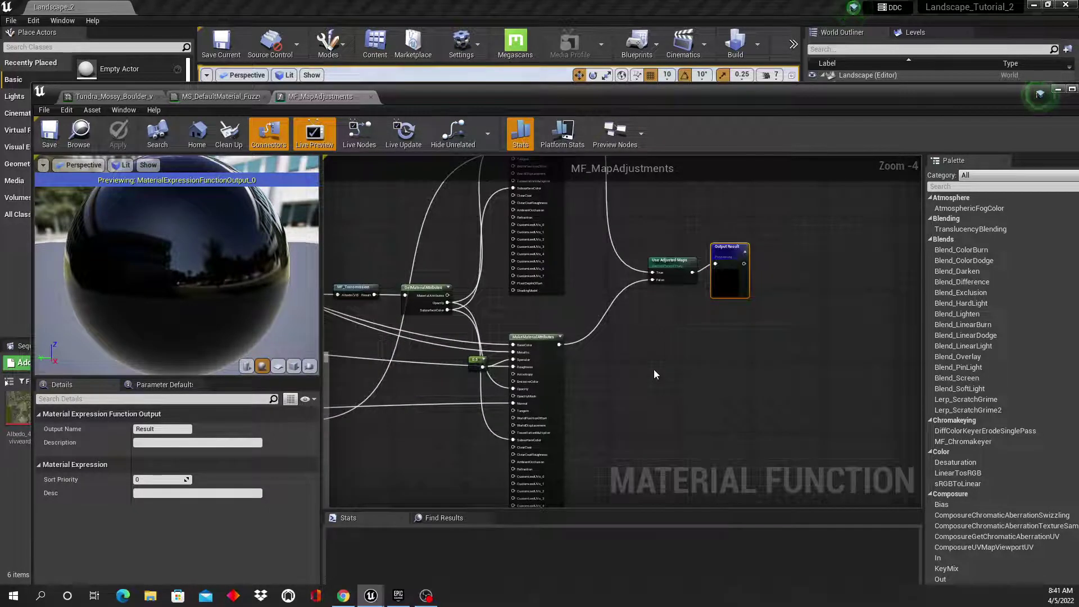
scroll(655, 374, "up", 3)
scroll(655, 374, "down", 2)
right_click_drag(655, 374, 731, 337)
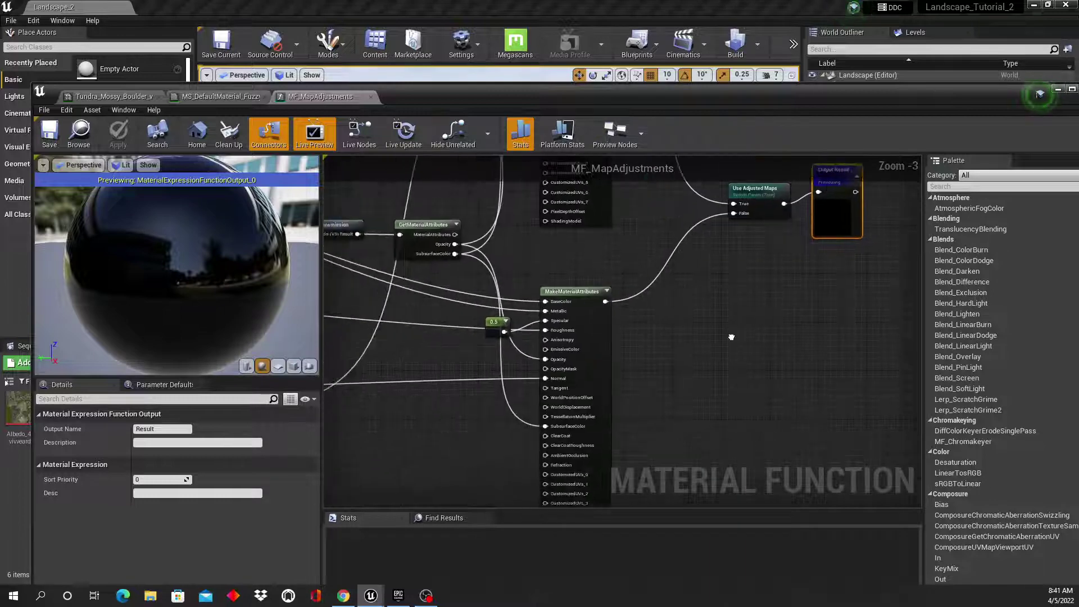
scroll(730, 339, "down", 2)
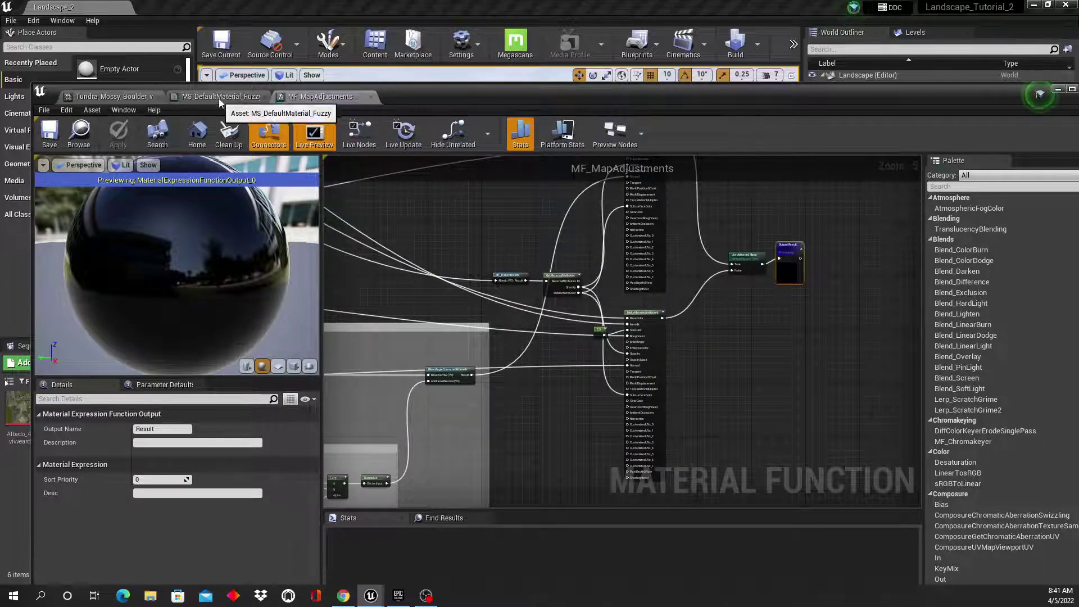
left_click(370, 96)
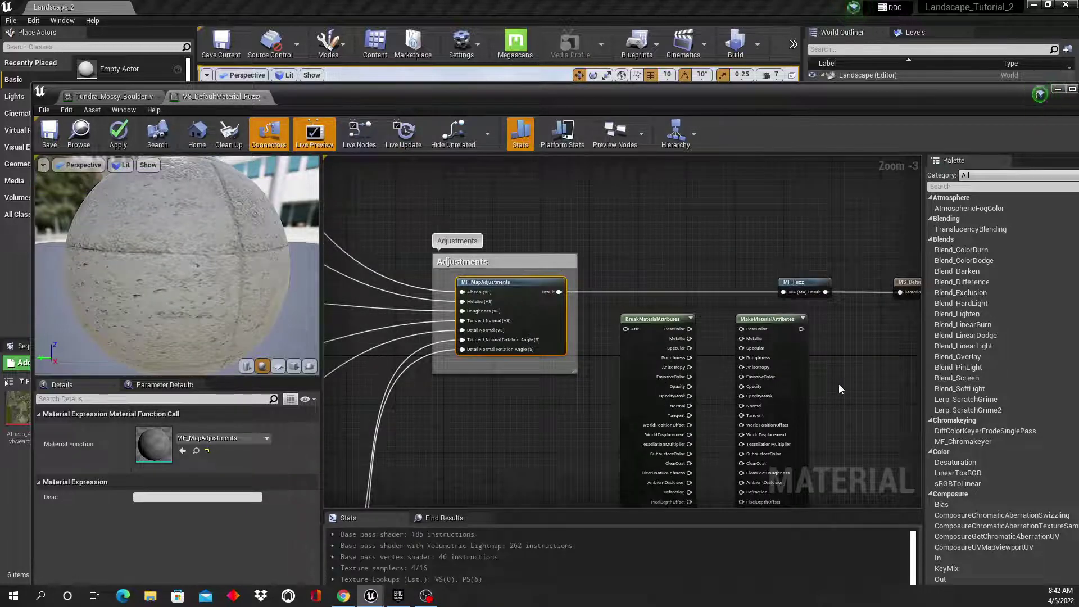
Step: Wire MF_MapAdjustments into BreakMaterialAttributes and MakeMaterialAttributes into MF_Fuzz, moving MF_Fuzz and the material output node farther along the graph
right_click_drag(891, 383, 778, 330)
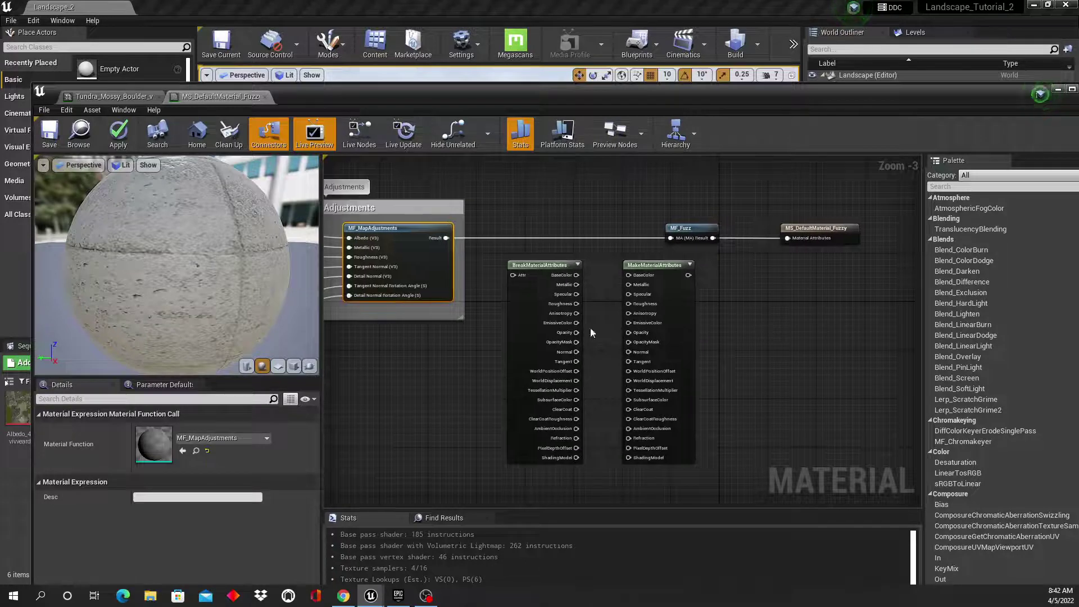
left_click_drag(446, 238, 512, 276)
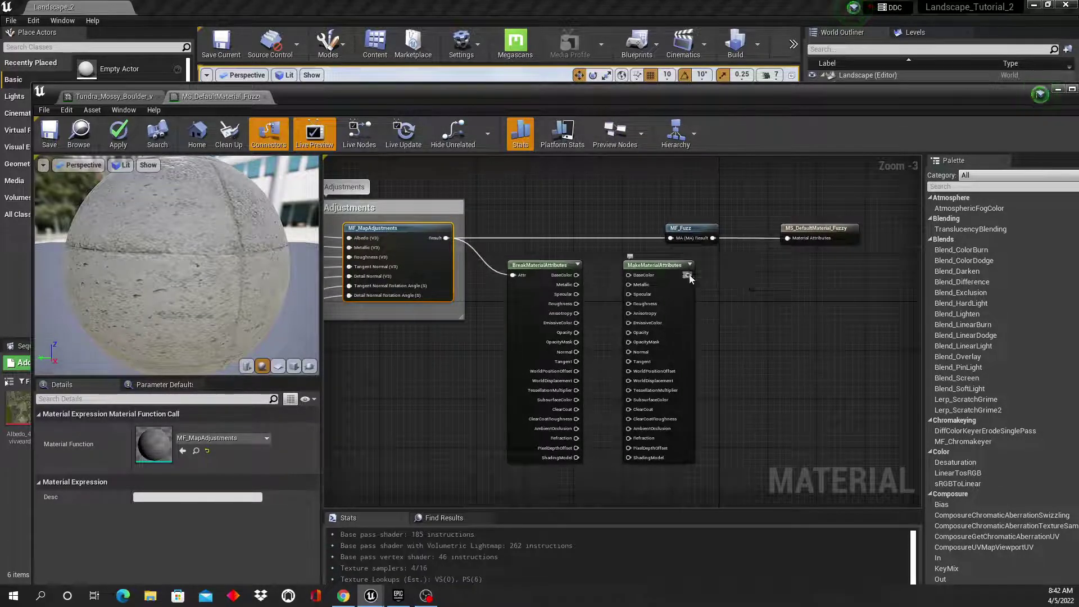
left_click_drag(689, 275, 671, 239)
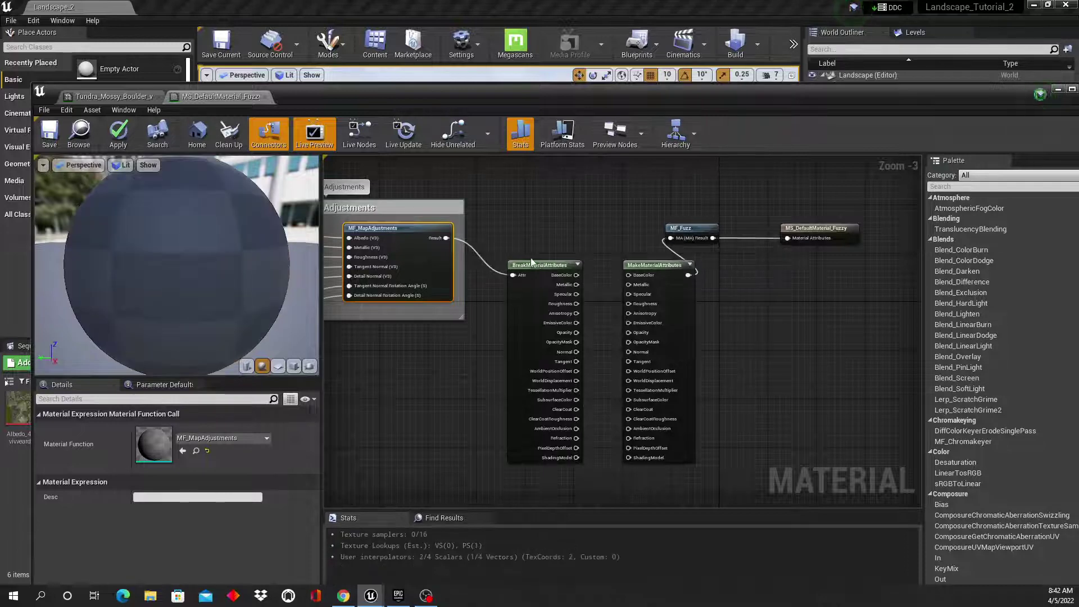
left_click_drag(561, 242, 648, 344)
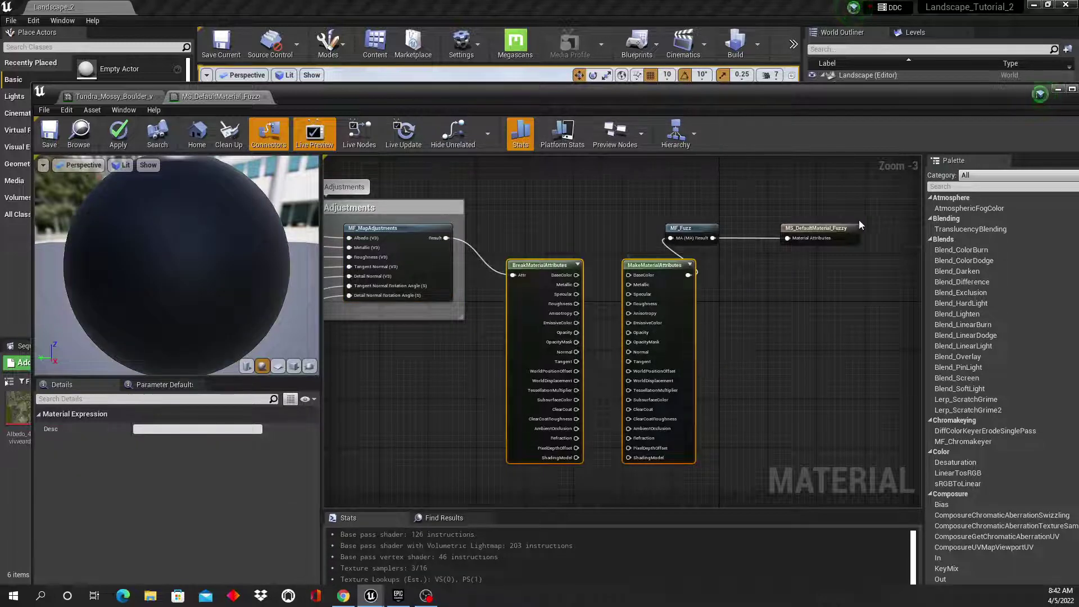
left_click_drag(859, 220, 758, 227)
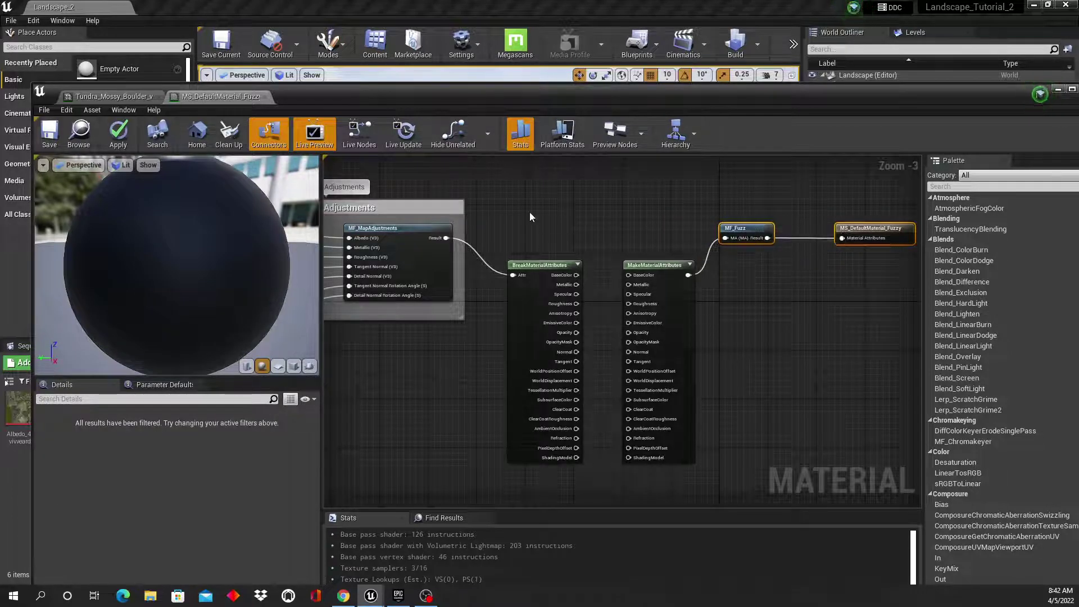
Step: Move the BreakMaterialAttributes and MakeMaterialAttributes nodes together up in line with MF_MapAdjustments and MF_Fuzz
left_click_drag(530, 217, 669, 452)
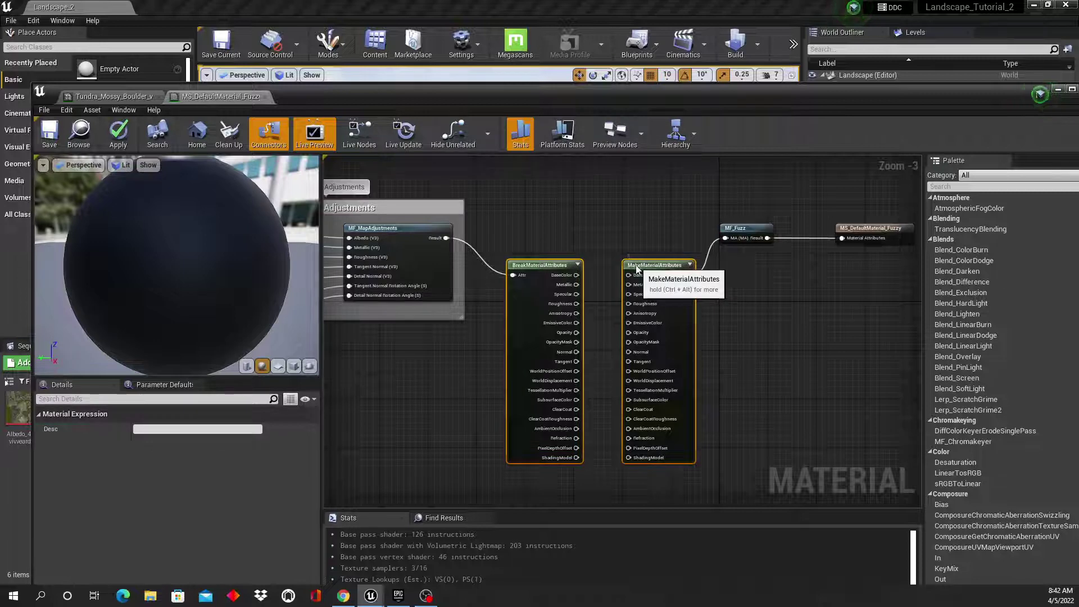
left_click_drag(637, 269, 630, 233)
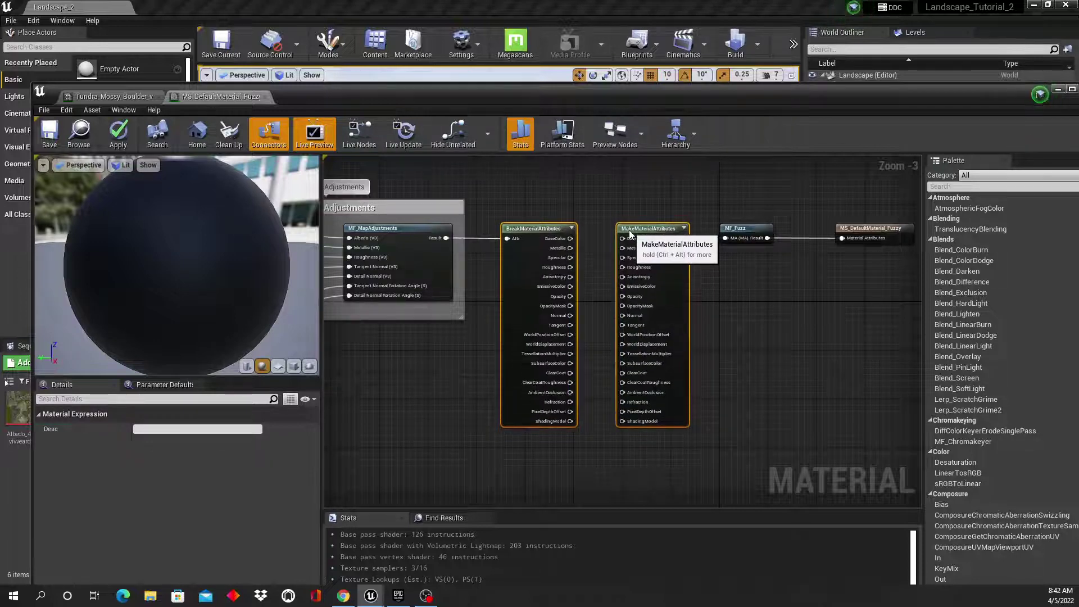
left_click(429, 390)
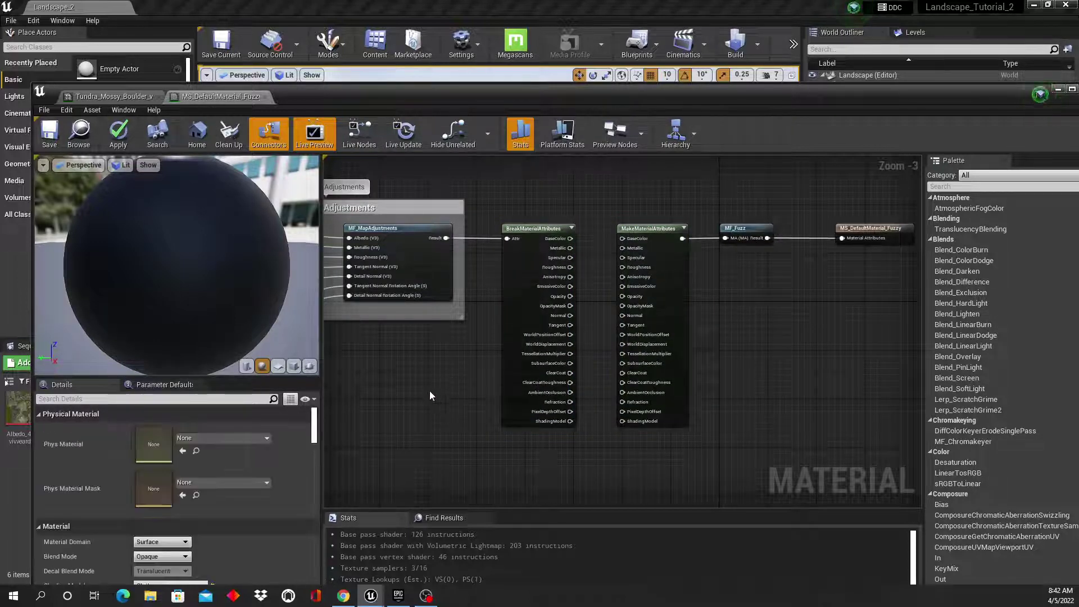
Step: Open the MF_MapAdjustments function, examine which inputs of its two MakeMaterialAttributes nodes are wired, and close the function
right_click_drag(429, 390, 535, 406)
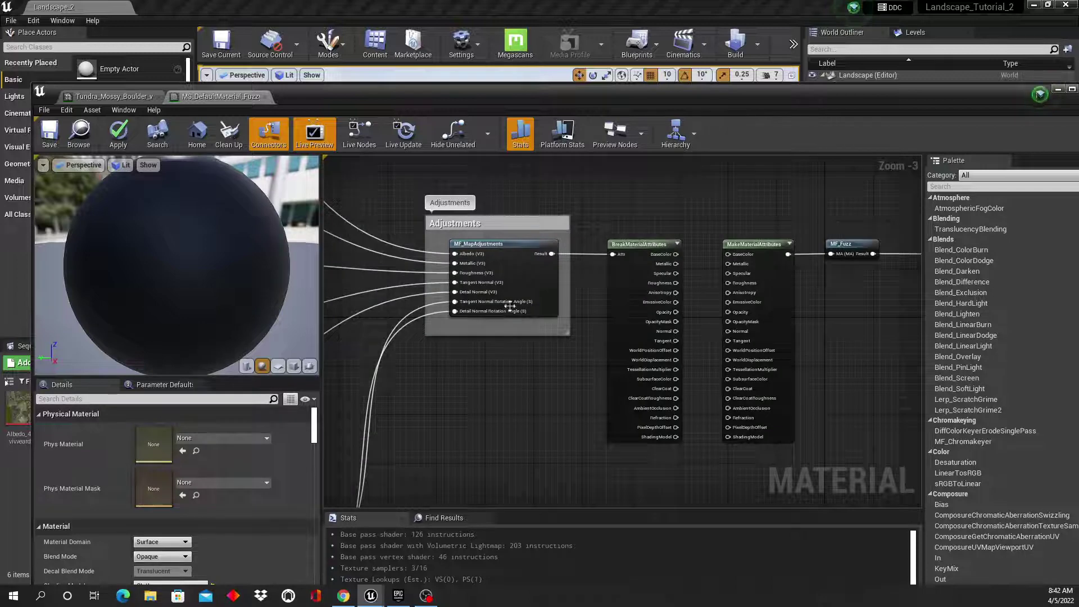
left_click(501, 243)
double_click(501, 243)
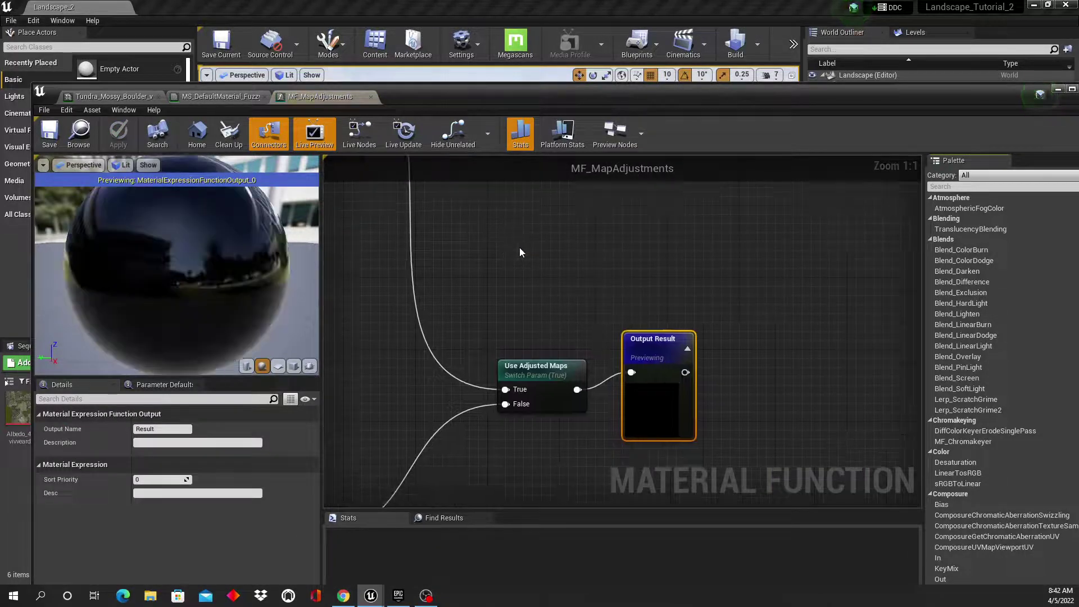
right_click_drag(432, 345, 680, 439)
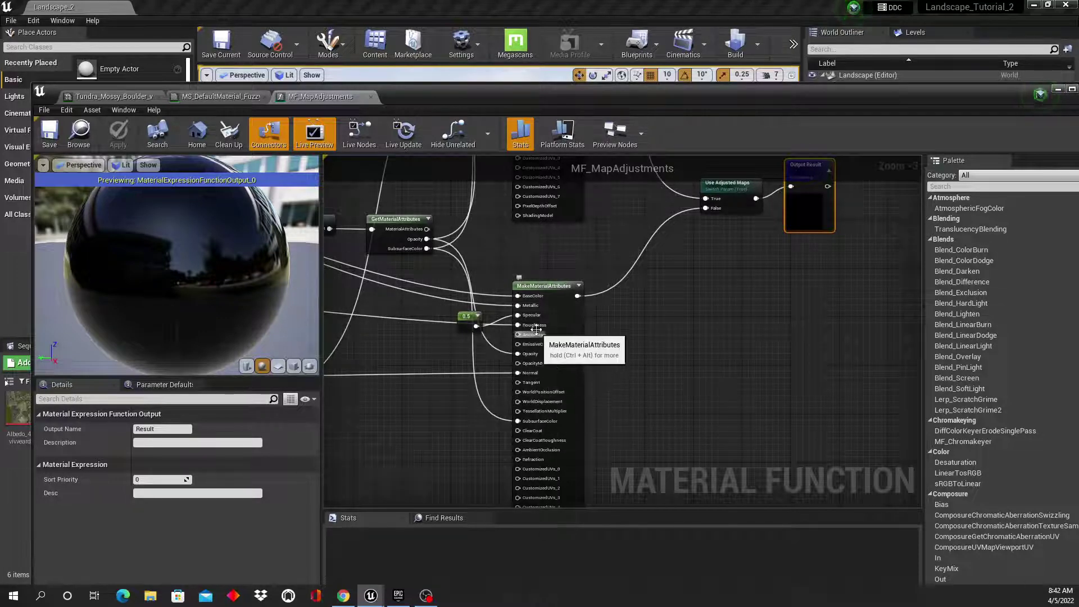
right_click_drag(693, 333, 691, 420)
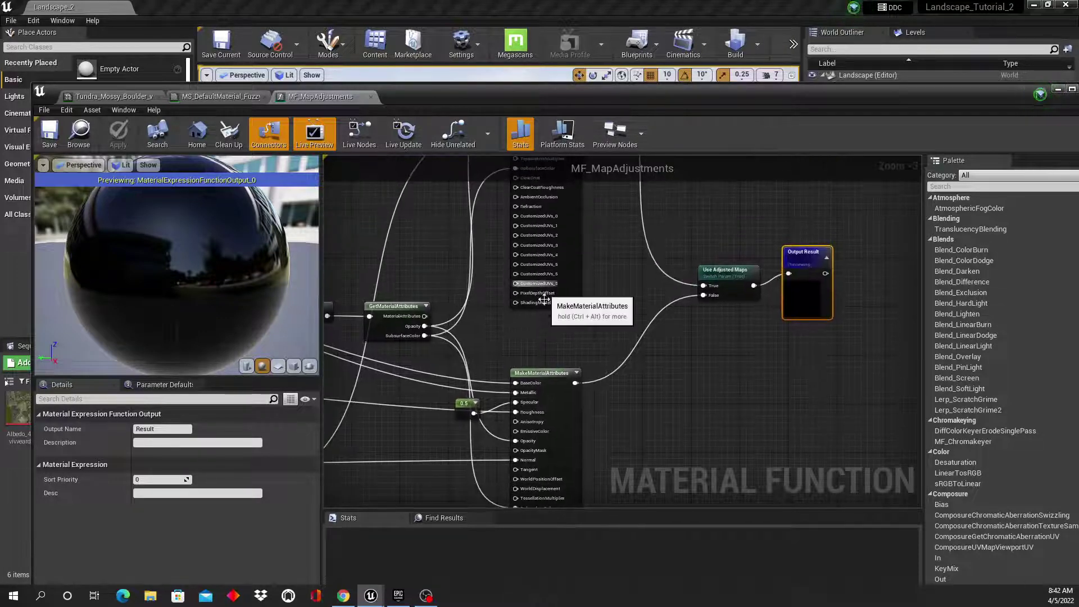
right_click_drag(620, 271, 609, 392)
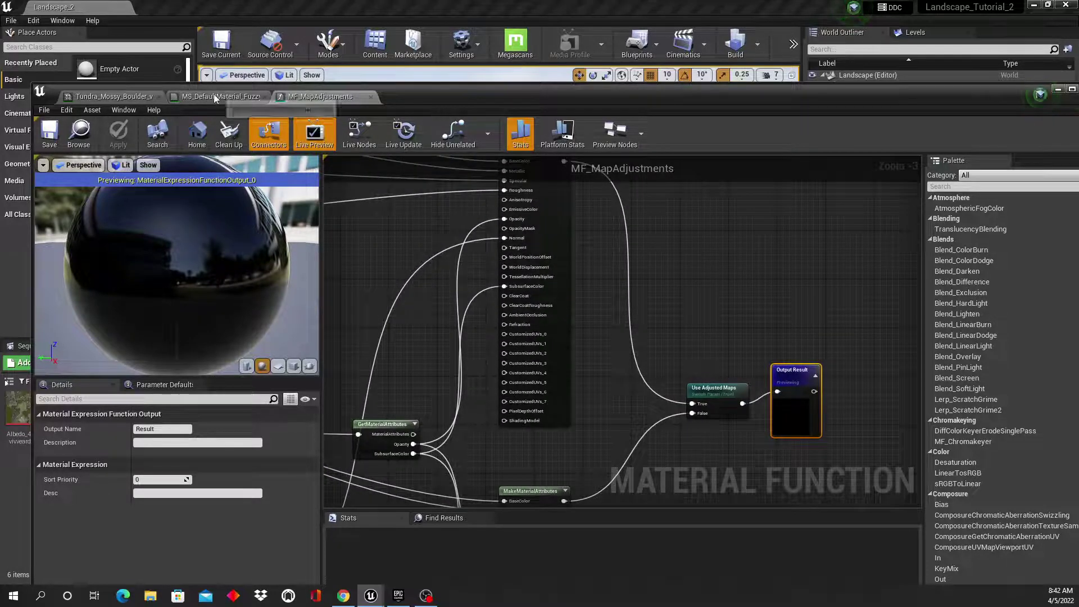
left_click(372, 98)
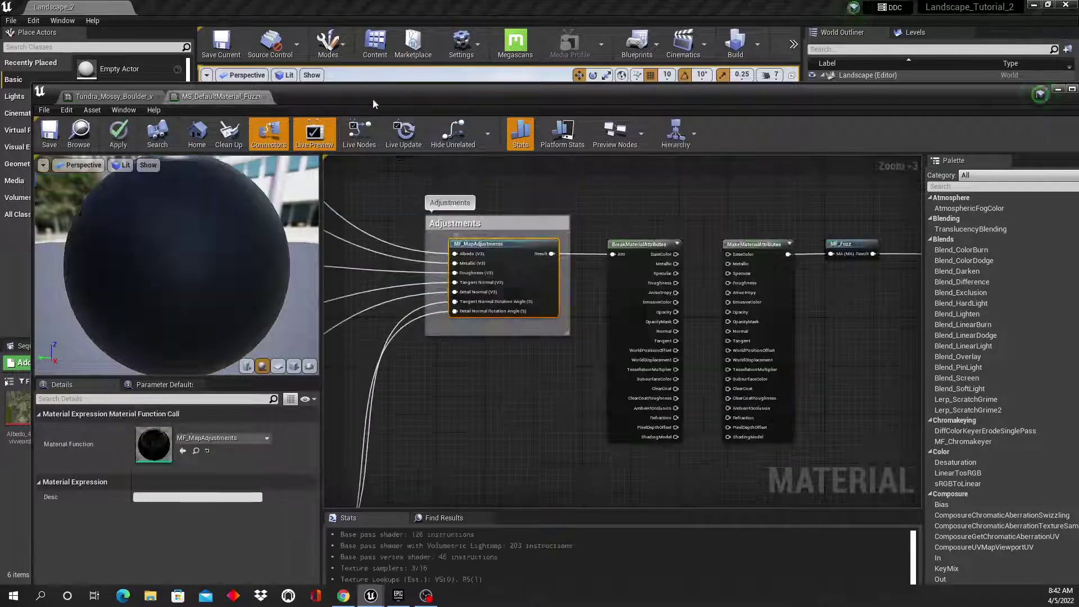
Step: Wire BaseColor, Metallic, Specular and Roughness from the BreakMaterialAttributes node to the matching MakeMaterialAttributes inputs
right_click_drag(696, 302, 563, 300)
scroll(614, 289, "up", 2)
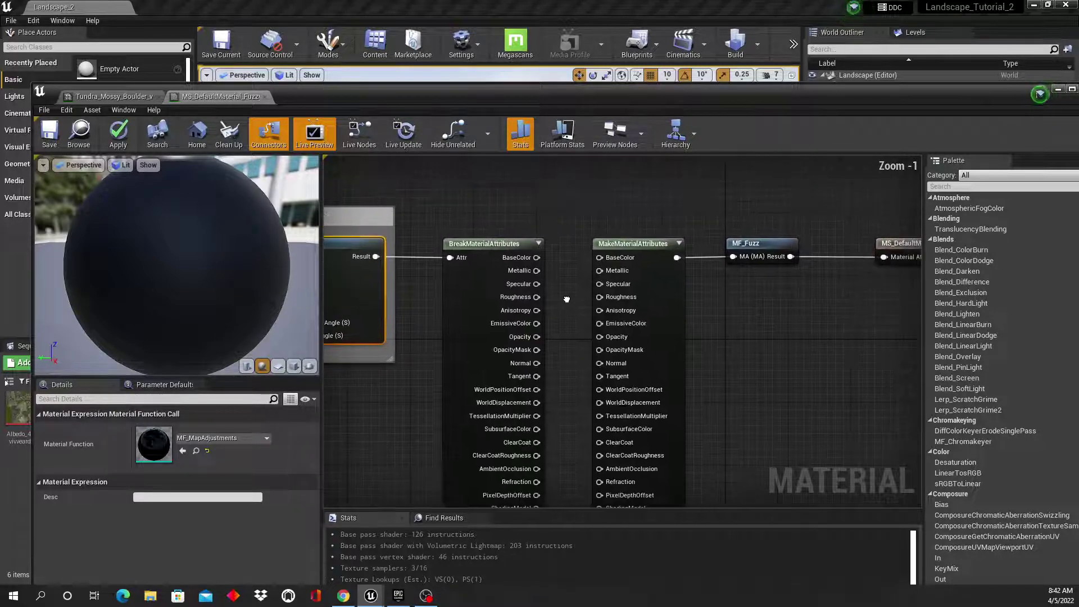
left_click_drag(537, 257, 600, 259)
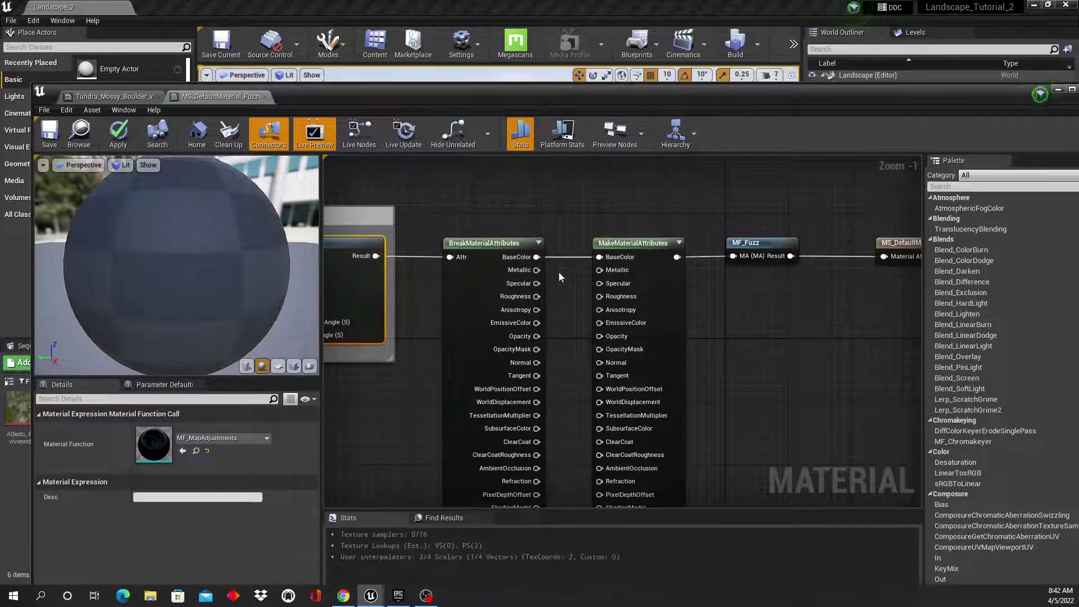
left_click_drag(538, 270, 600, 270)
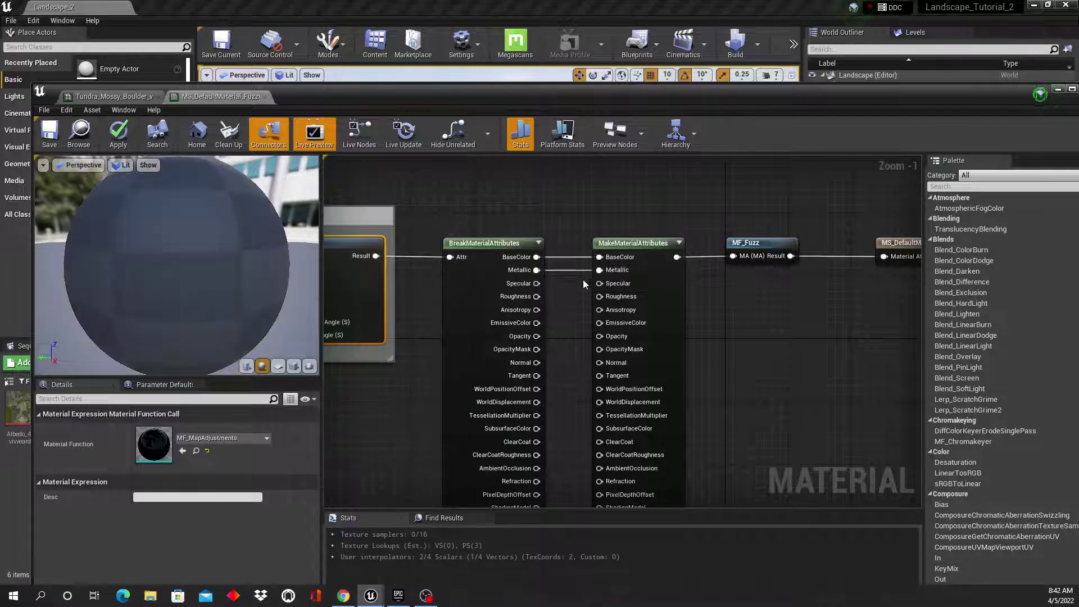
left_click_drag(537, 283, 599, 283)
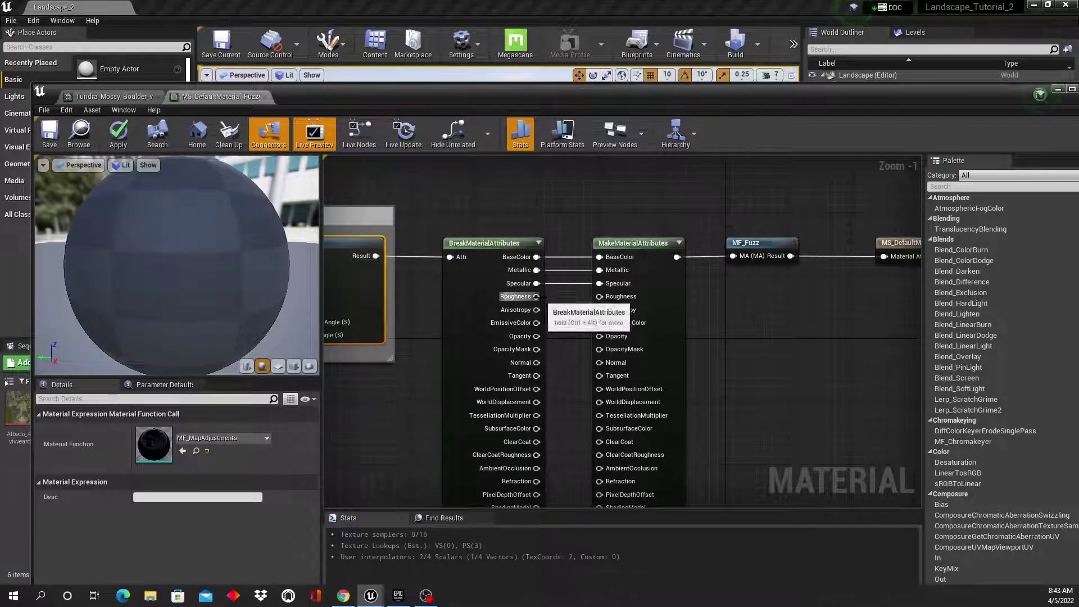
left_click_drag(537, 296, 600, 297)
Step: Wire Opacity, Normal and SubsurfaceColor from the BreakMaterialAttributes node to the matching MakeMaterialAttributes inputs
right_click_drag(573, 337, 574, 308)
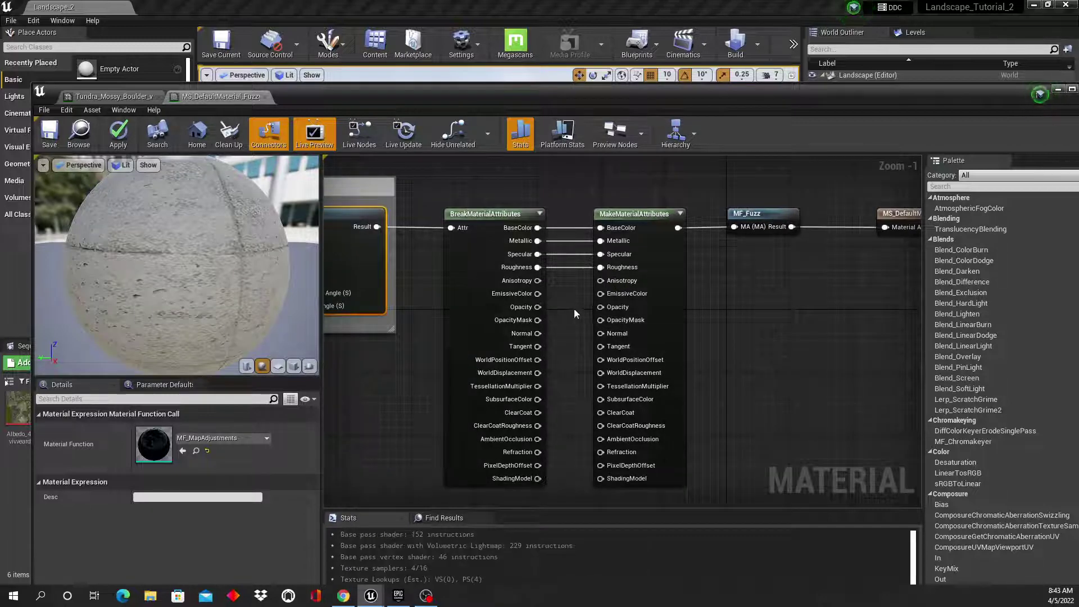
left_click_drag(538, 307, 600, 306)
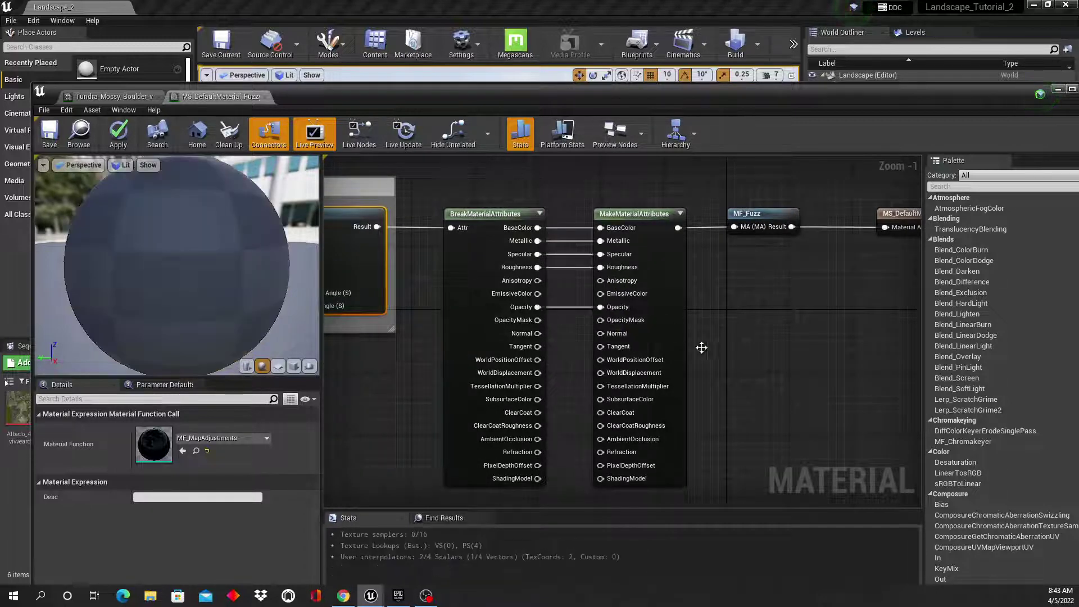
right_click_drag(791, 390, 790, 360)
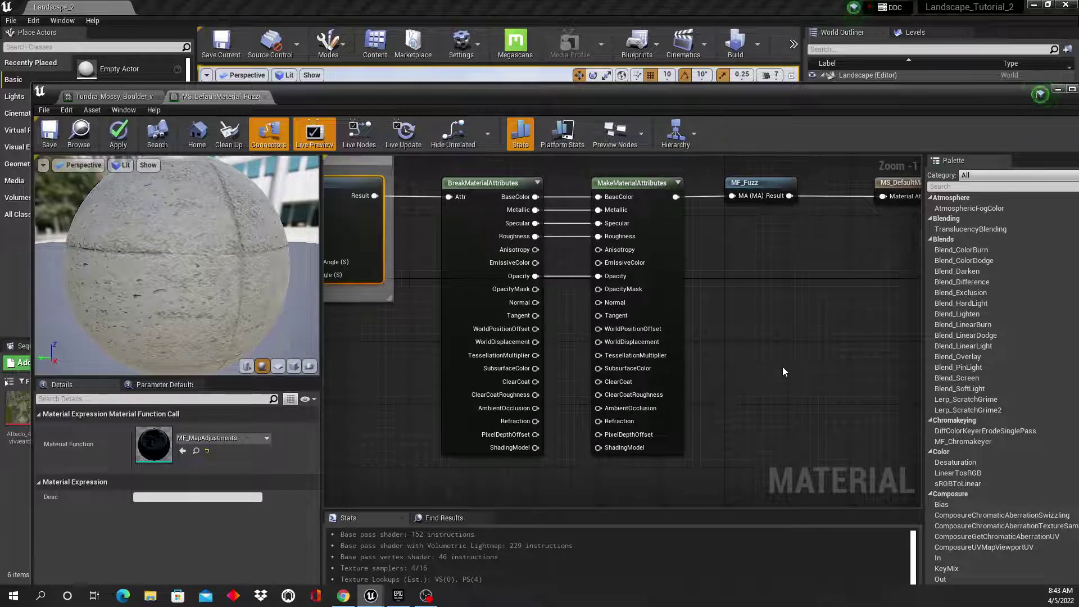
left_click_drag(535, 302, 598, 302)
right_click_drag(778, 390, 780, 341)
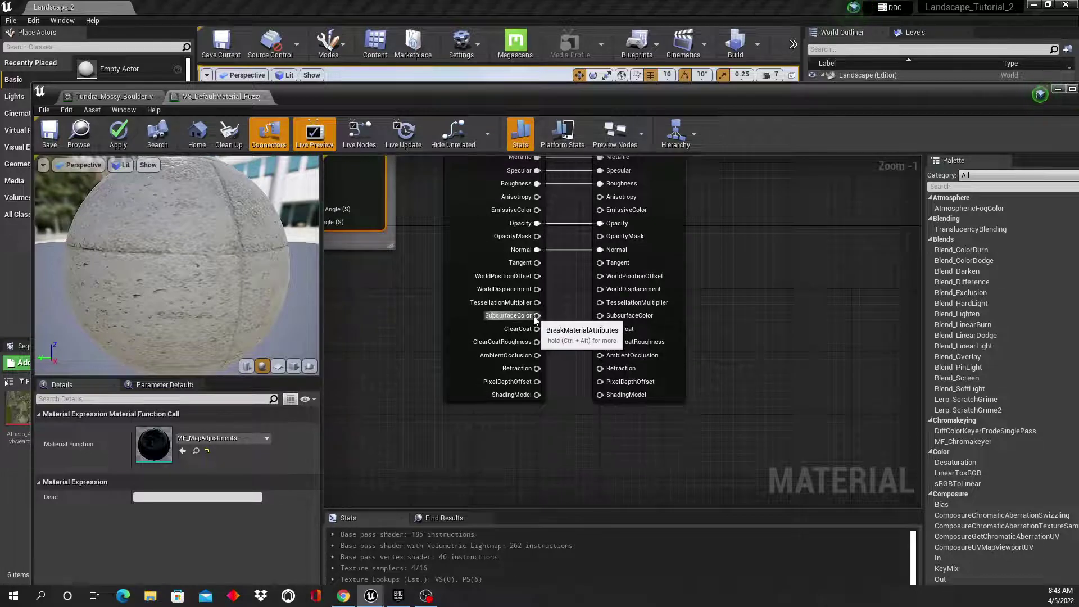
left_click_drag(535, 316, 600, 315)
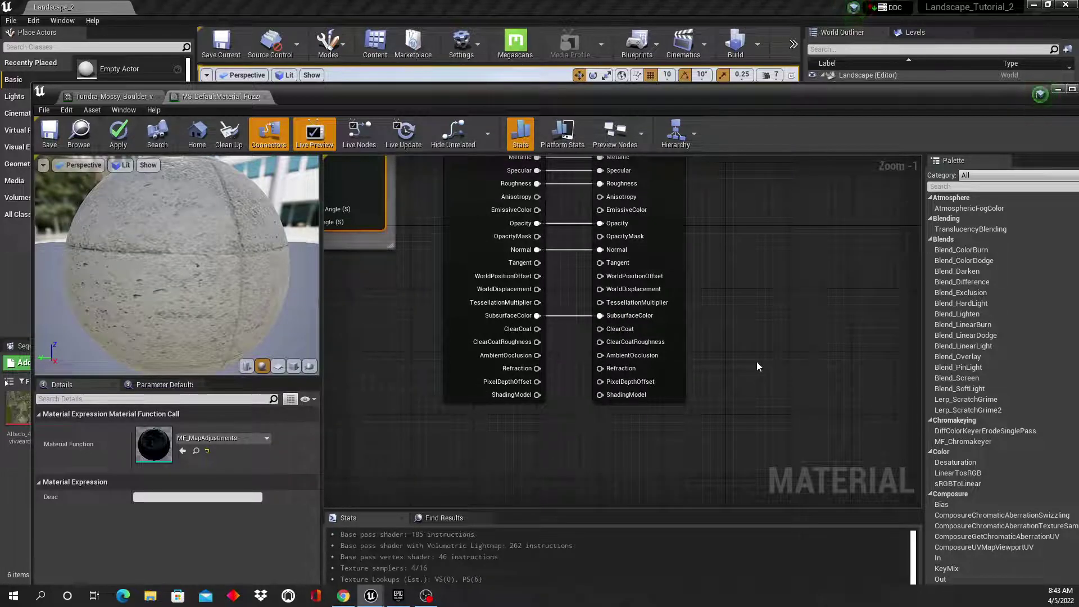
Step: Apply the material changes, move the material editor aside to check the boulder in the level, and bring the editor back into view
scroll(757, 363, "down", 3)
right_click_drag(757, 362, 695, 351)
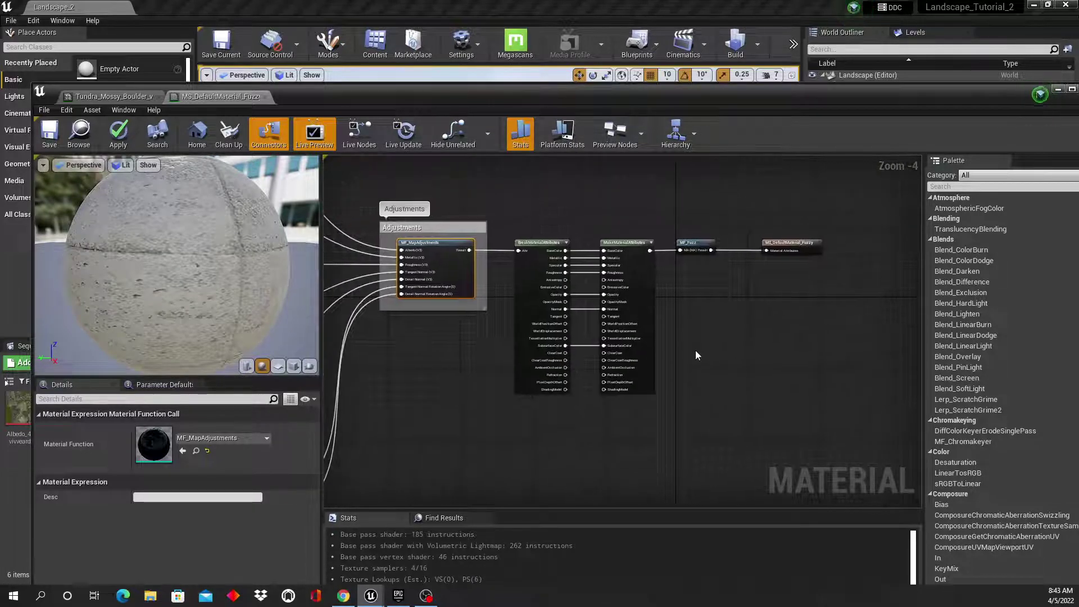
left_click(110, 155)
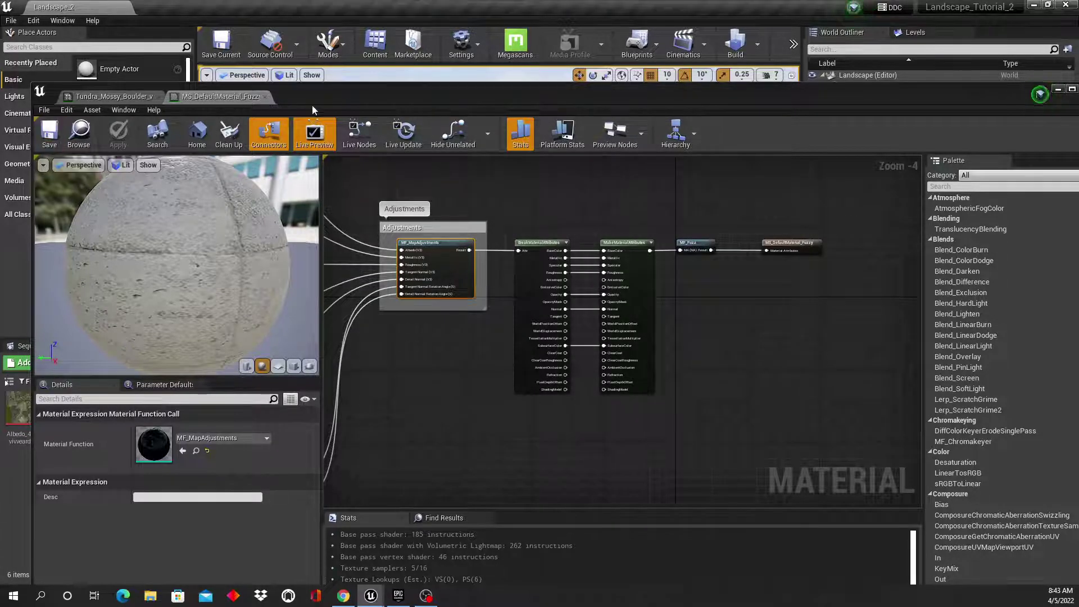
left_click_drag(352, 99, 525, 349)
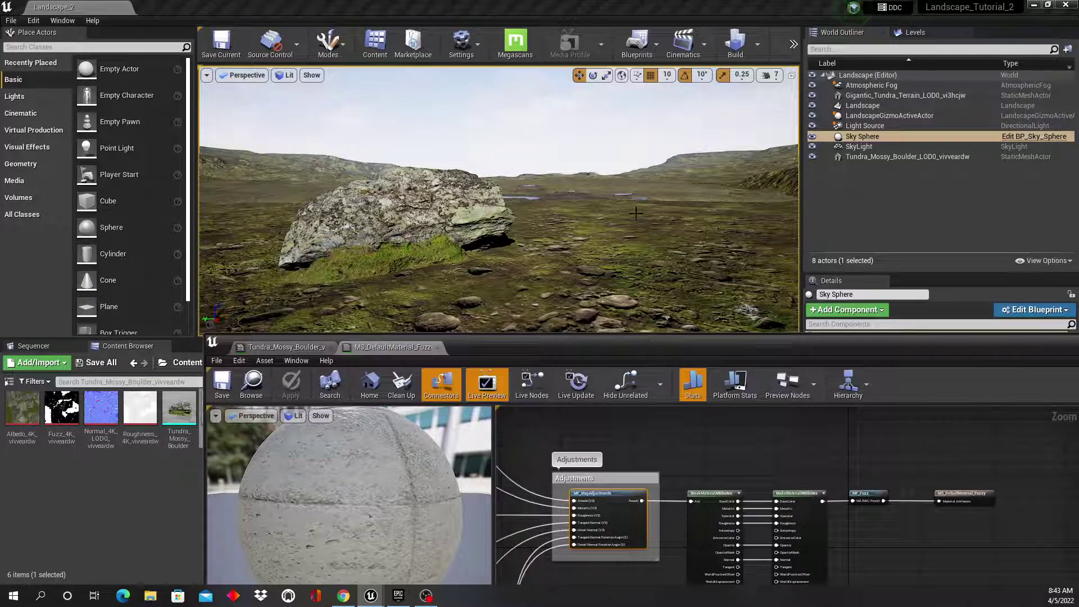
left_click_drag(727, 352, 605, 141)
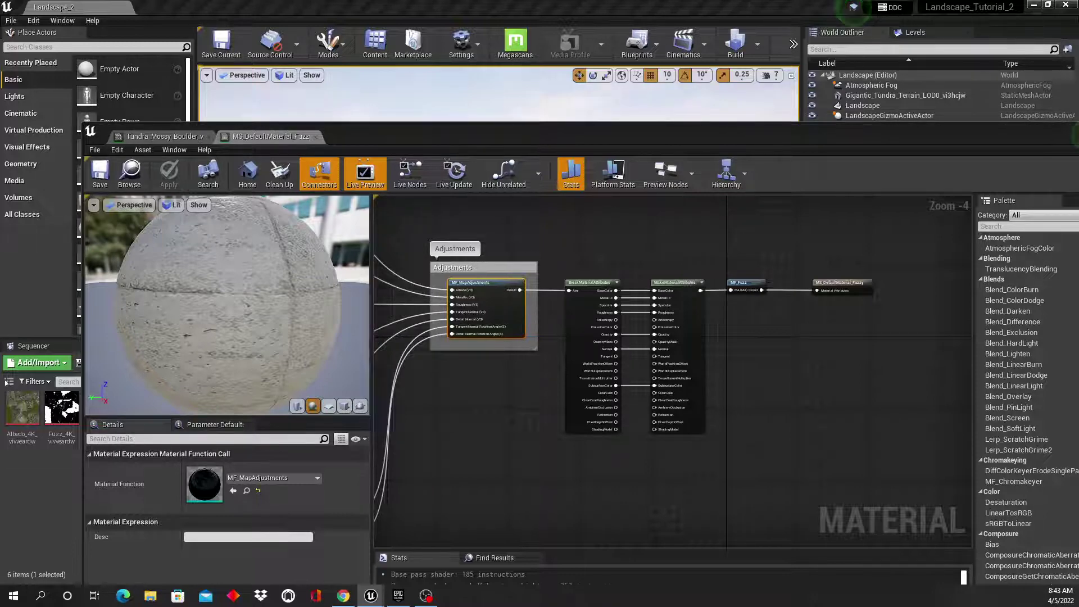
left_click_drag(573, 135, 434, 49)
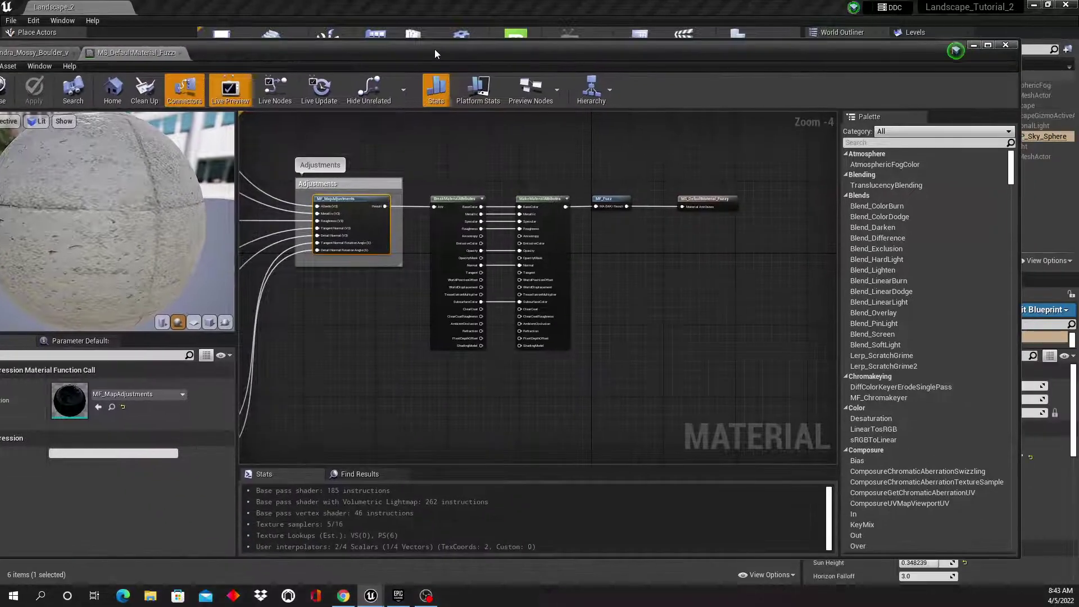
Step: Add a DitherTemporalAA node to the material graph and place it below the BreakMaterialAttributes node
right_click(604, 328)
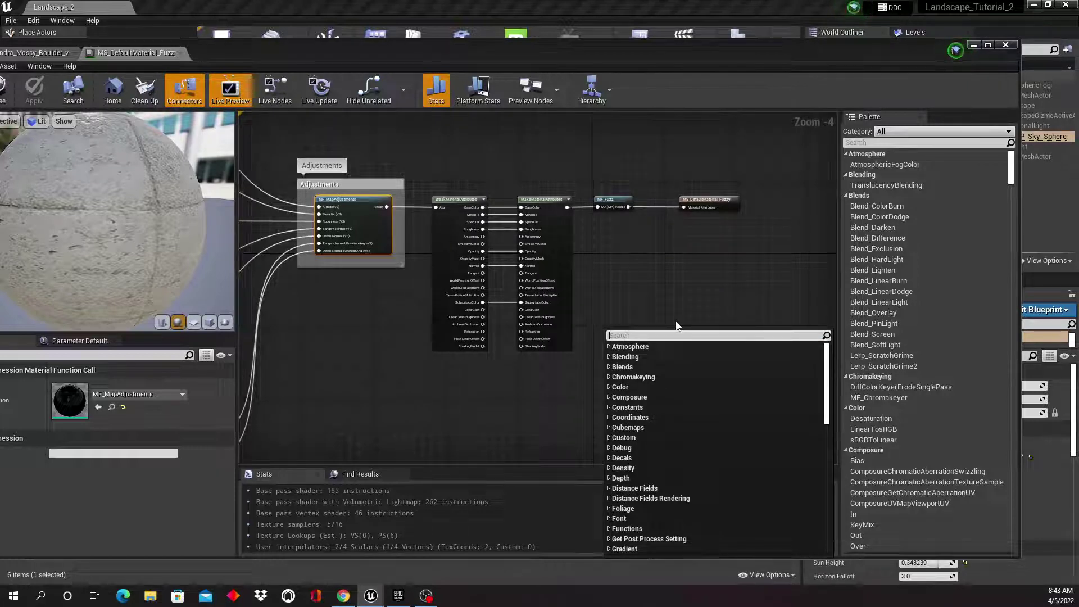
type("Duther")
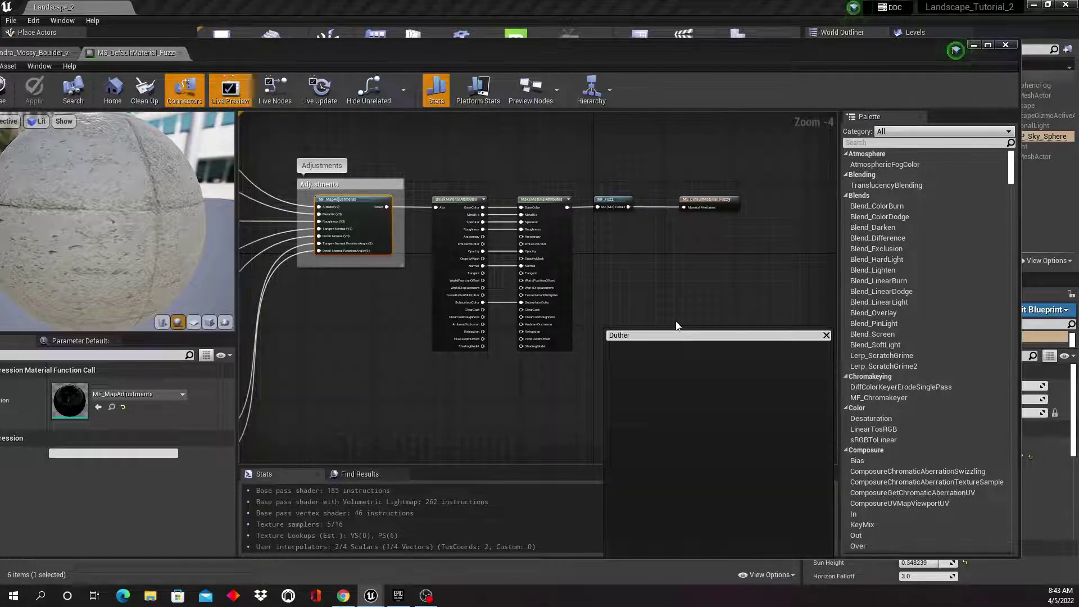
key("BackSpace")
key("BackSpace")
key("BackSpace")
key("BackSpace")
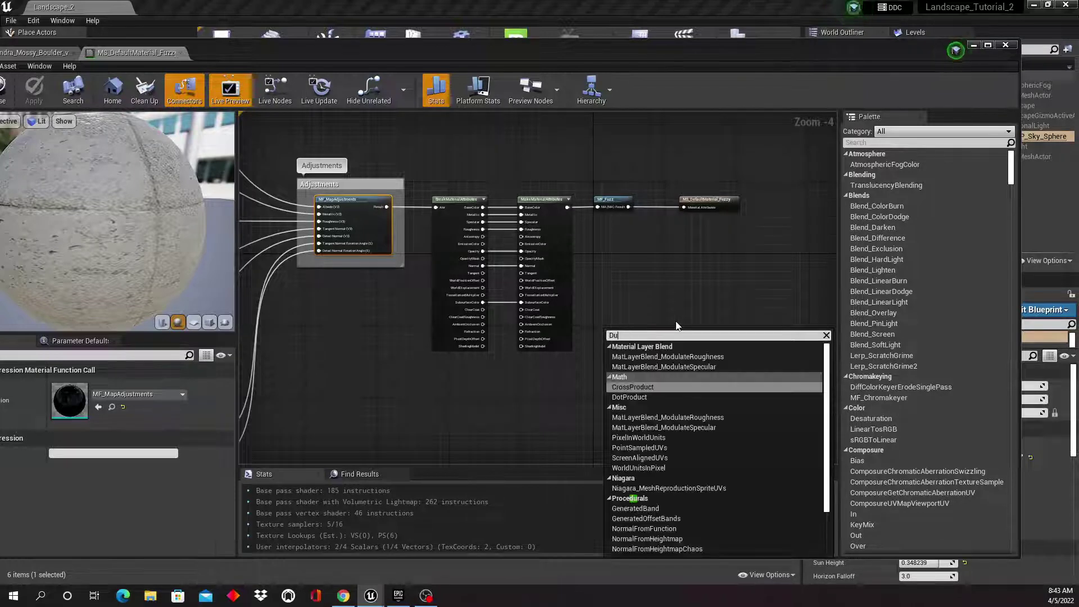
type("ither")
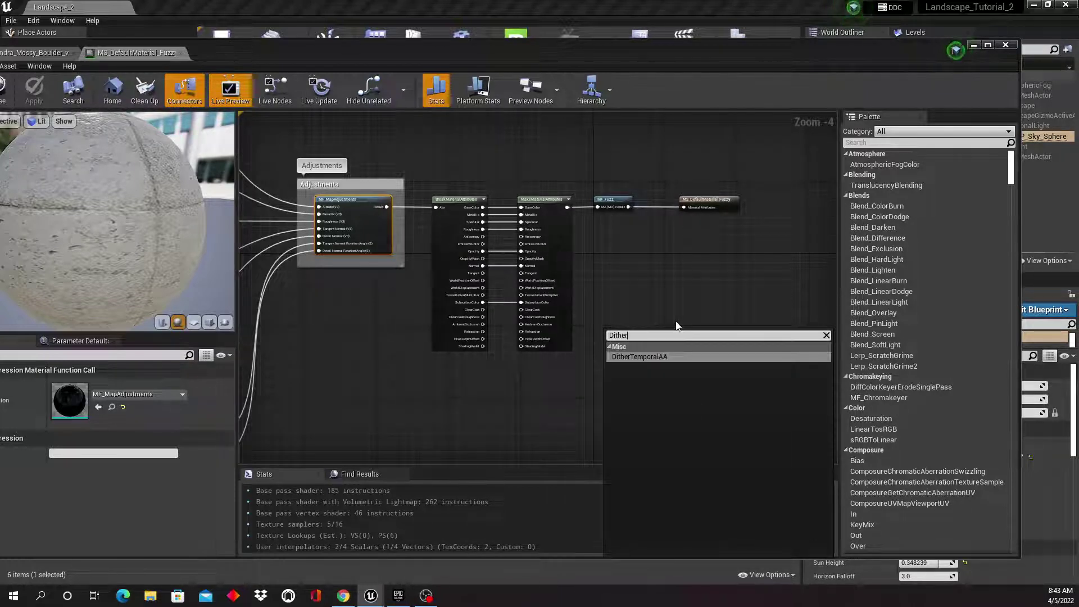
left_click(664, 361)
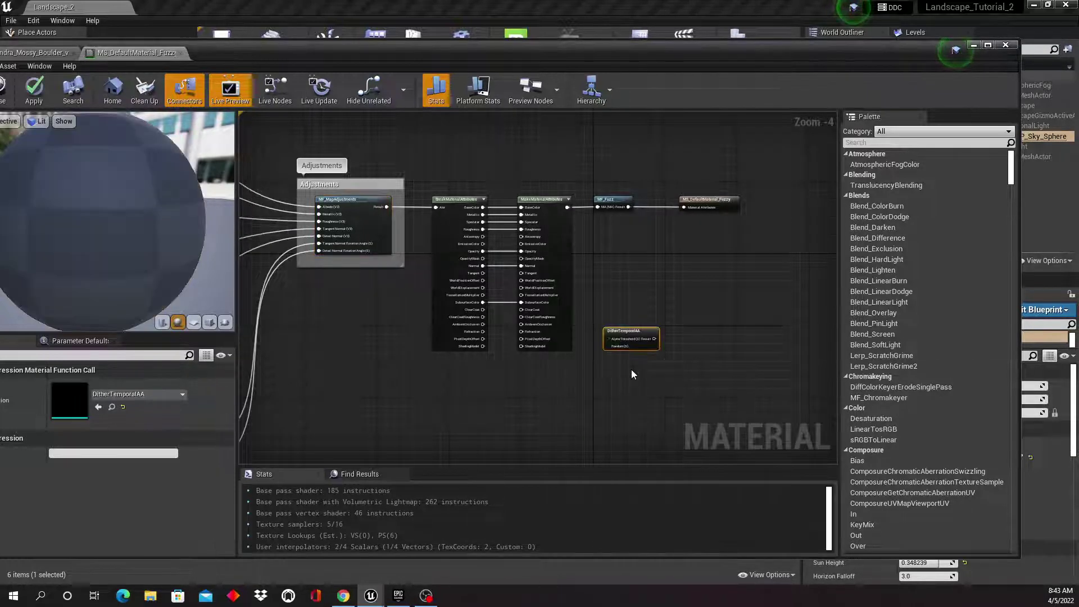
left_click_drag(632, 370, 412, 376)
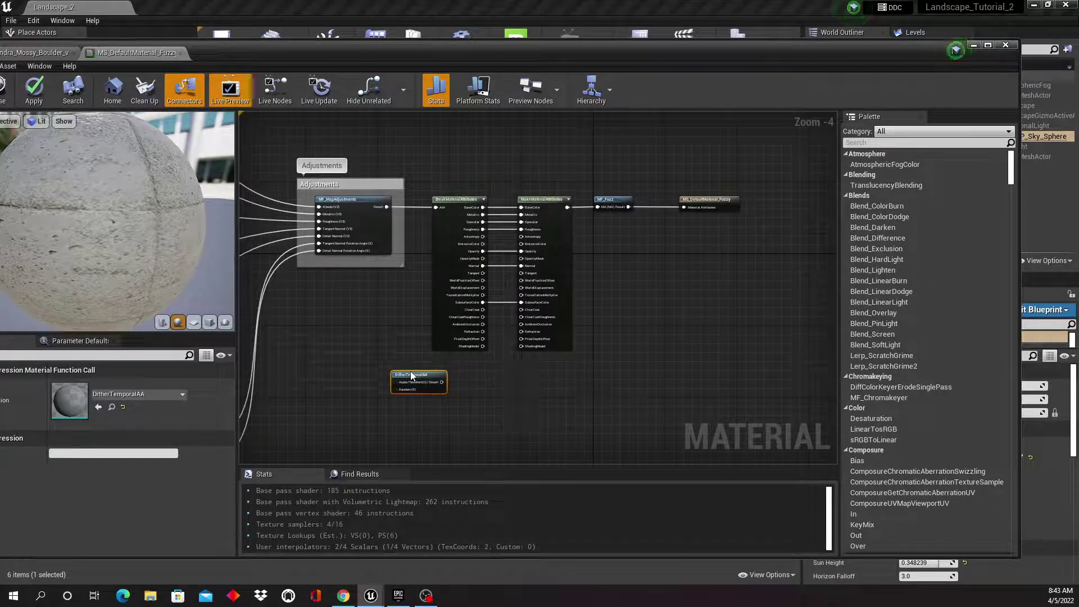
Step: Add a Multiply node beside the DitherTemporalAA node, below the MakeMaterialAttributes node
right_click(480, 388)
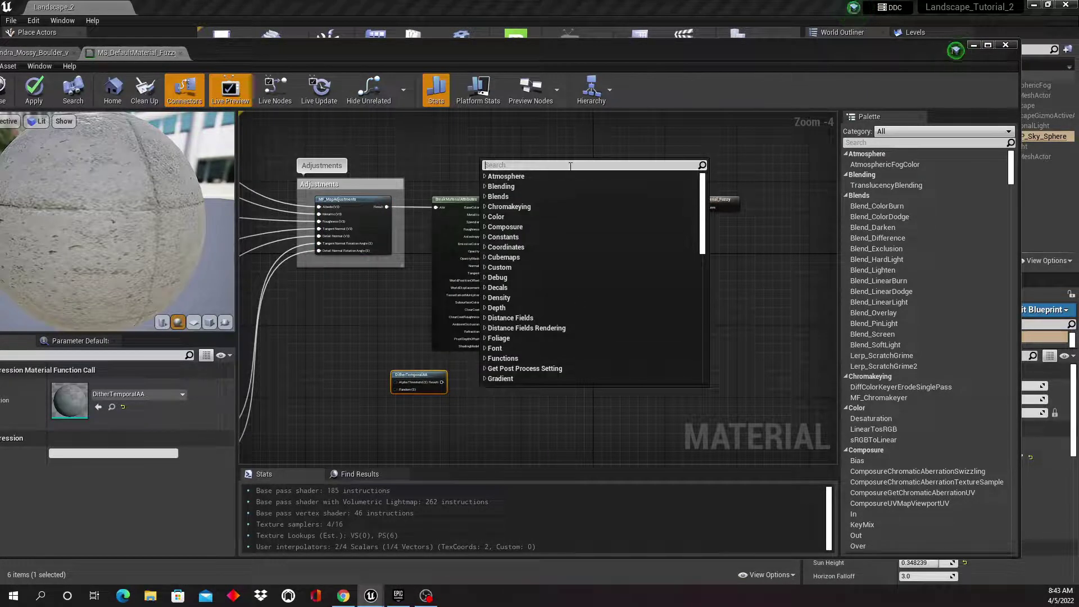
type("multiply")
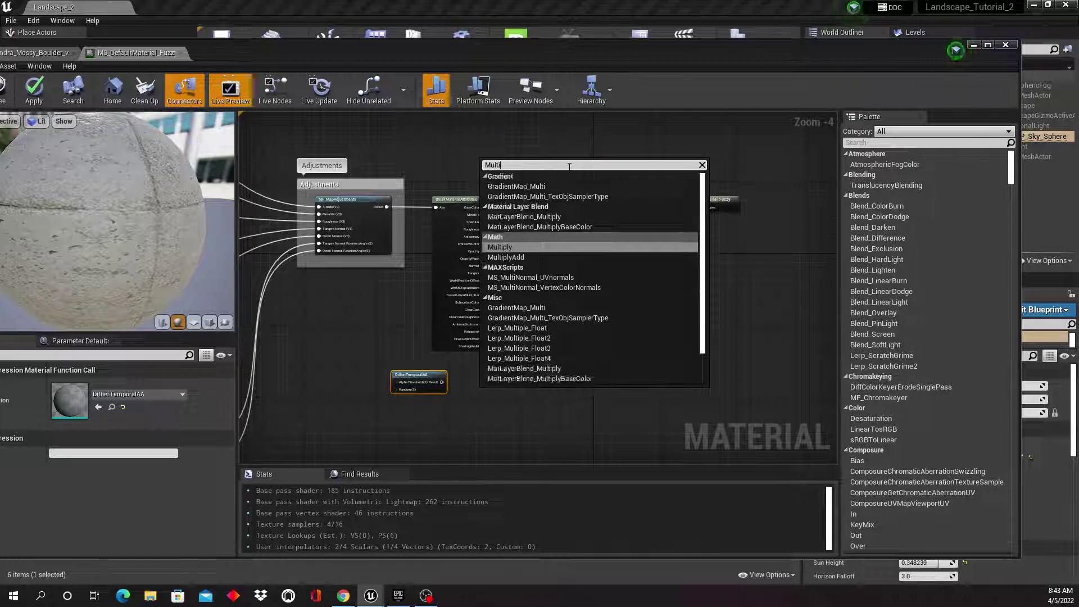
key("Return")
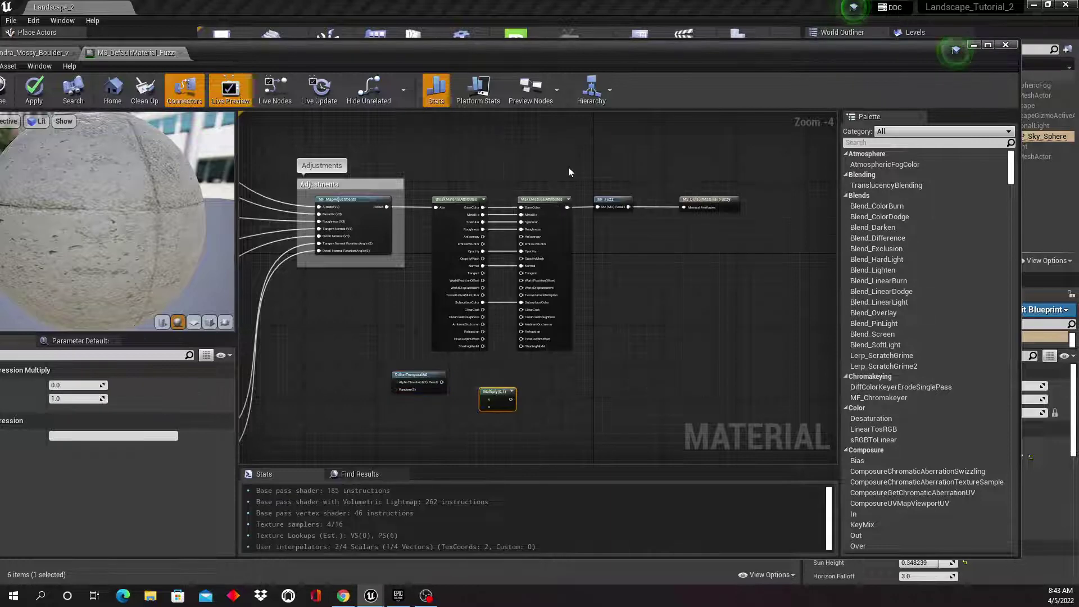
Step: Add a Constant node to the material graph below the DitherTemporalAA node
right_click(395, 427)
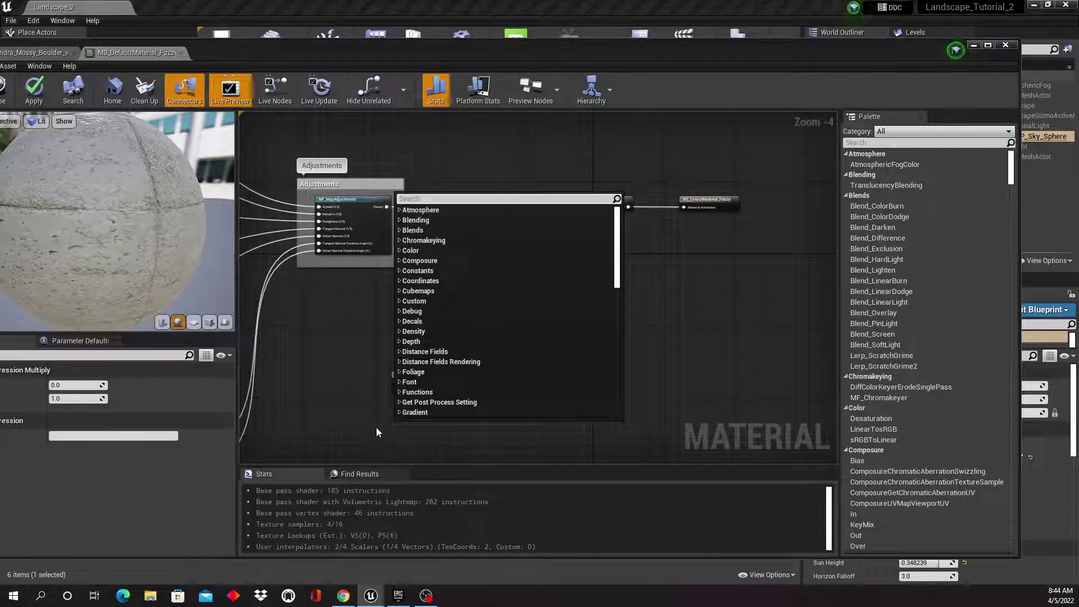
type("1")
left_click(375, 426)
key("1")
left_click(382, 427)
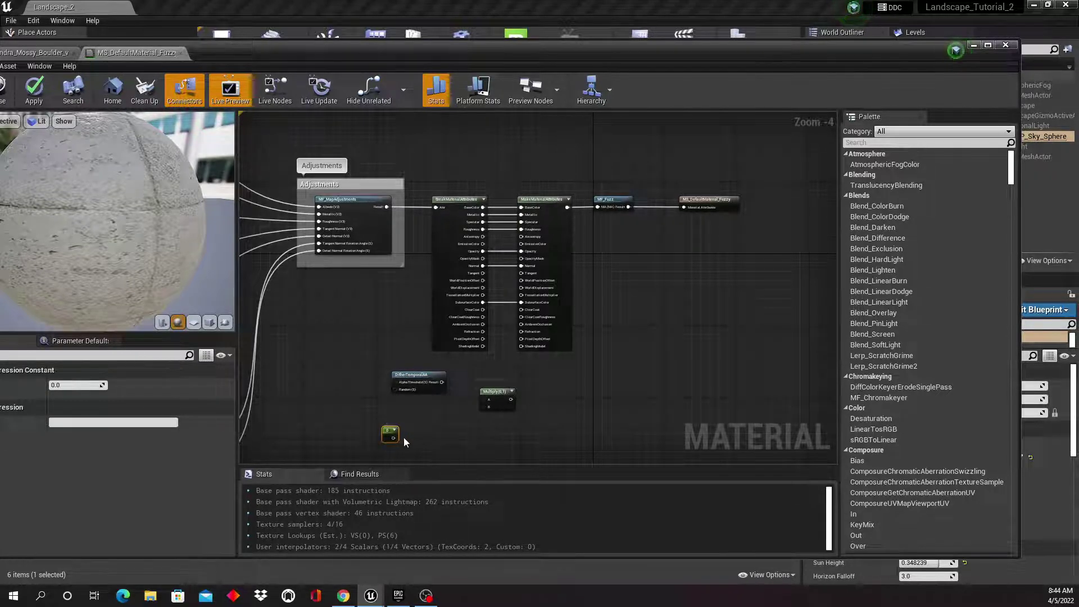
Step: Convert the new constant to a scalar parameter named Dither and position it just below the DitherTemporalAA node
right_click(387, 425)
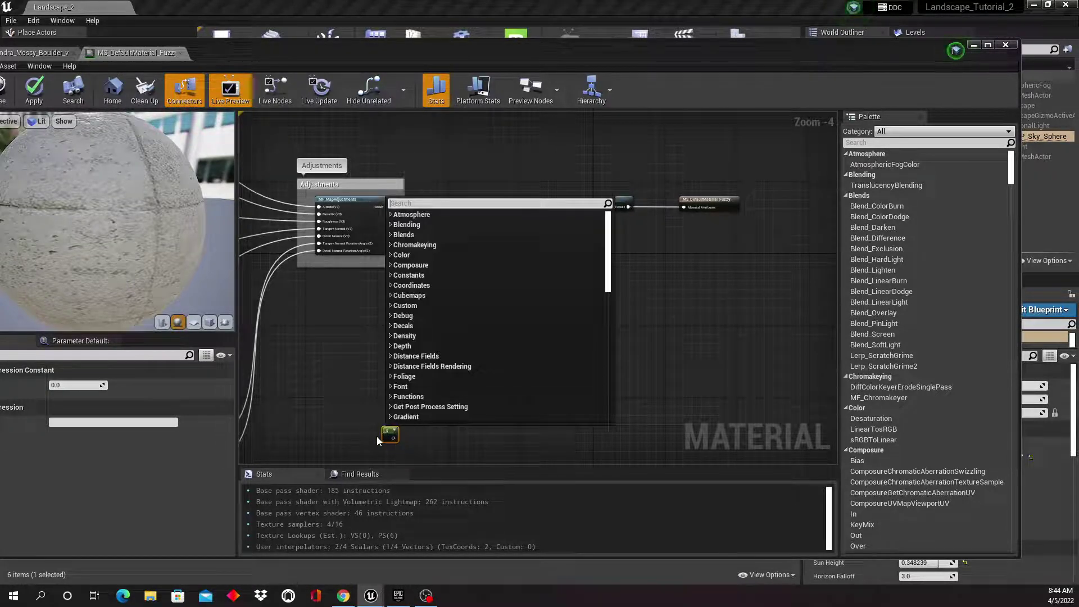
right_click(387, 434)
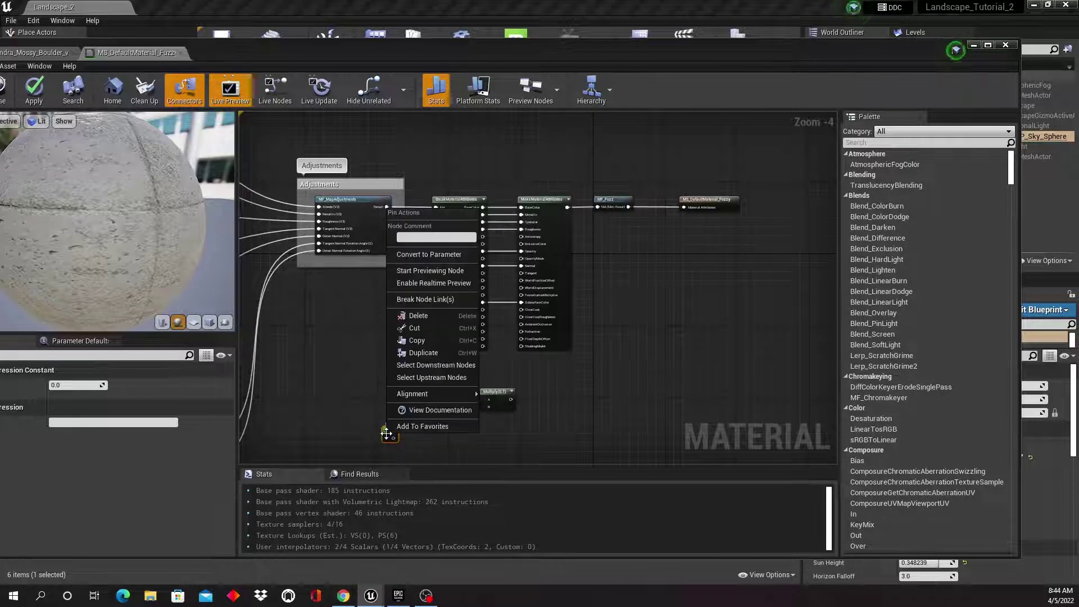
left_click(437, 260)
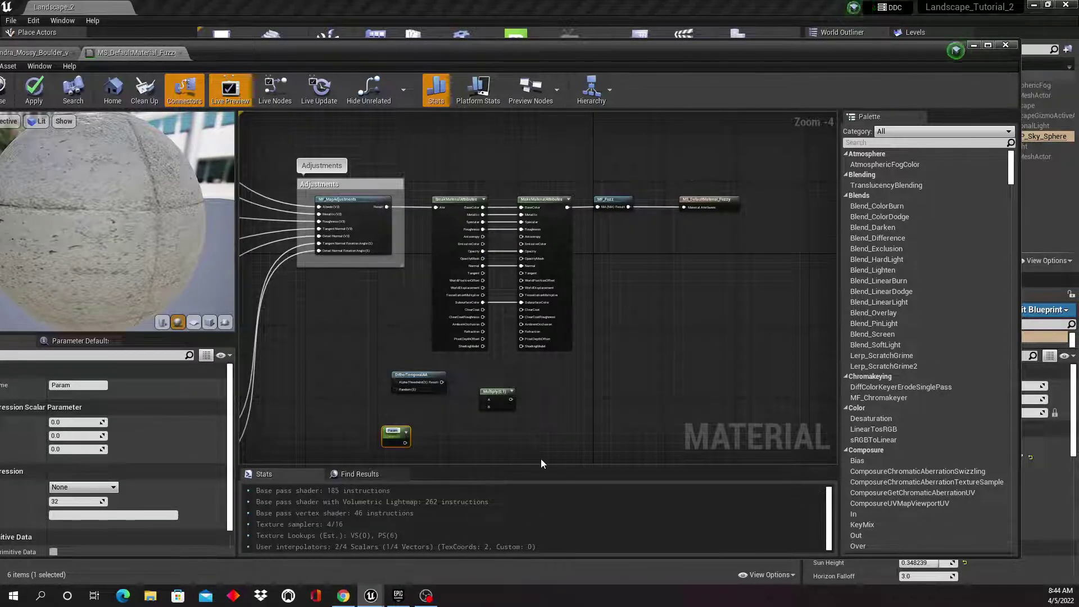
type("pix")
key("Return")
scroll(456, 413, "up", 1)
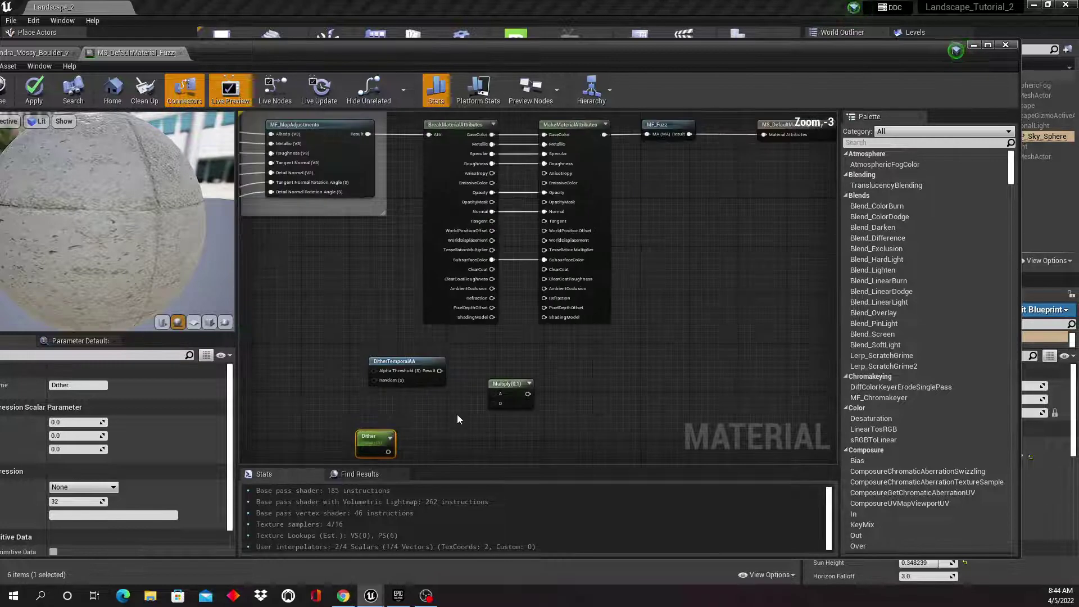
left_click_drag(397, 427, 403, 415)
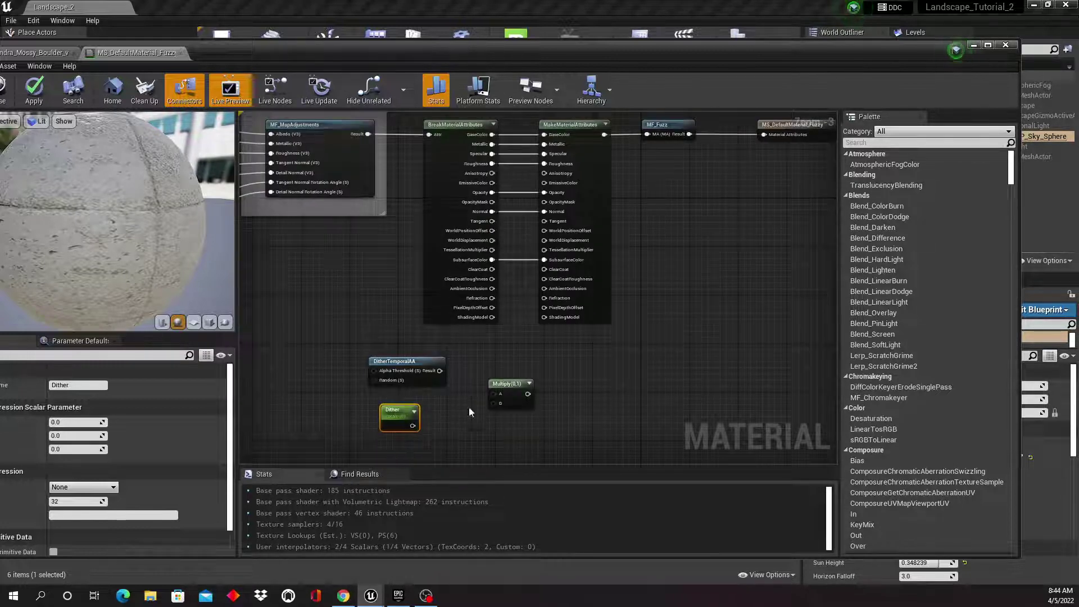
Step: Multiply the DitherTemporalAA result by Dither, wire the product to PixelDepthOffset on MakeMaterialAttributes, and shift the three nodes closer to the attribute nodes
left_click_drag(440, 370, 494, 393)
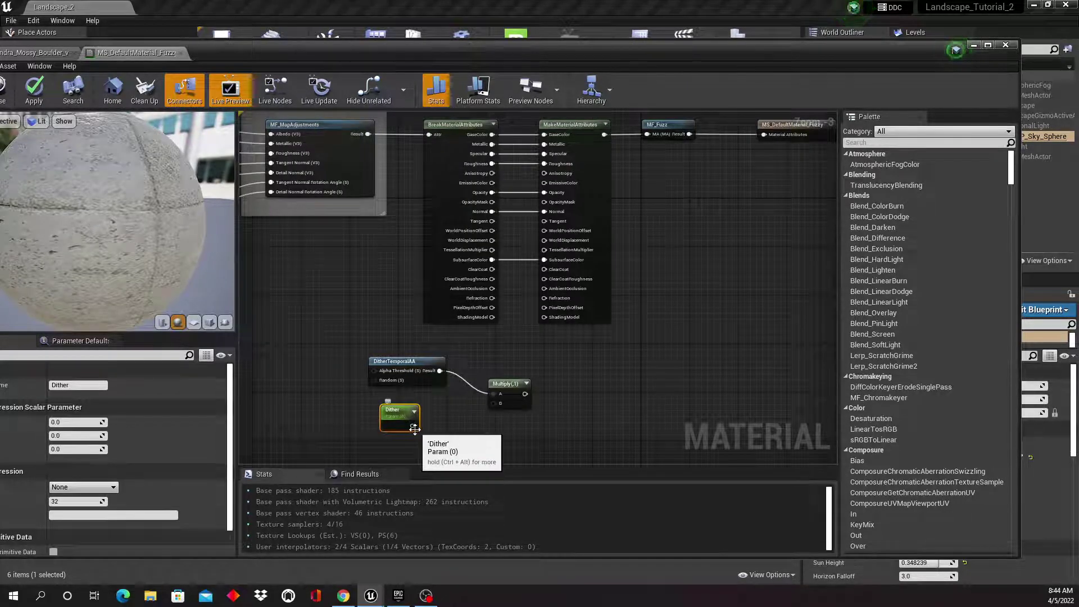
left_click_drag(418, 430, 543, 307)
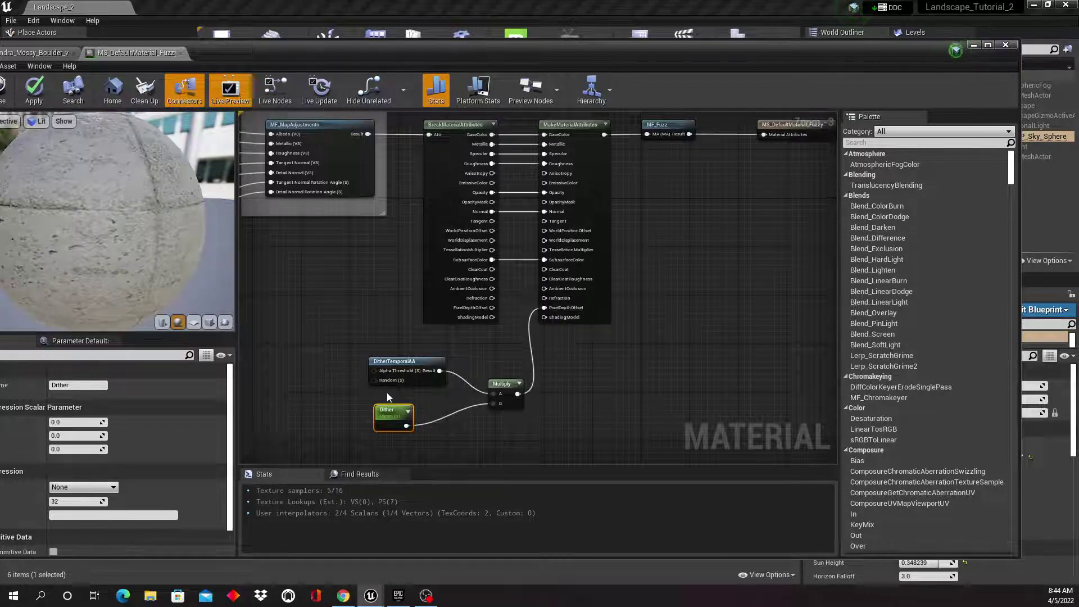
left_click_drag(349, 356, 523, 455)
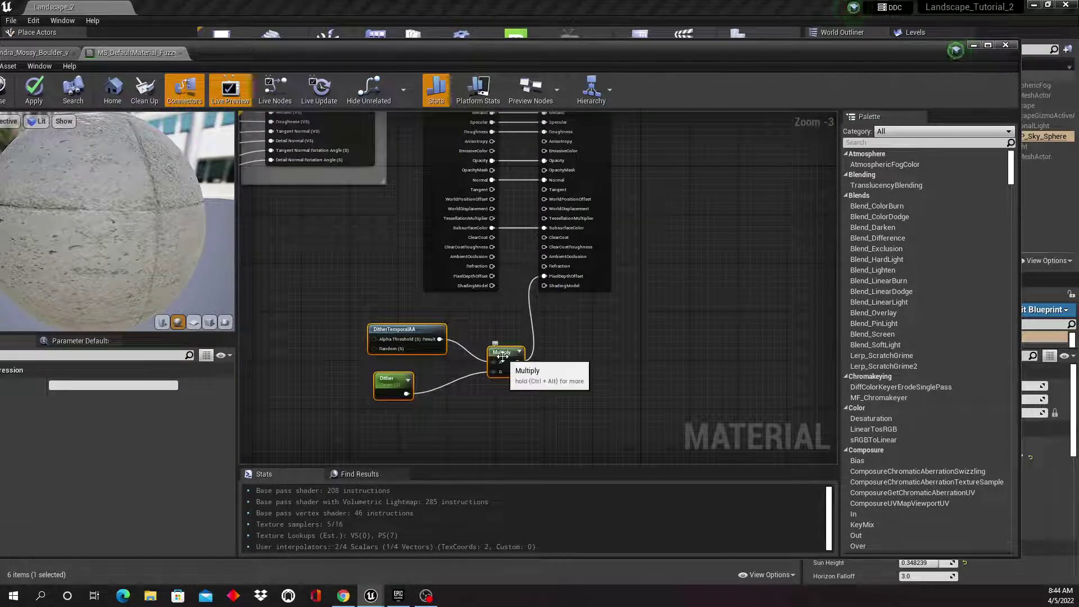
left_click_drag(492, 358, 434, 330)
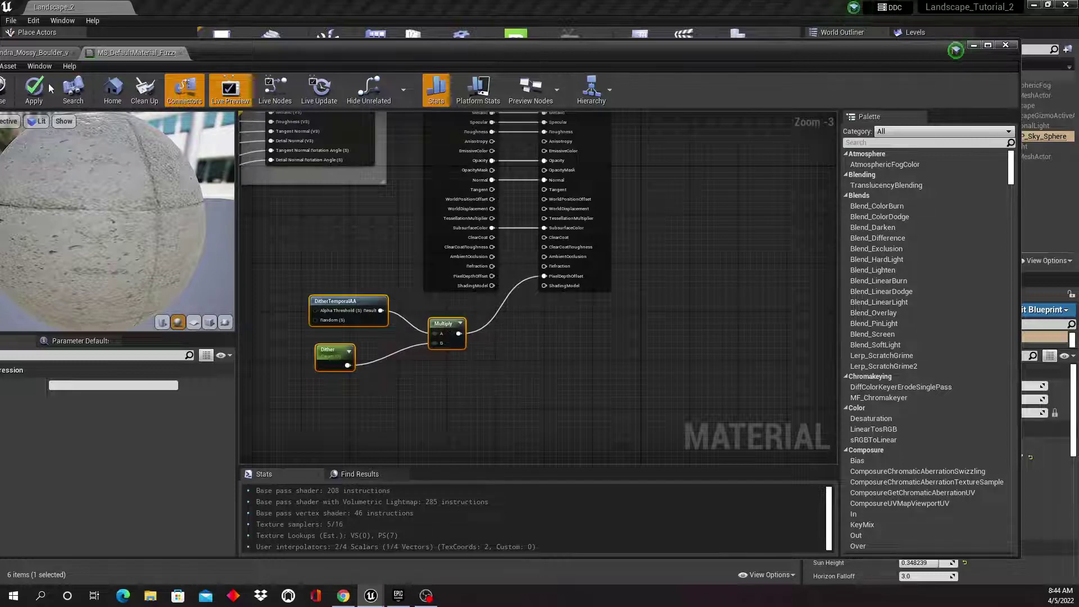
Step: Apply the changes to MS_DefaultMaterial_Fuzzy and close its editor
left_click(34, 89)
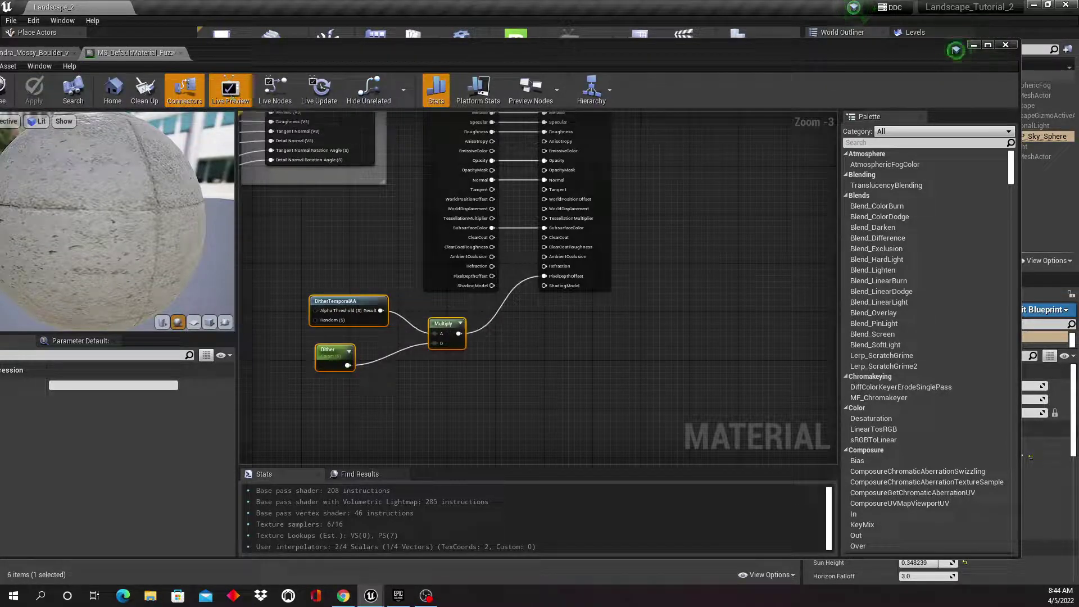
scroll(707, 384, "down", 2)
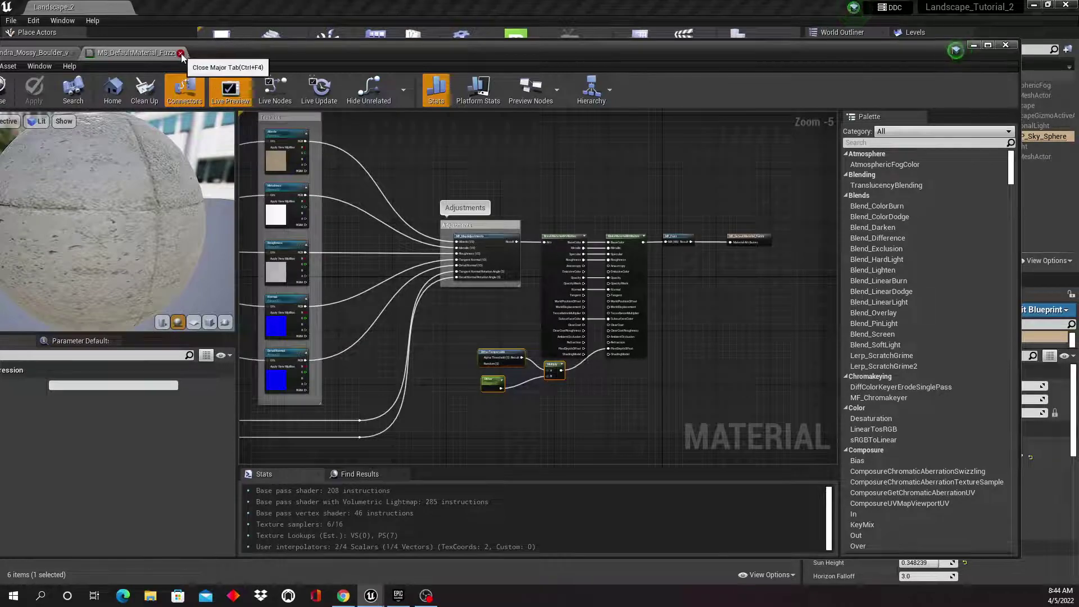
left_click(181, 53)
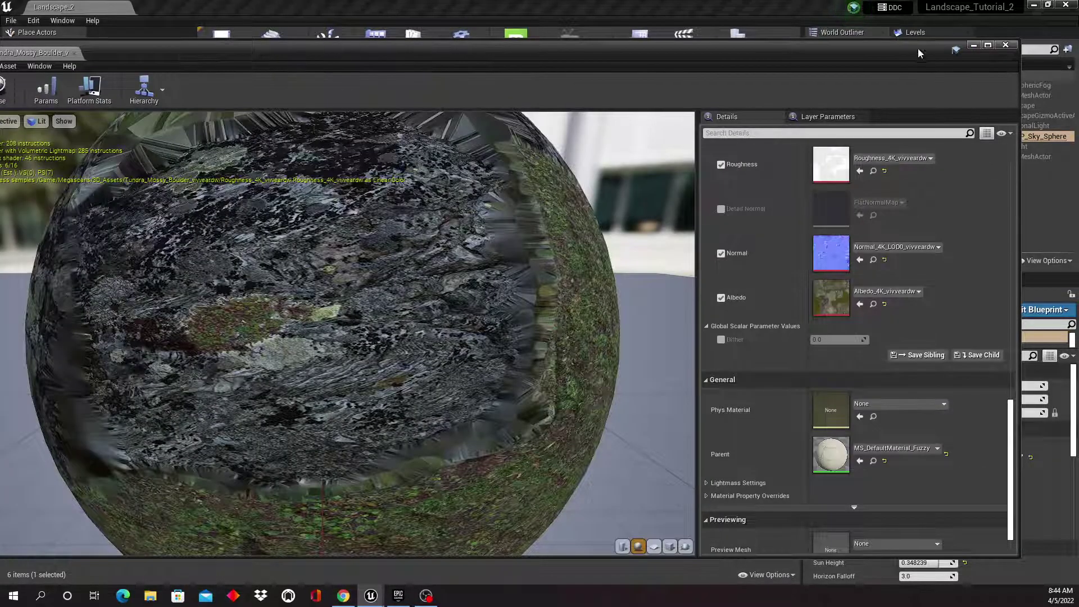
Step: Enable the Dither parameter in the boulder's material instance and raise it to about 6.61, keeping the boulder in view
left_click_drag(804, 60, 256, 51)
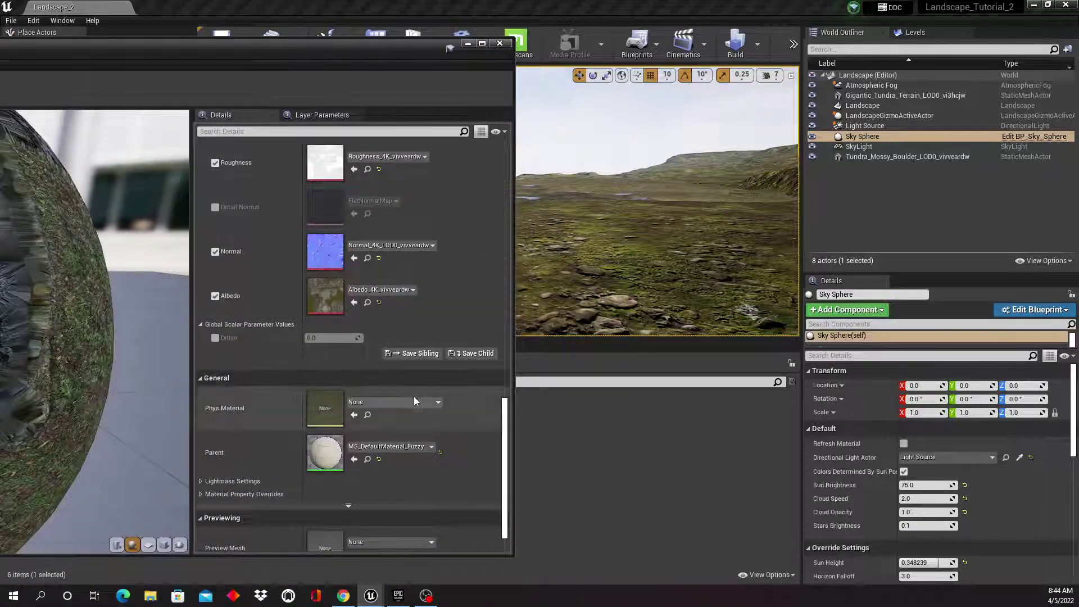
mouse_move(505, 428)
left_mouse_down()
mouse_move(509, 343)
mouse_move(512, 443)
left_mouse_up()
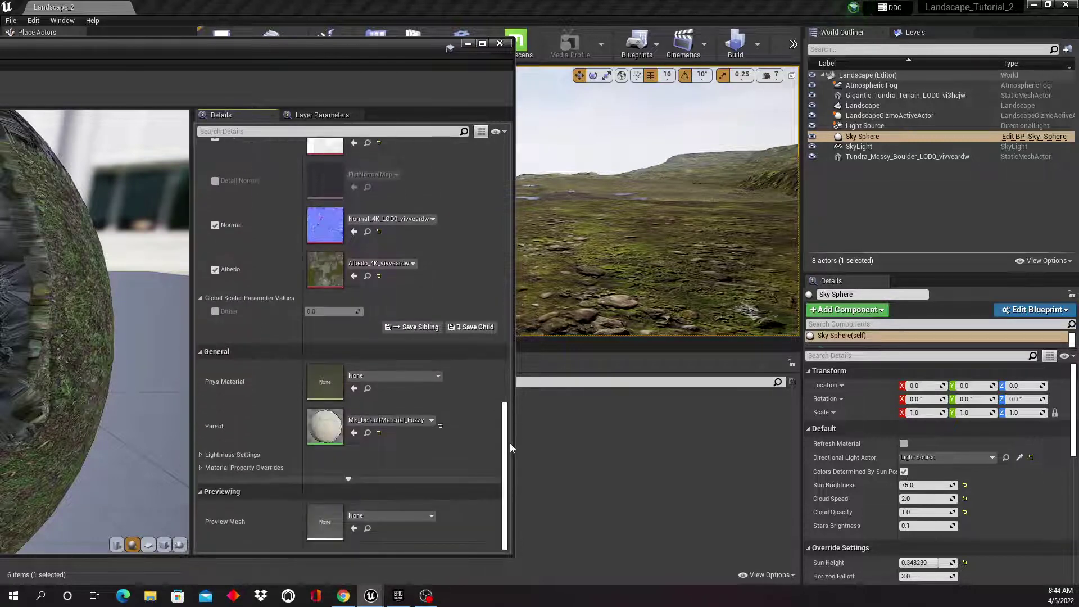
left_click(215, 312)
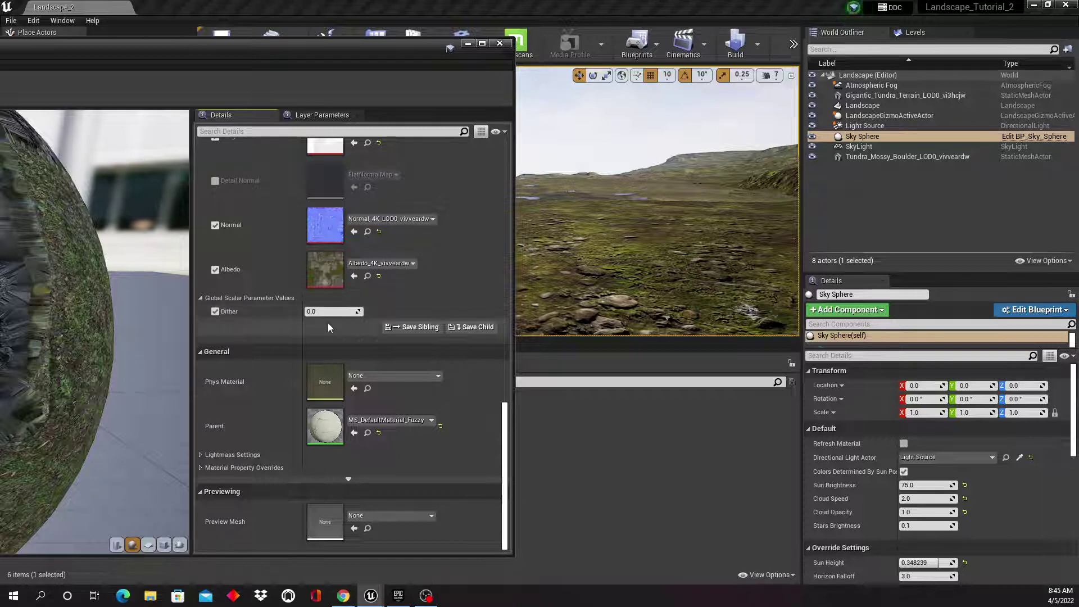
left_click_drag(381, 50, 319, 31)
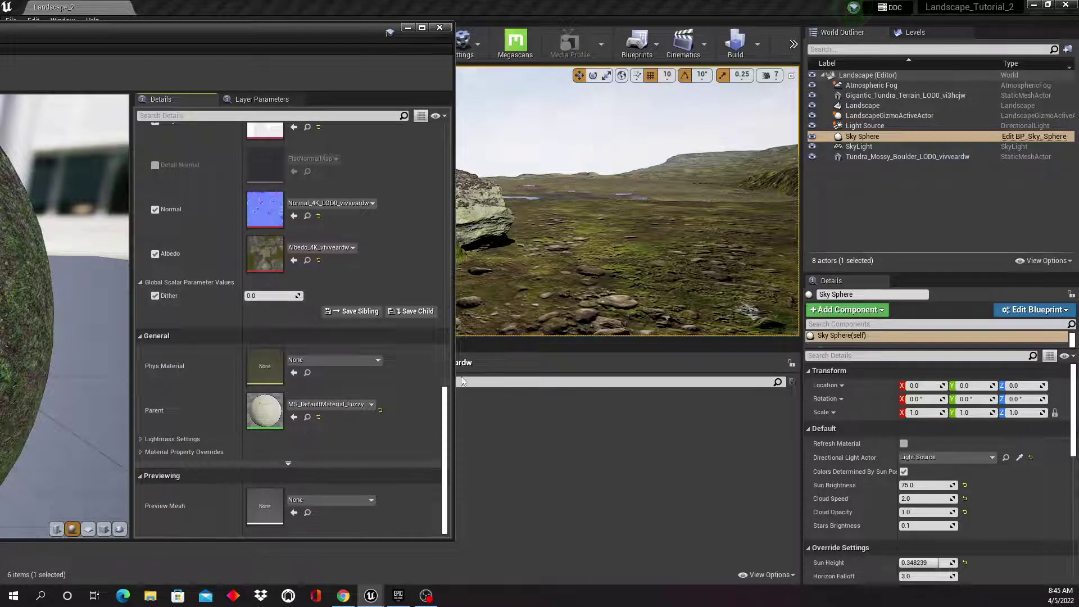
mouse_move(444, 400)
left_mouse_down()
mouse_move(444, 330)
mouse_move(444, 403)
left_mouse_up()
left_click_drag(345, 50, 137, 28)
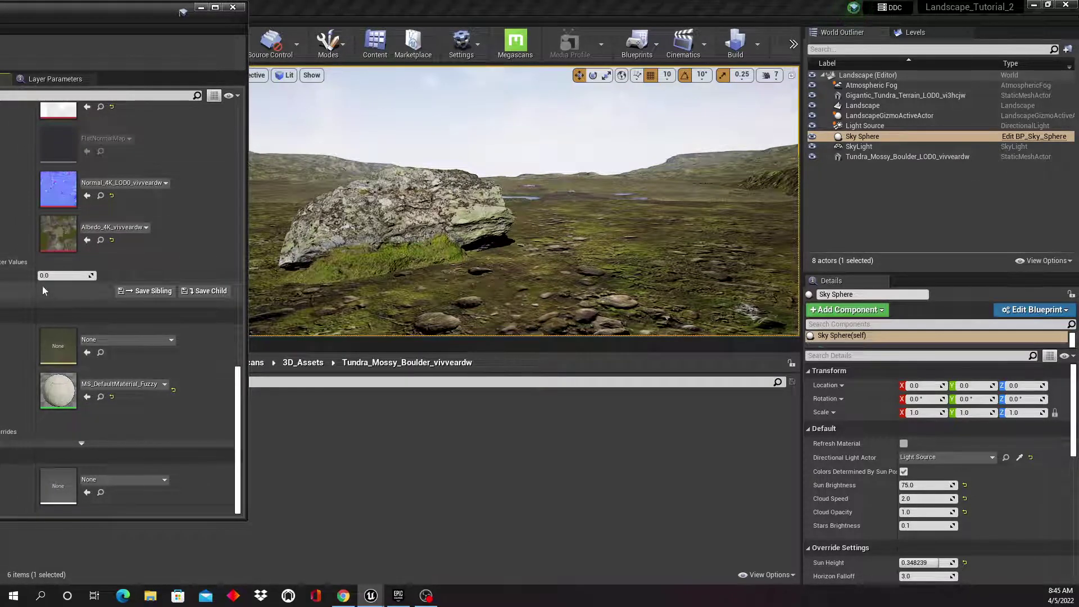
left_click_drag(66, 276, 146, 290)
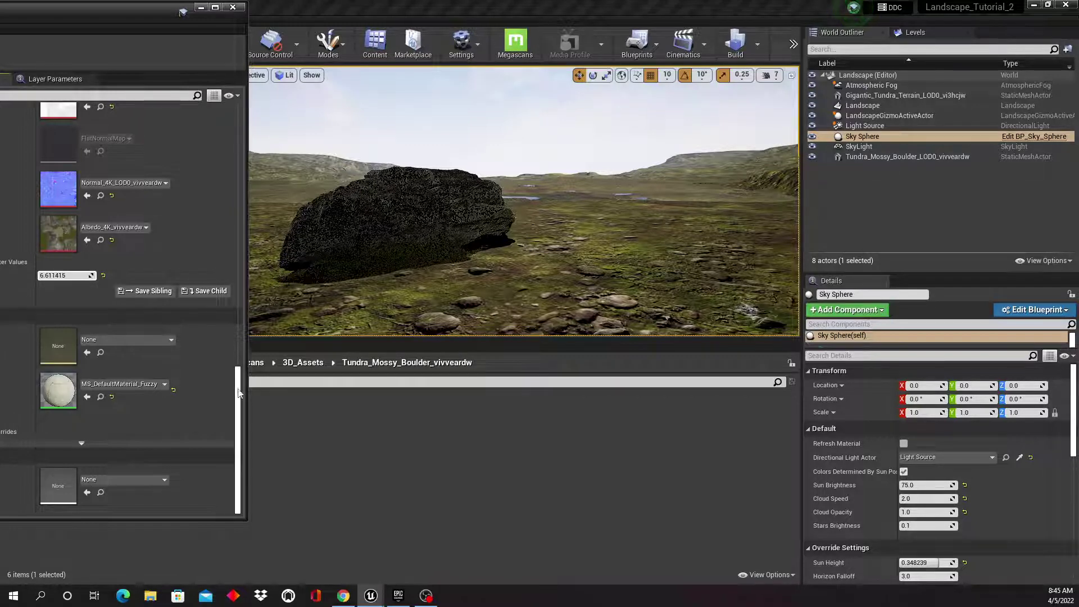
Step: Turn off Cast Shadow for the mossy boulder and for the gigantic tundra terrain mesh in the level
left_click_drag(238, 392, 268, 174)
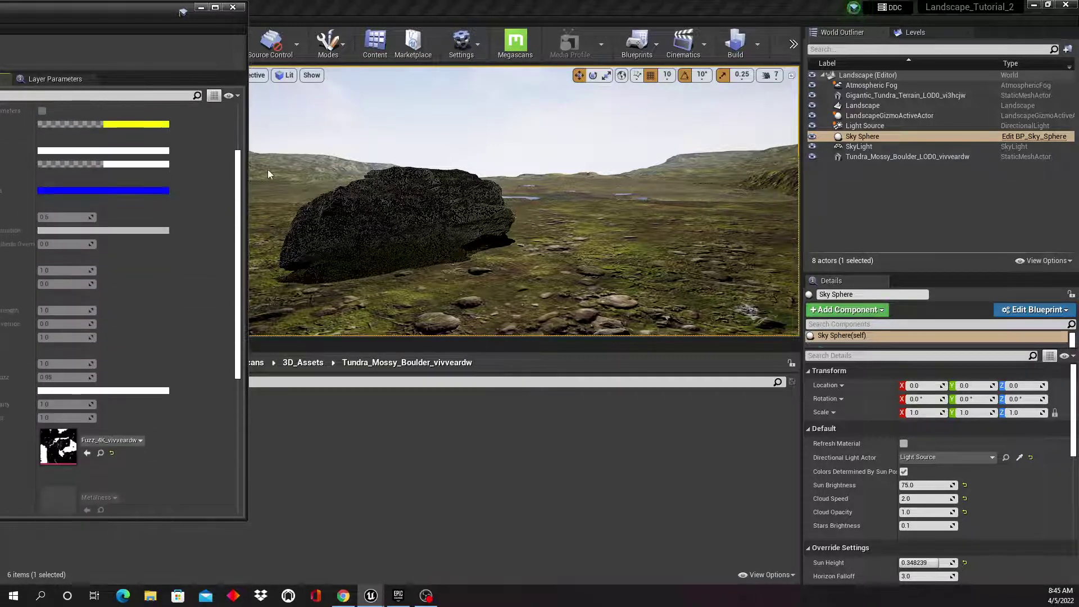
left_click_drag(143, 13, 0, 72)
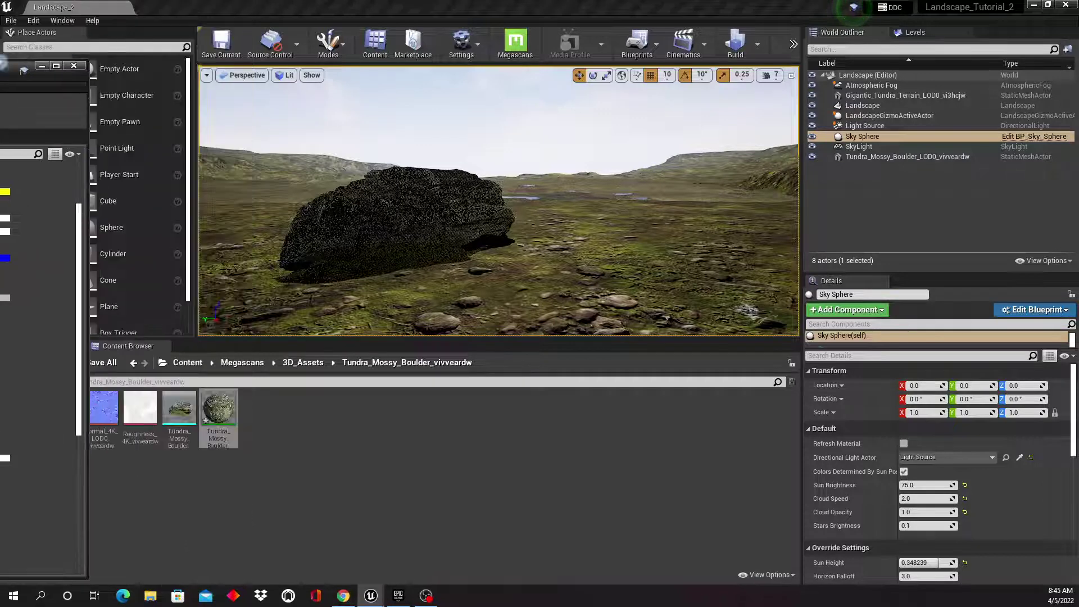
left_click(394, 222)
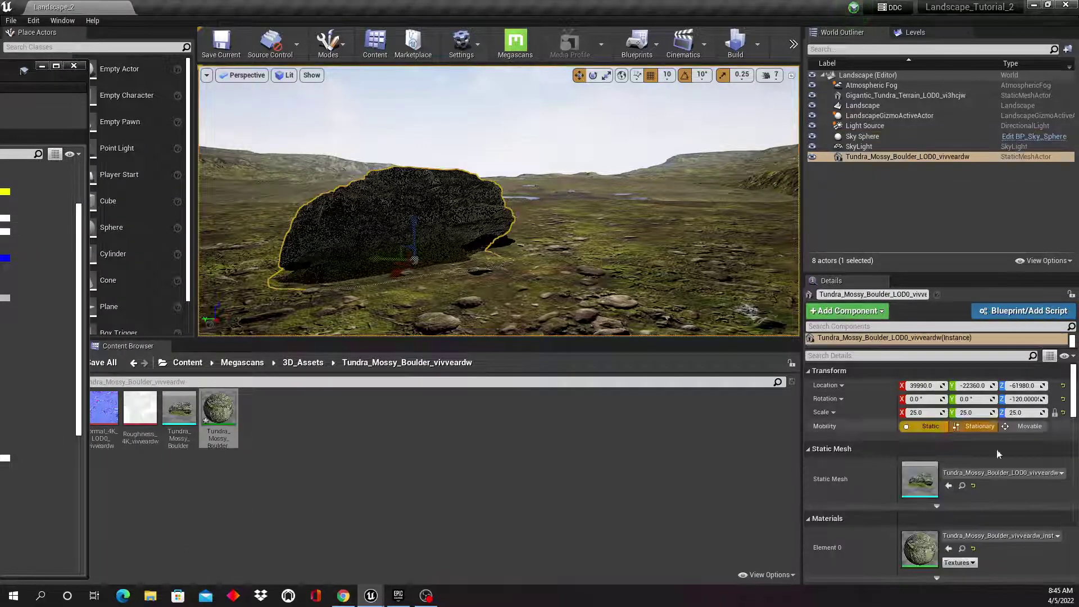
left_click_drag(1075, 384, 1077, 473)
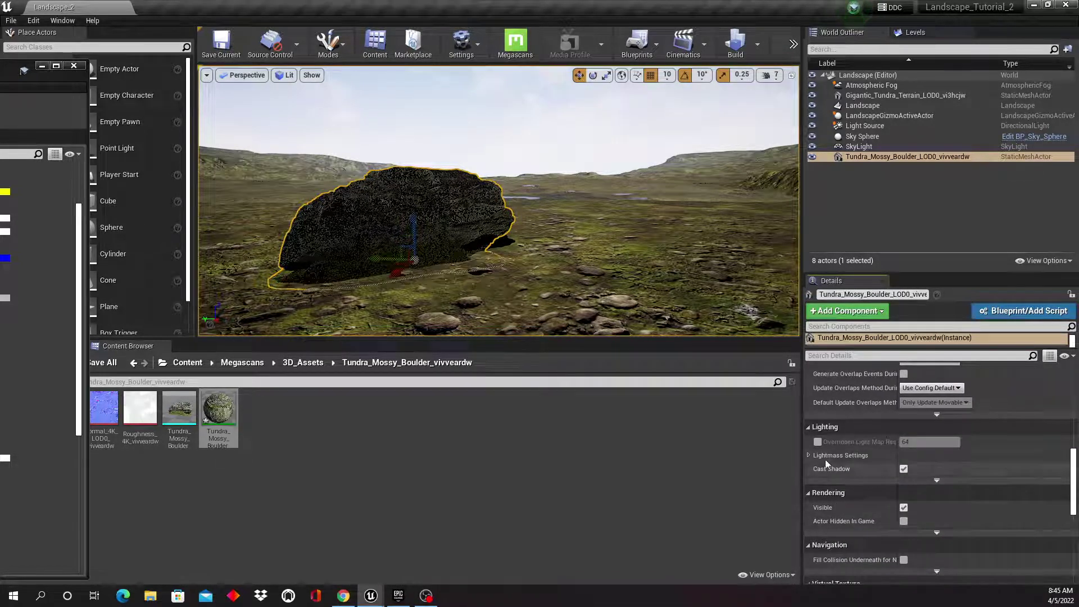
left_click(904, 470)
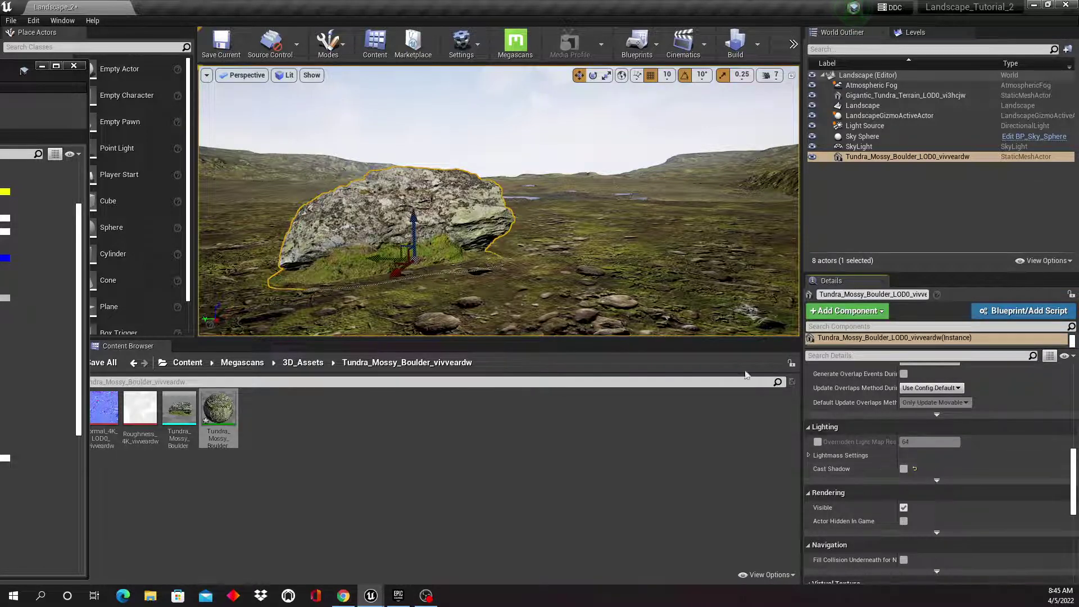
left_click(594, 184)
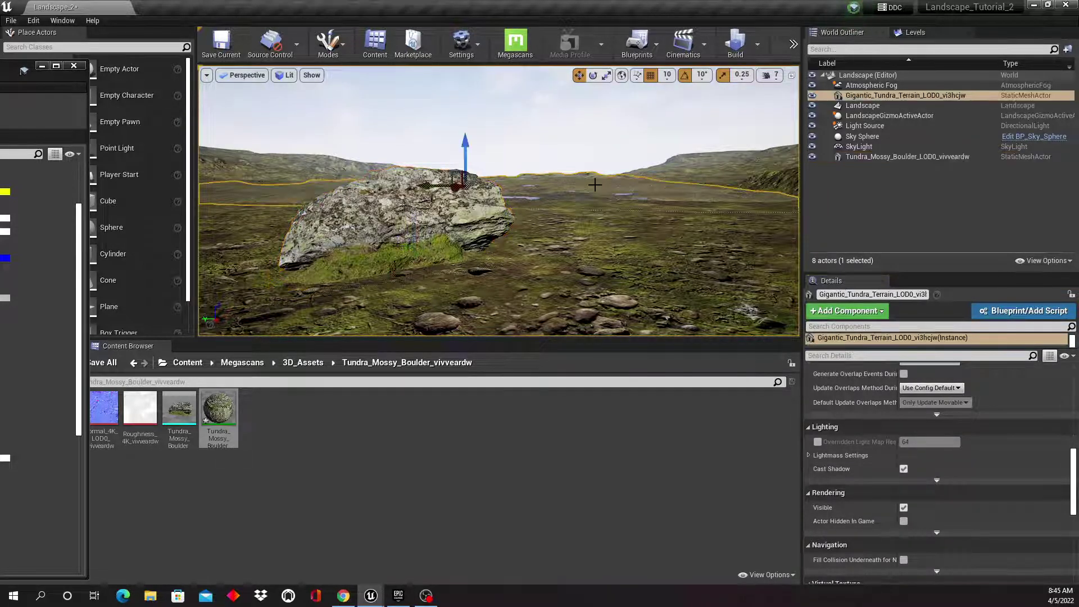
left_click(904, 468)
Step: Select the boulder again and set the Dither parameter in its material instance to 1500
left_click(408, 223)
left_click_drag(0, 87, 303, 56)
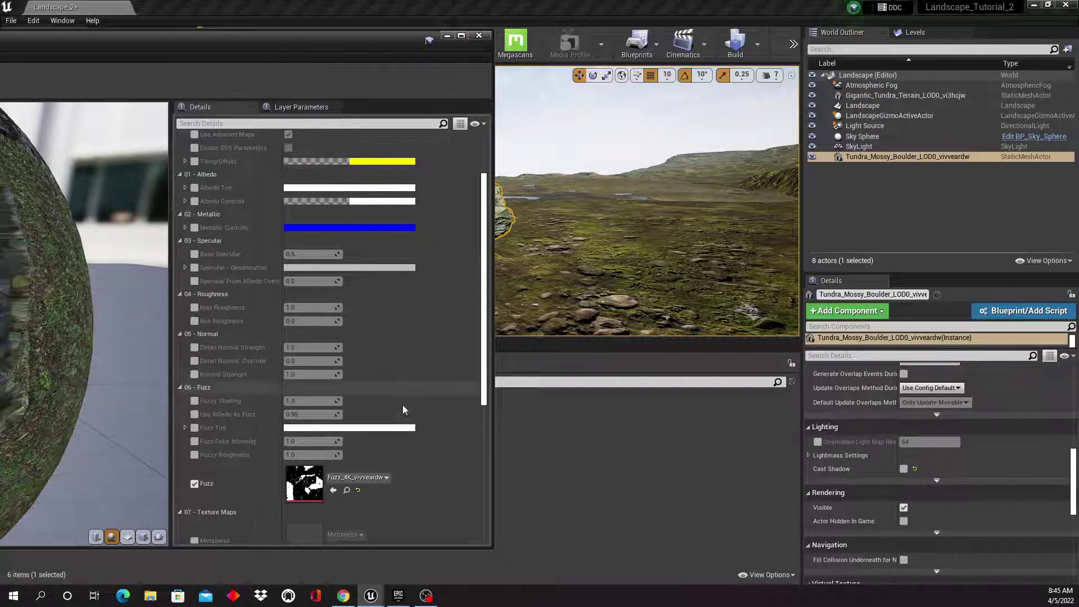
left_click_drag(483, 396, 504, 578)
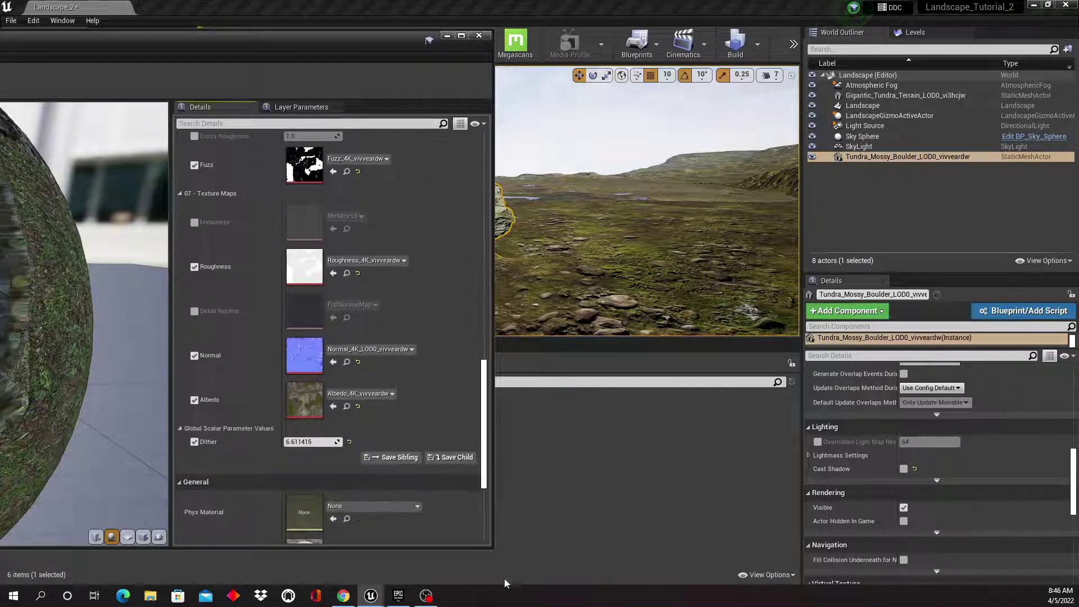
left_click(304, 442)
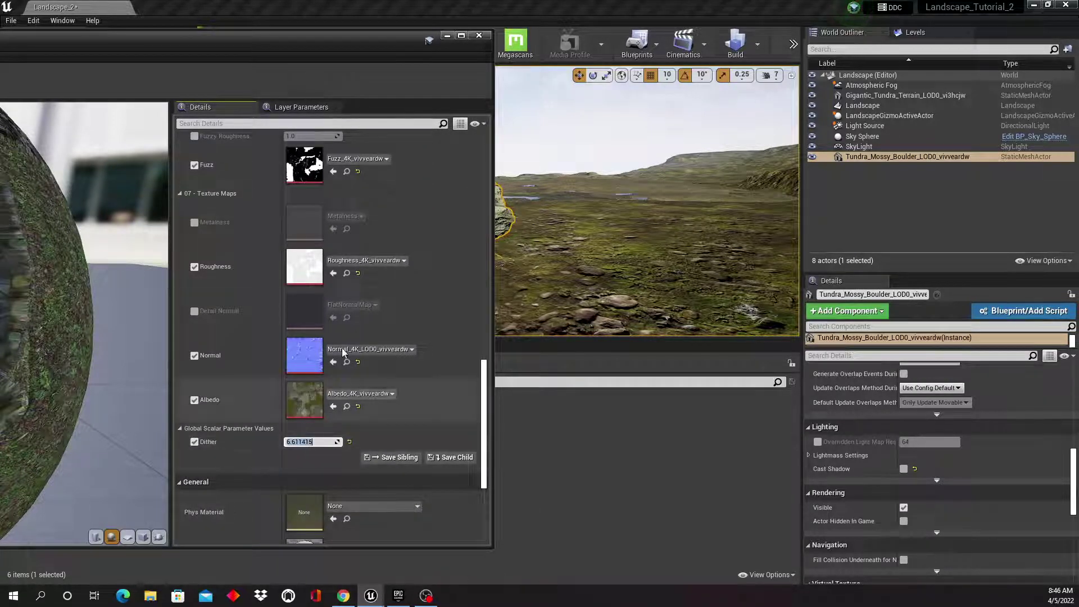
left_click_drag(394, 45, 195, 17)
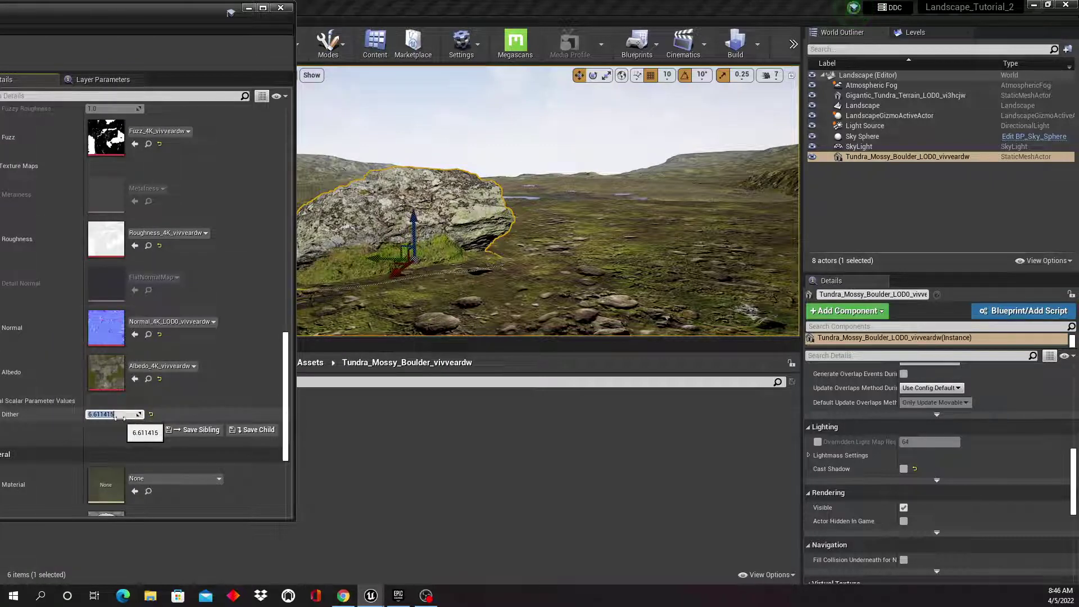
type("1")
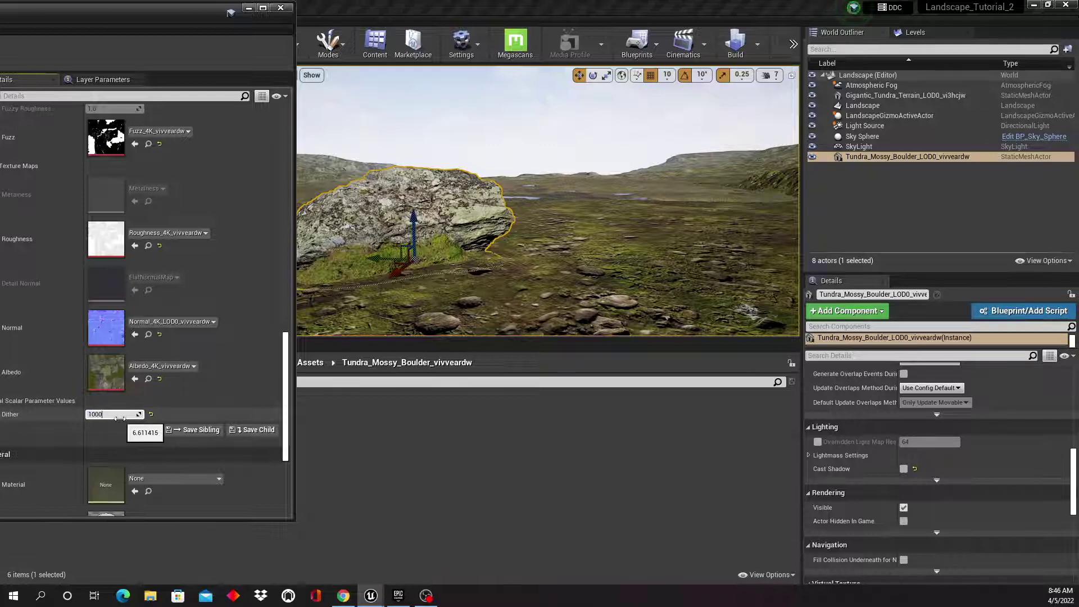
type("000")
key("Return")
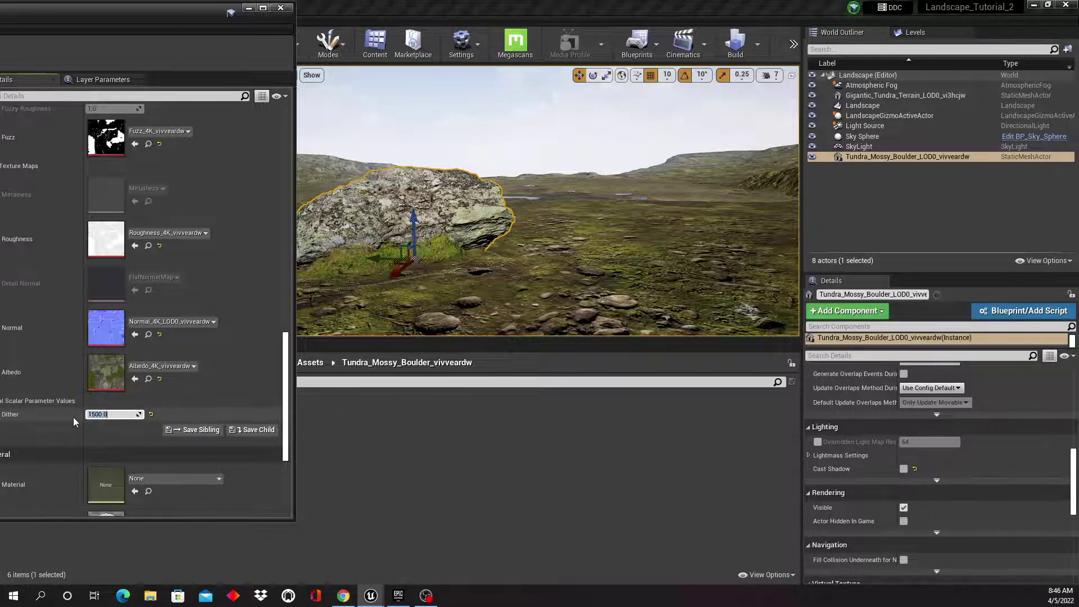
key("End")
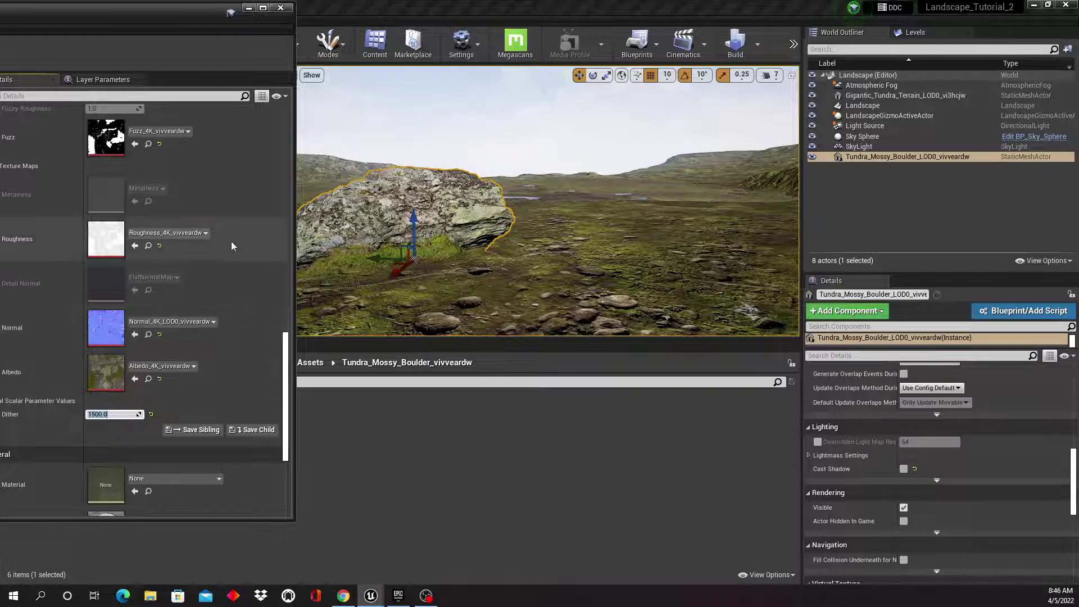
Step: Raise the boulder slightly in the level and move the material instance window aside to uncover it
mouse_move(414, 226)
left_mouse_down()
mouse_move(421, 198)
mouse_move(424, 220)
left_mouse_up()
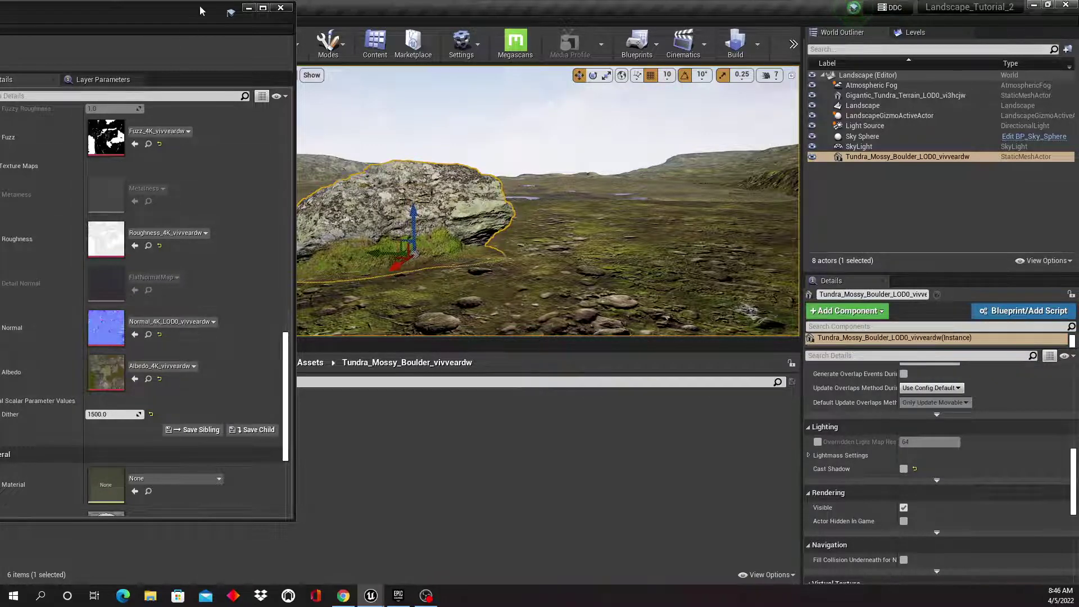
left_click_drag(200, 7, 149, 10)
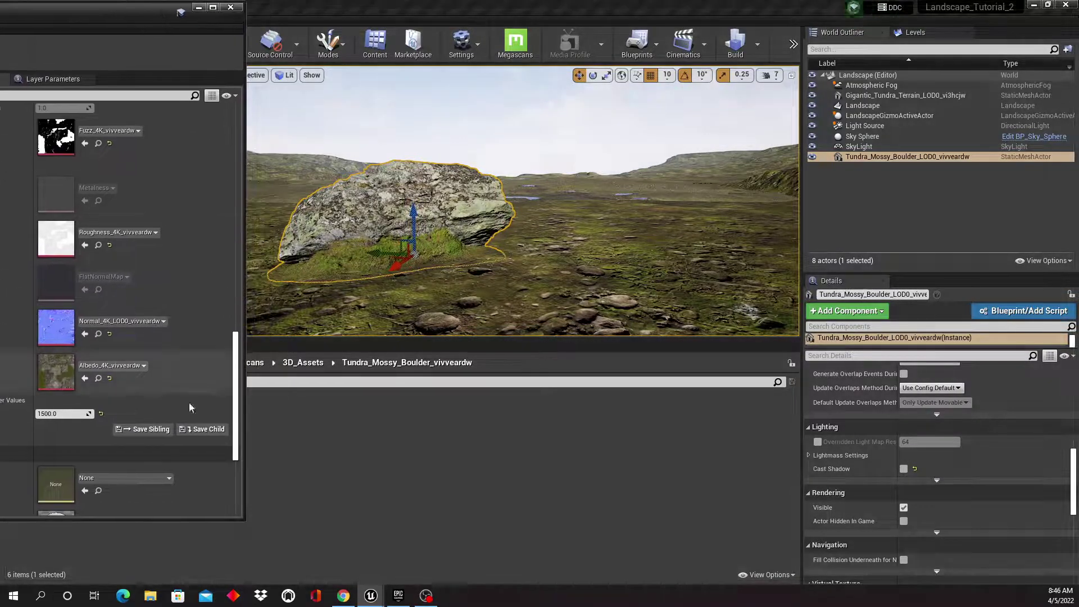
Step: Reset the boulder's Dither parameter to its default for comparison and set it back to 1500, deselecting the boulder each time
left_click(102, 413)
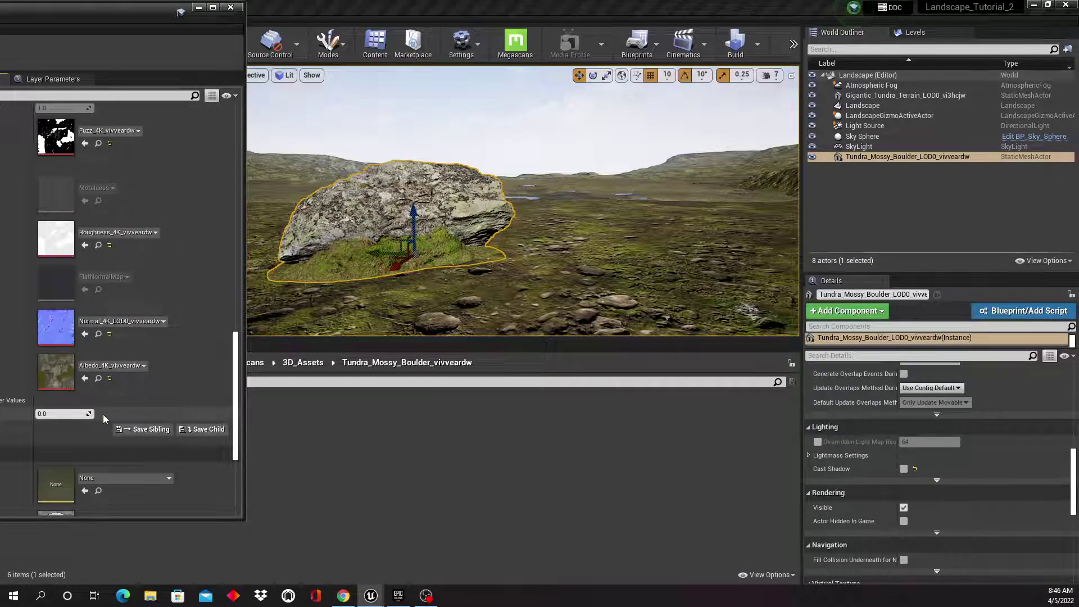
left_click(592, 132)
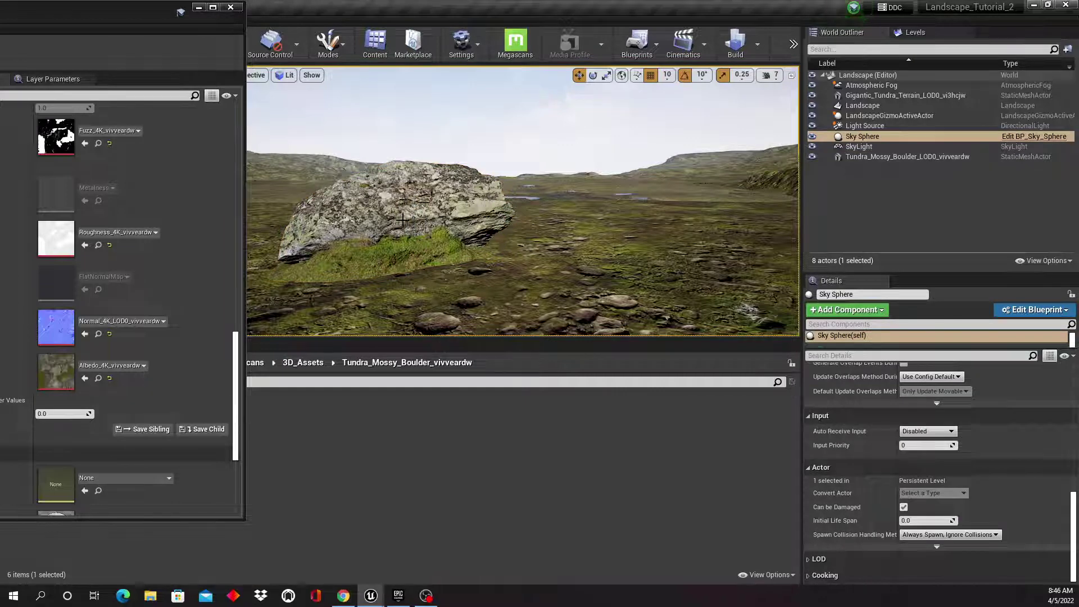
left_click(403, 221)
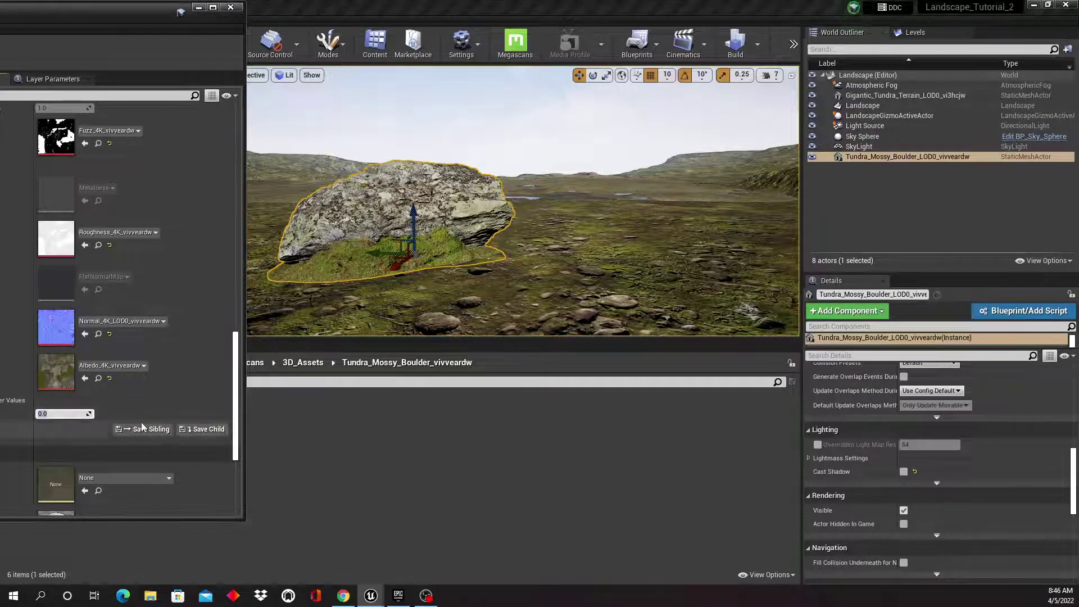
type("1500")
key("Return")
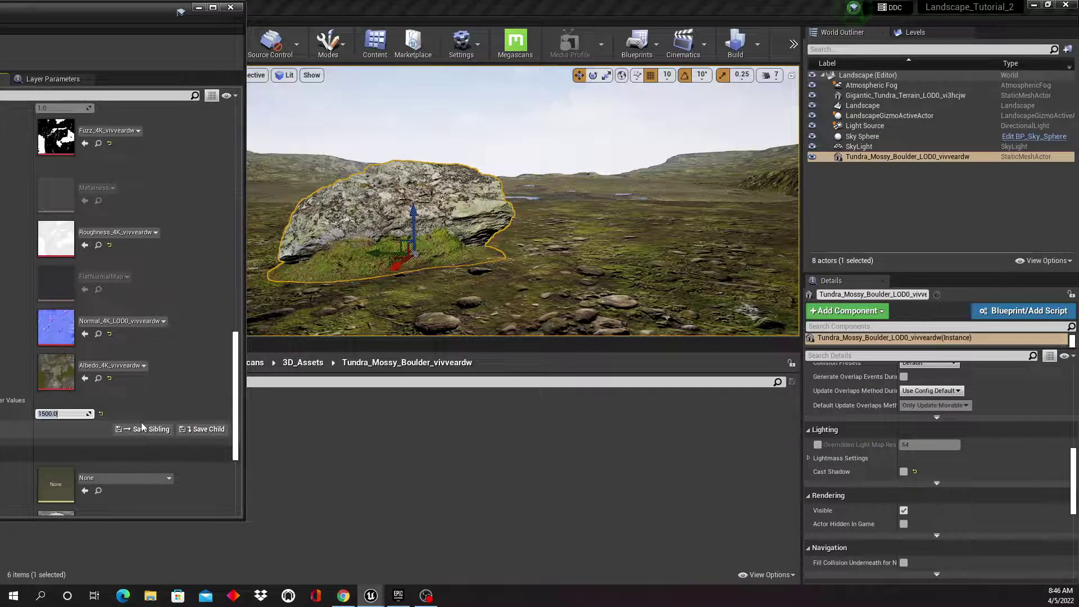
left_click(535, 127)
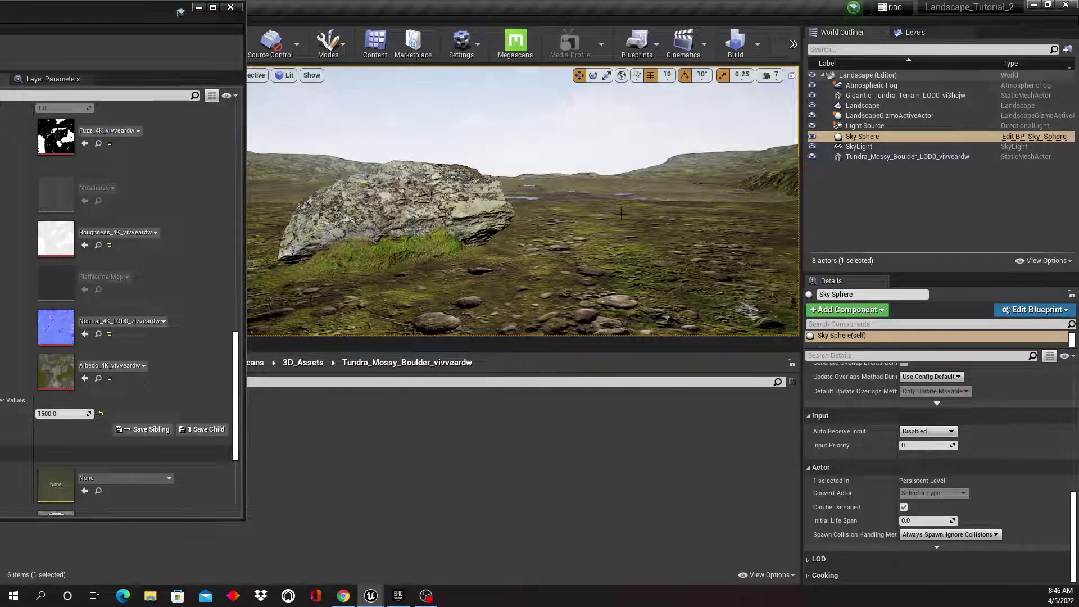
Step: Close the boulder's material instance and open the gigantic tundra terrain's one from its folder under Megascans/3D_Assets
left_click(684, 190)
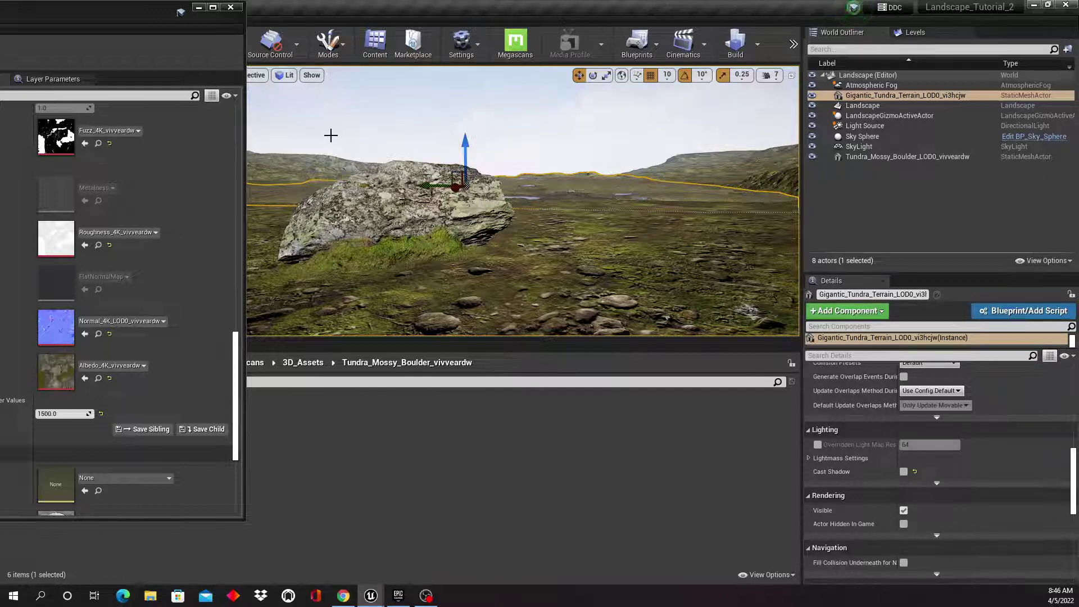
left_click(230, 8)
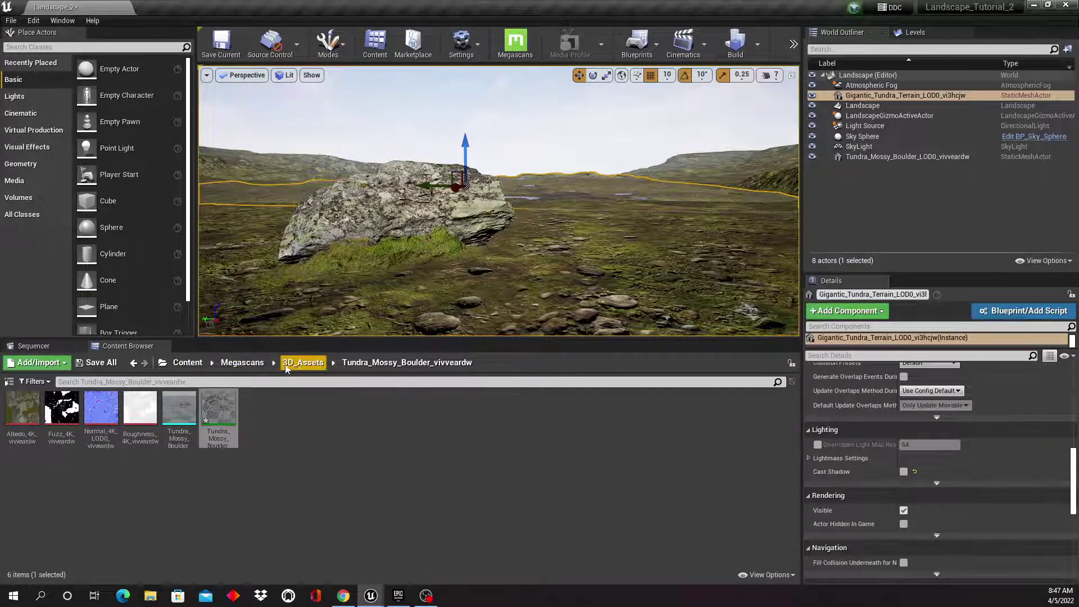
left_click(192, 368)
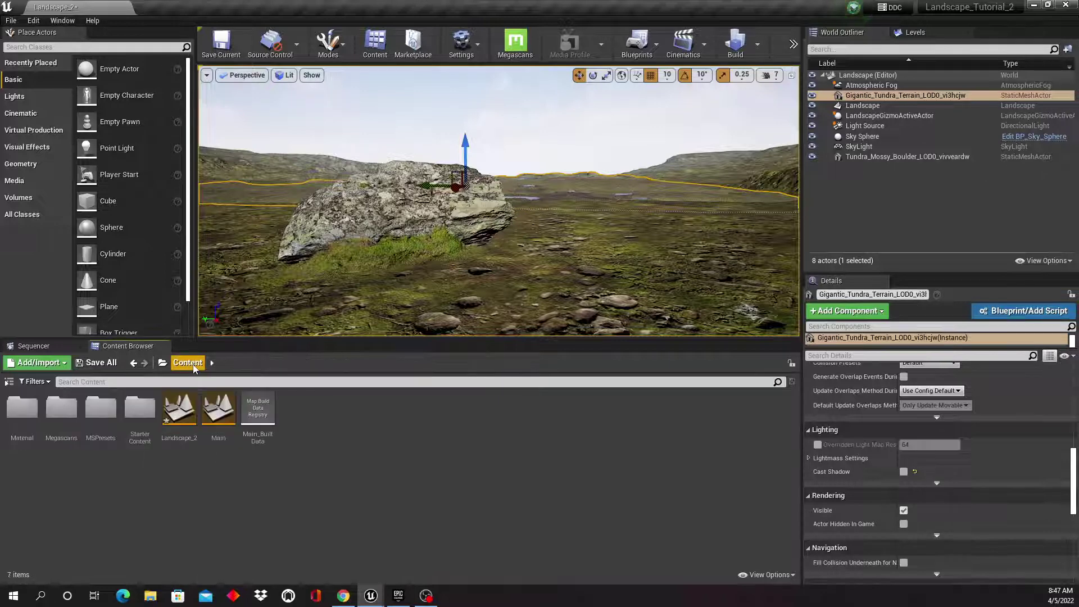
left_click(60, 416)
double_click(60, 416)
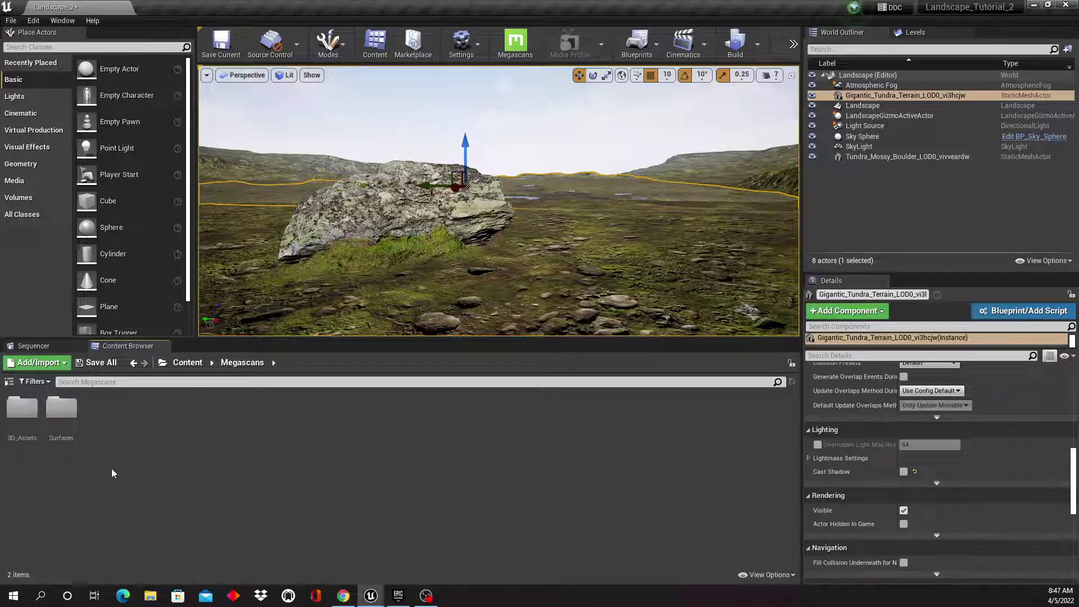
double_click(28, 416)
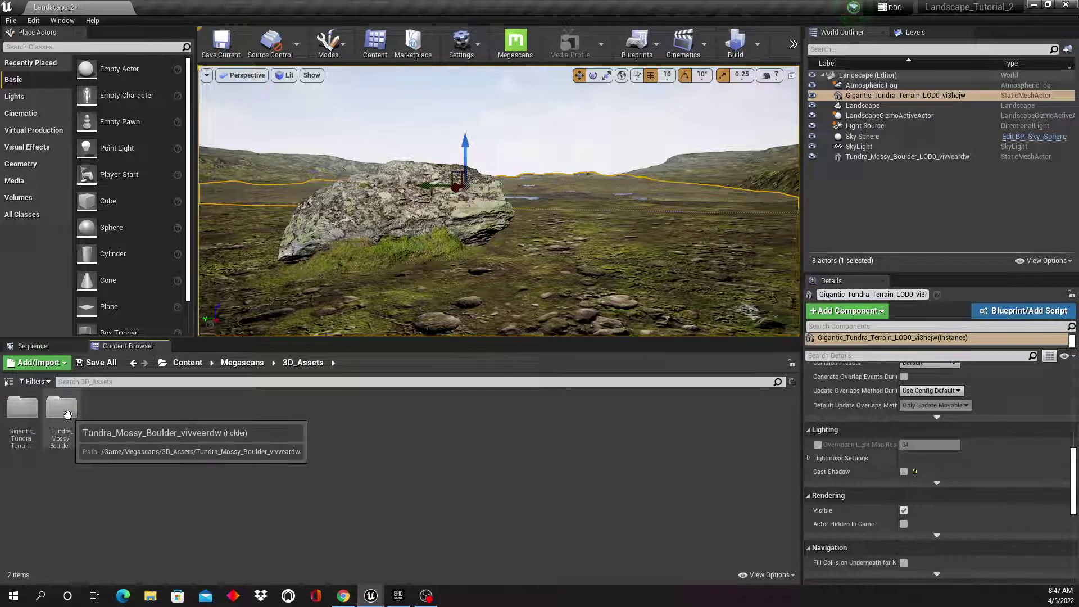
double_click(23, 410)
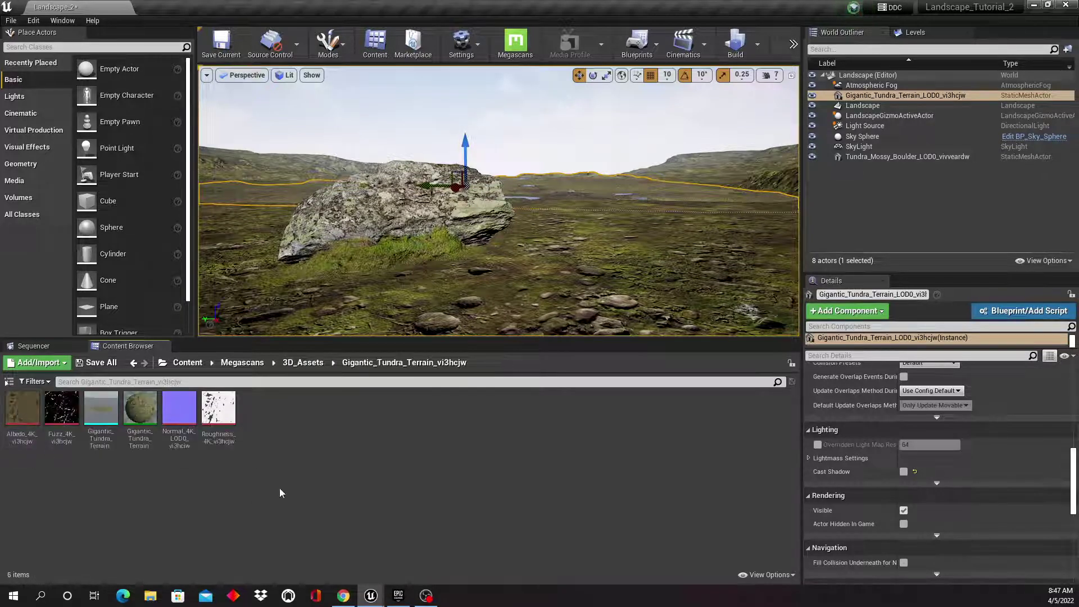
double_click(141, 410)
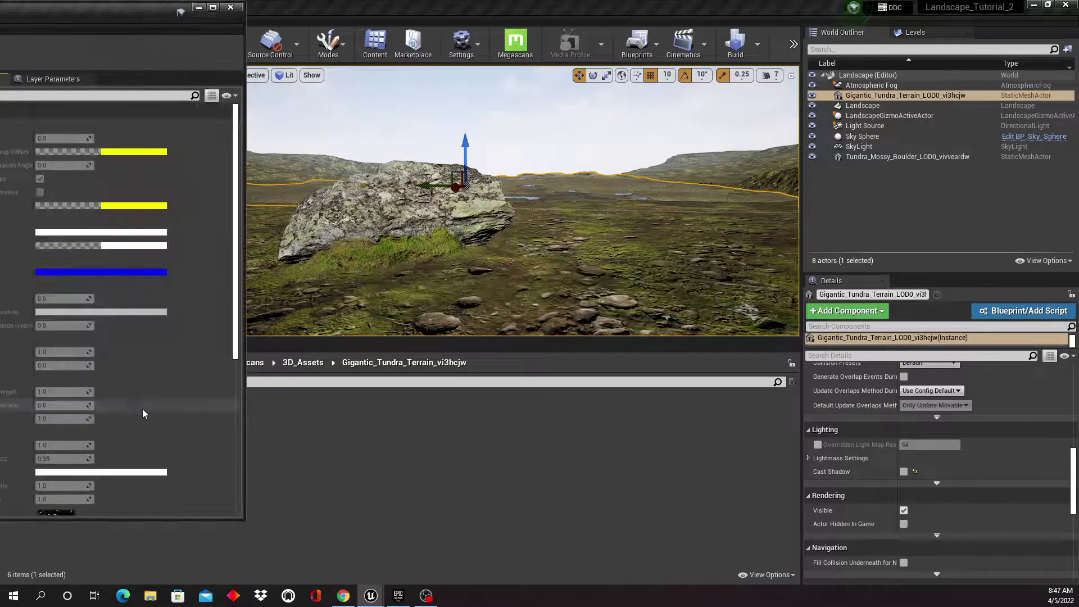
Step: Enable the Dither parameter in the terrain's material instance and set it to 1500, with the window moved to show the parameter names
left_click_drag(78, 15, 148, 21)
scroll(308, 303, "down", 10)
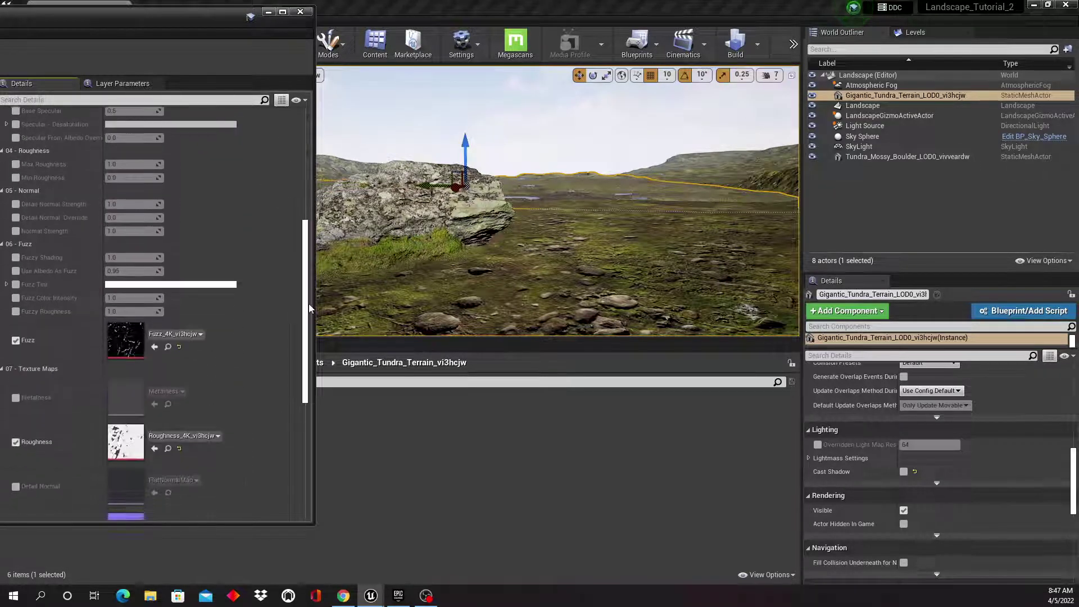
scroll(280, 433, "down", 1)
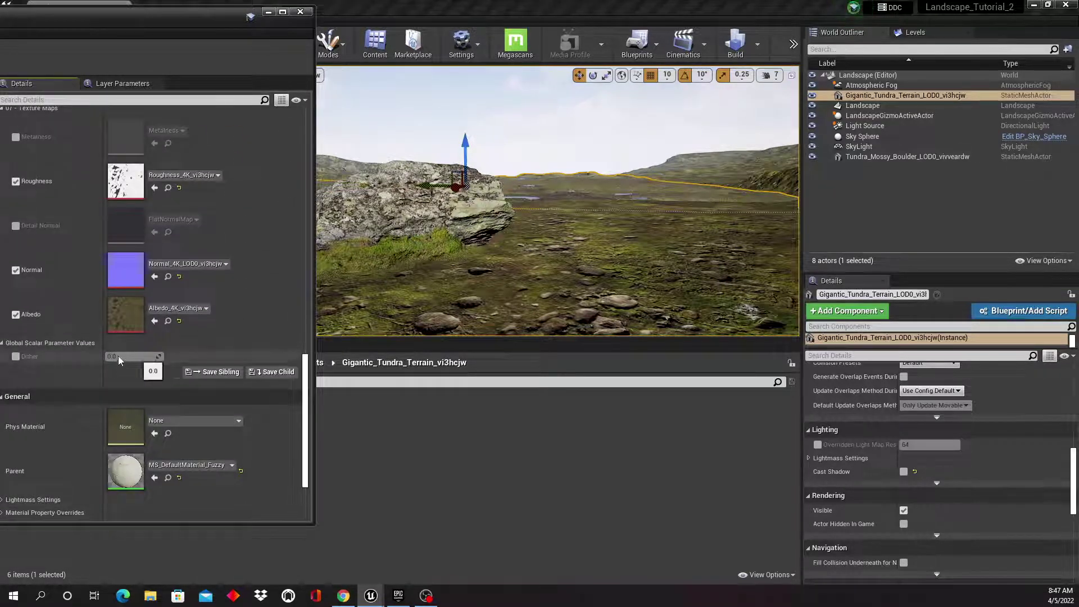
left_click(16, 356)
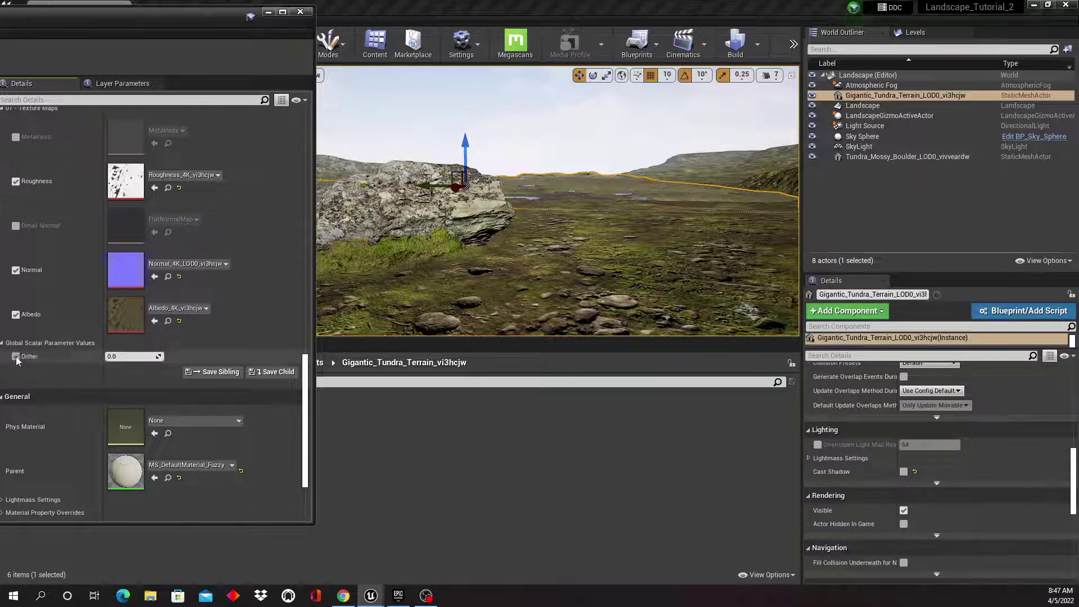
type("155")
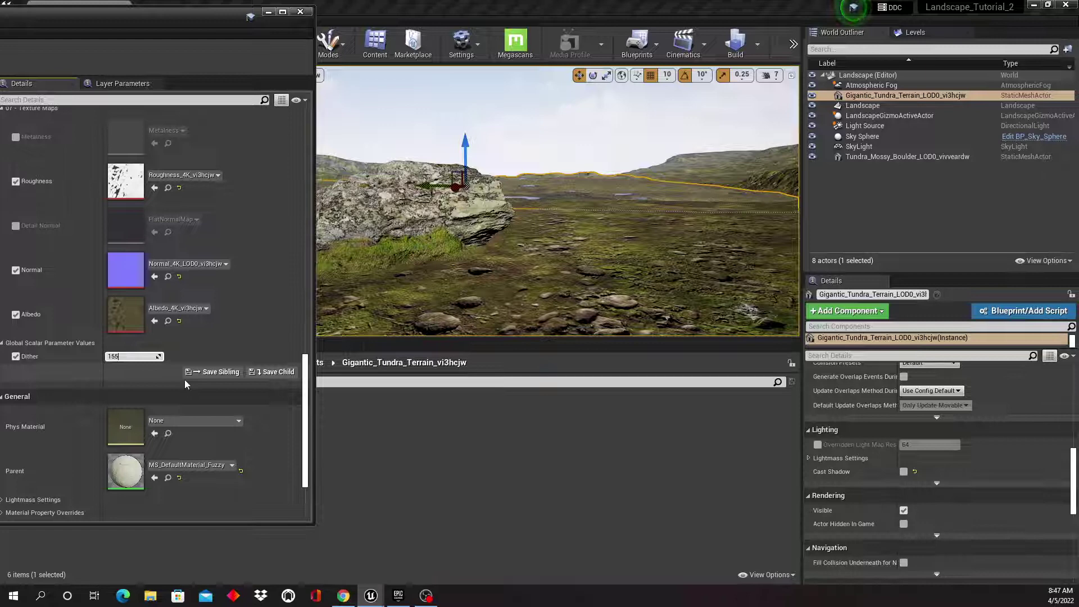
key("BackSpace")
type("00")
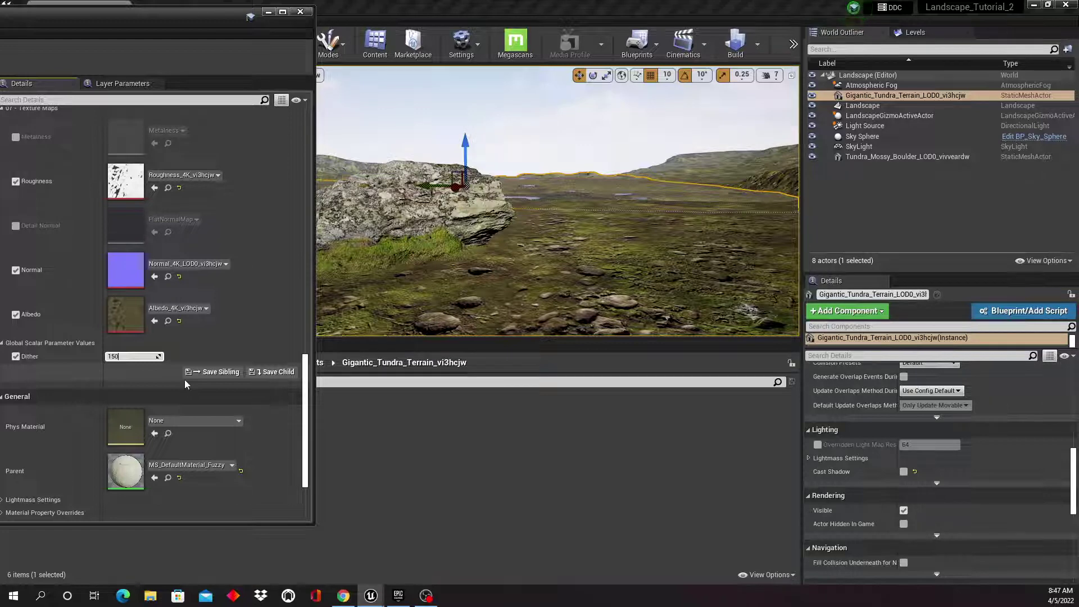
key("Return")
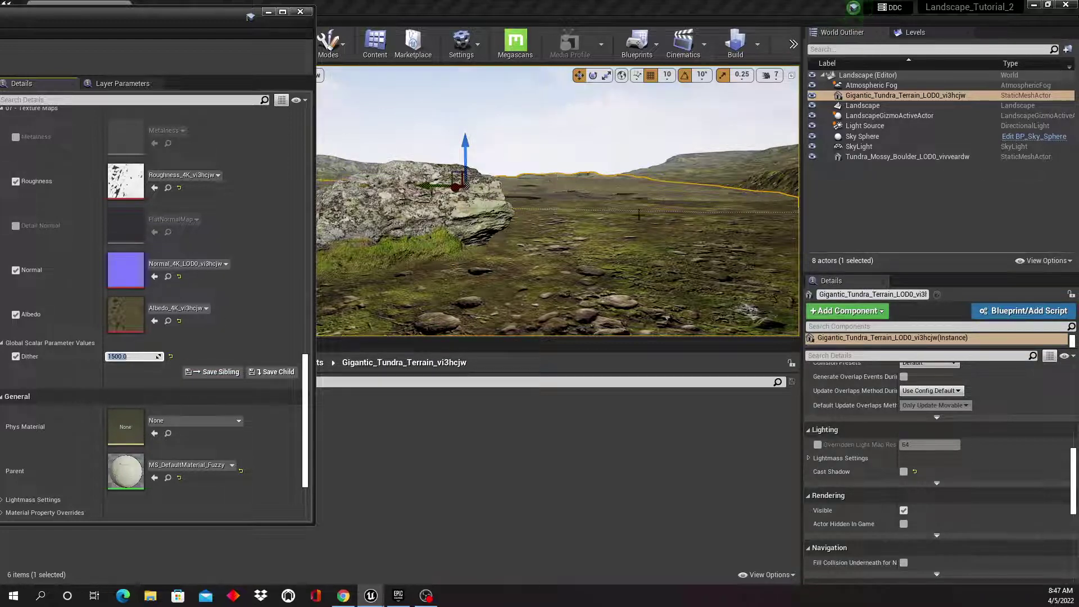
Step: Set the terrain's Dither parameter to 3000 and raise the gigantic tundra terrain mesh slightly in the level
left_click(143, 356)
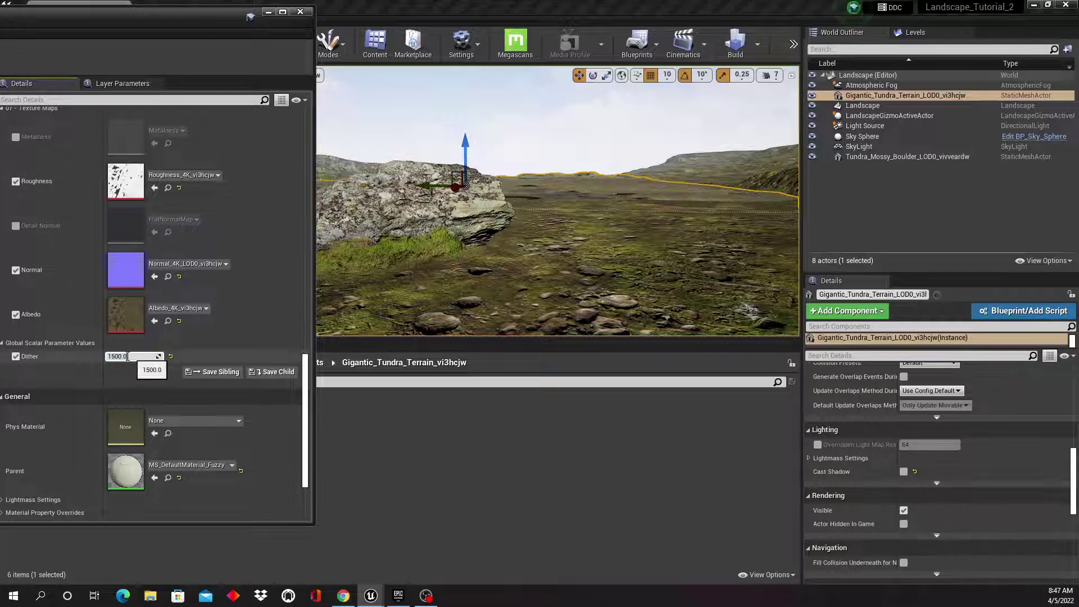
left_click_drag(130, 357, 90, 358)
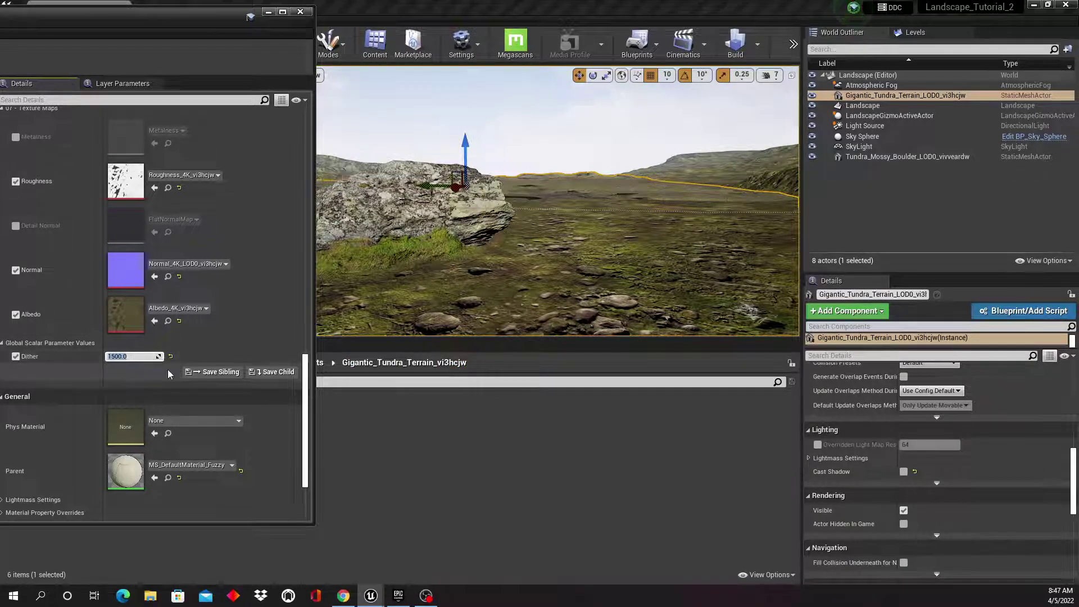
type("3000")
key("Return")
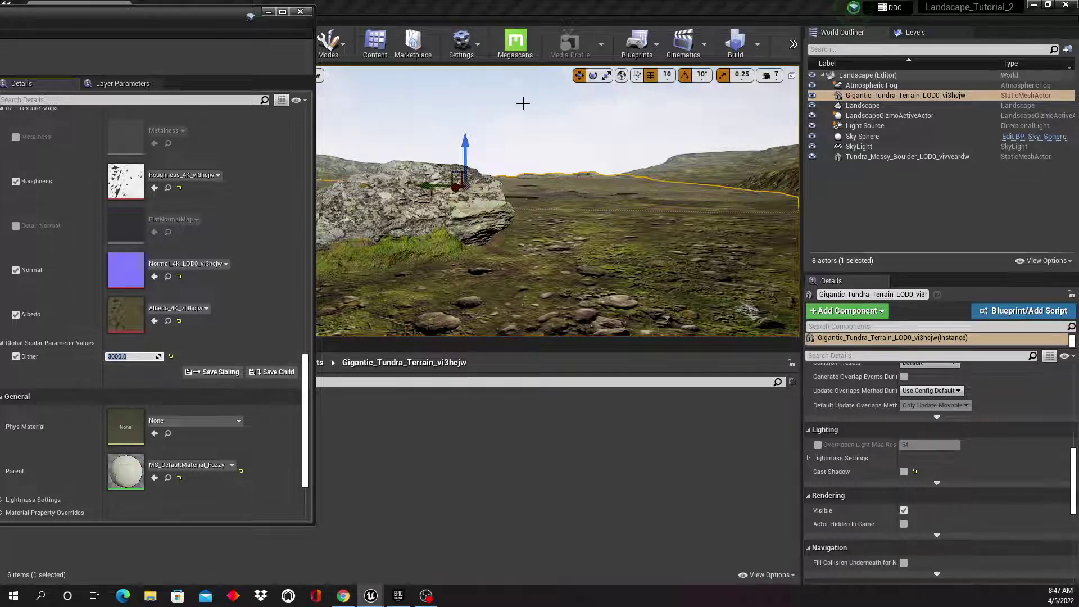
left_click_drag(464, 144, 465, 141)
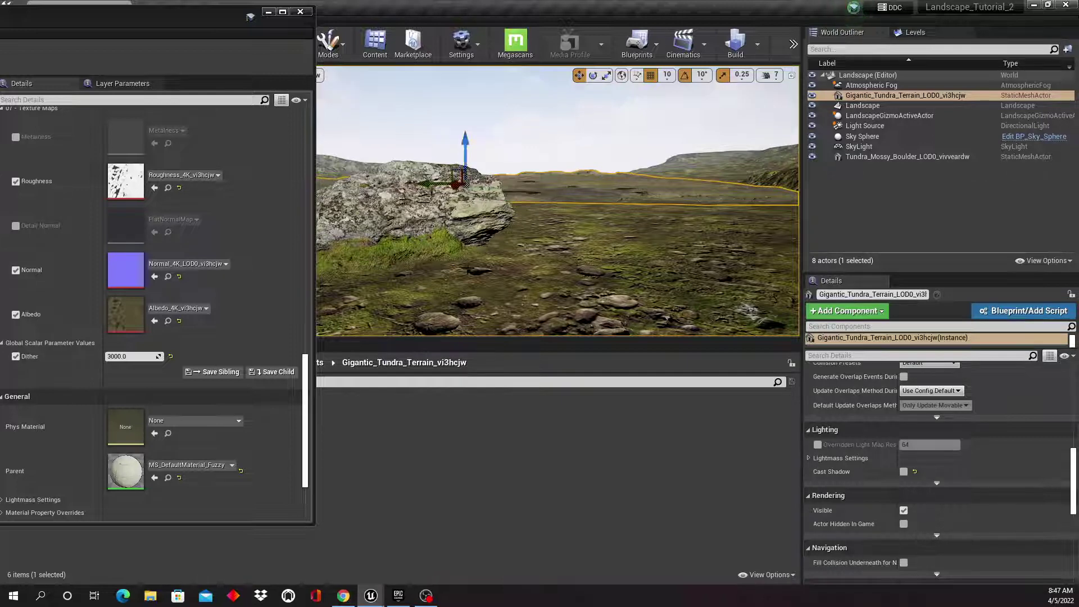
Step: Try Dither values of 1000, 500 and 0 in the terrain's material instance
left_click(276, 373)
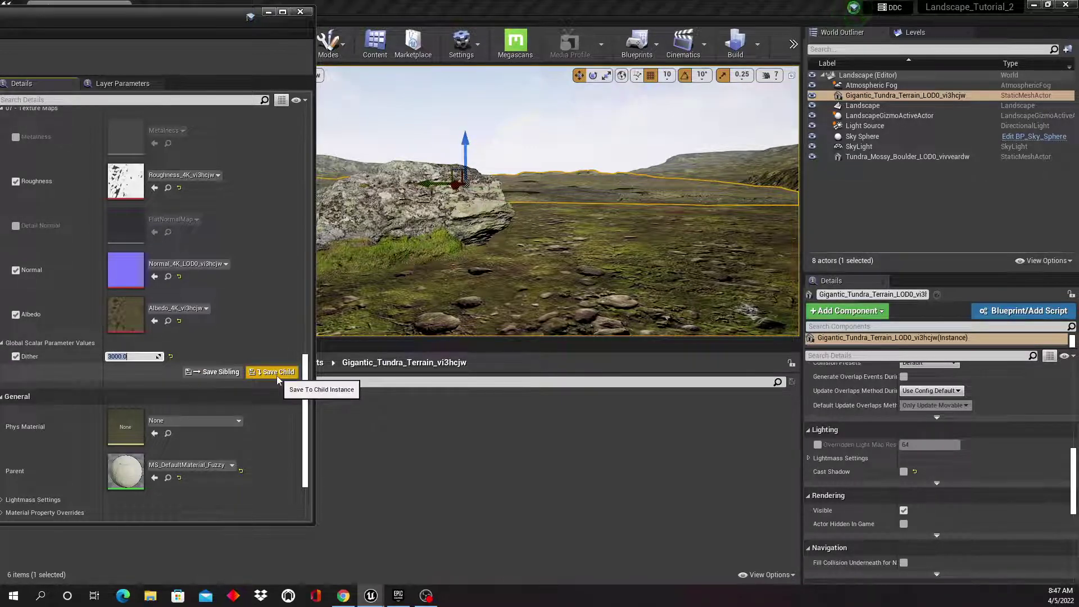
type("1000")
left_click(133, 356)
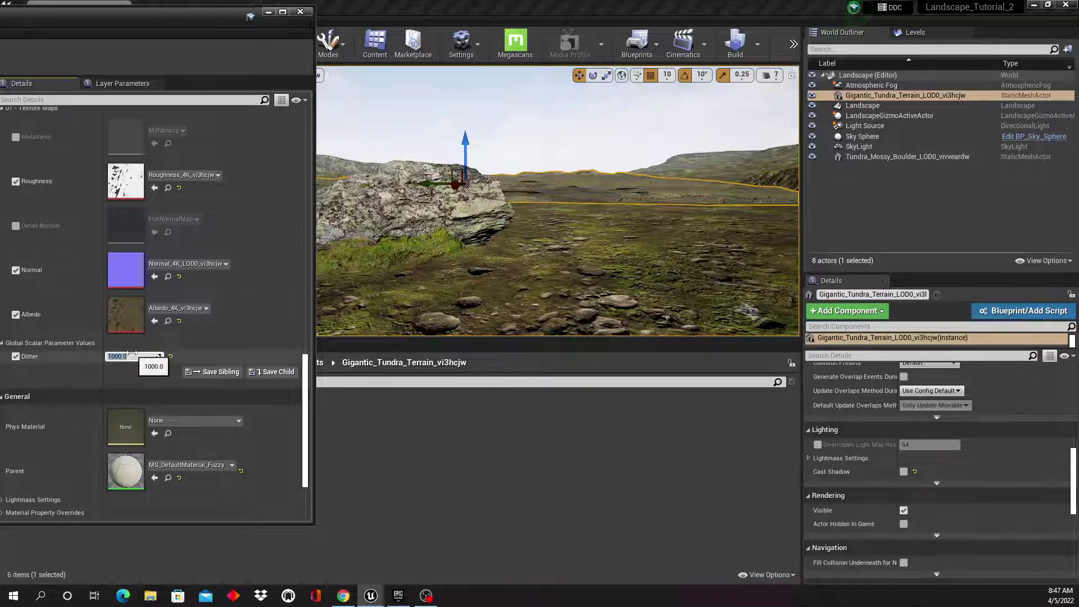
type("500")
key("Return")
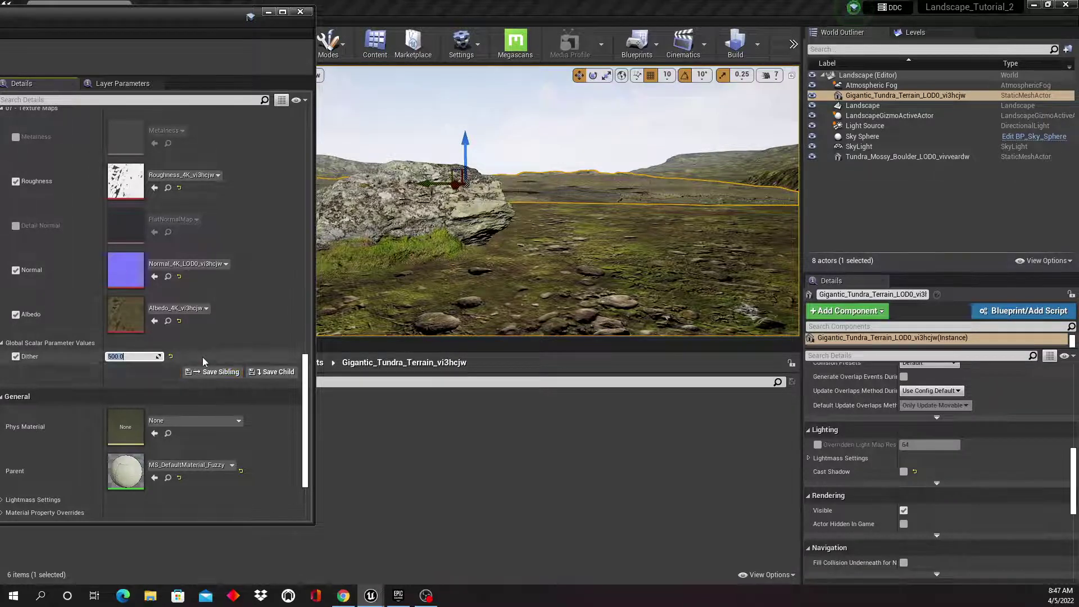
type("0")
key("Return")
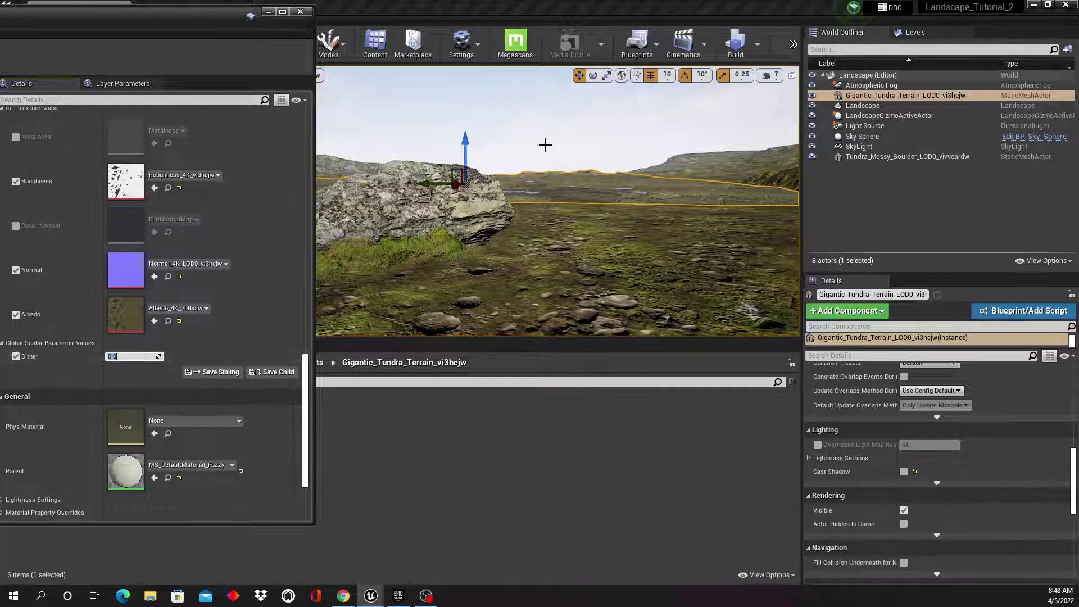
Step: Fine-tune the height of the gigantic tundra terrain mesh with small vertical moves, checking it up close around the ponds
left_click_drag(465, 141, 465, 142)
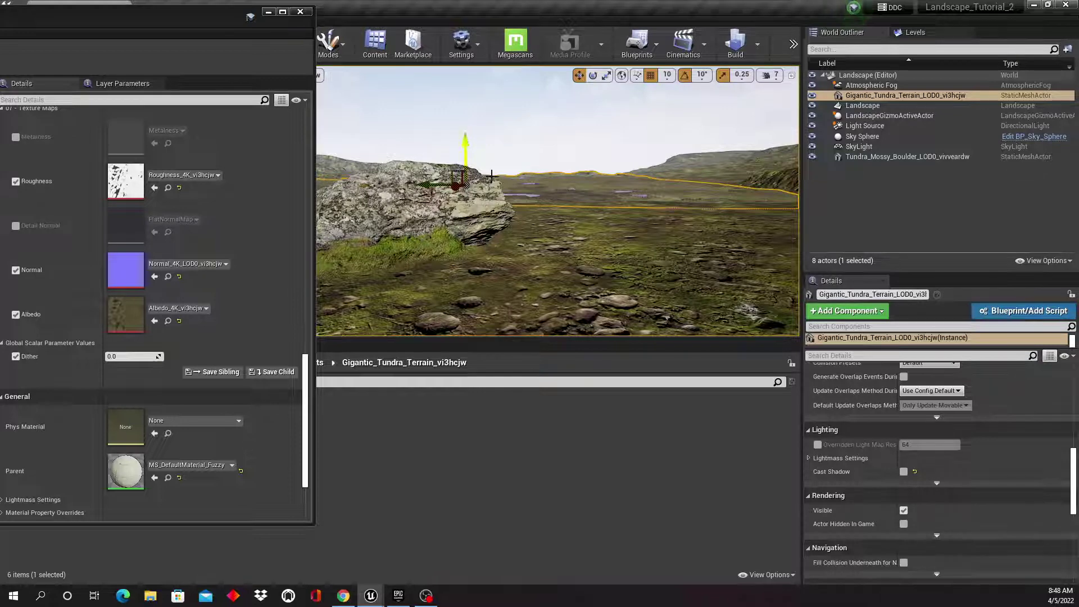
mouse_move(464, 142)
right_mouse_down()
mouse_move(493, 142)
mouse_move(473, 142)
right_mouse_up()
key("w")
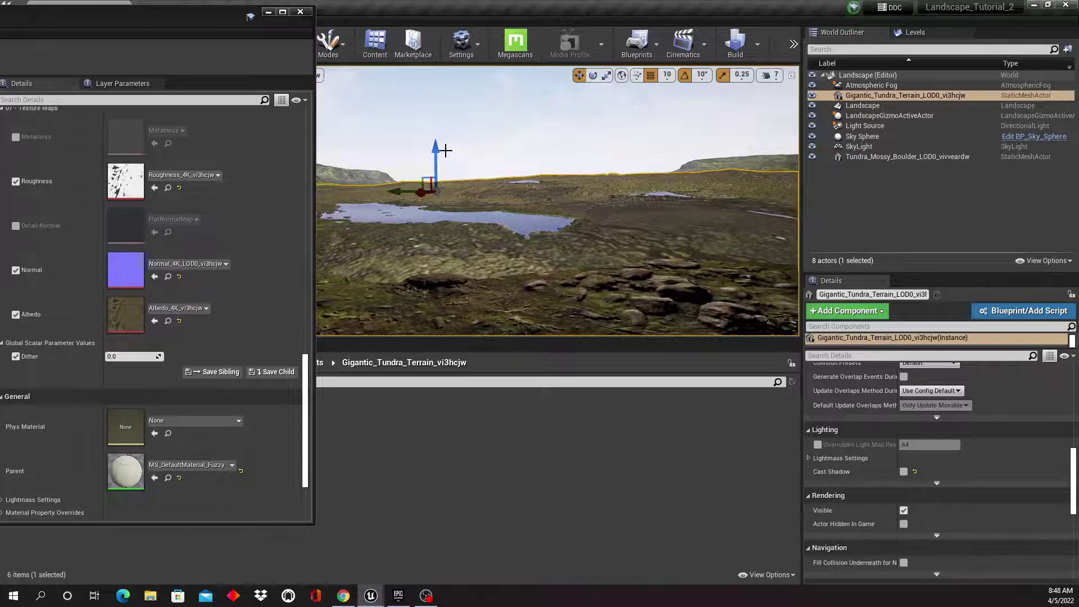
left_click_drag(436, 149, 435, 147)
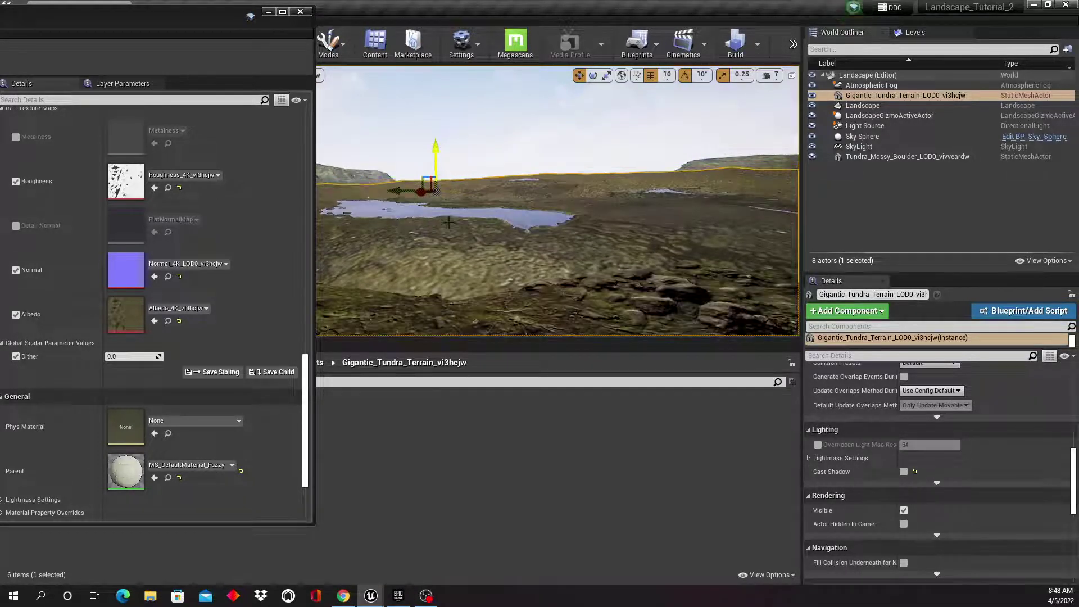
Step: Try a Dither value of 200 in the terrain's material instance
left_click(128, 356)
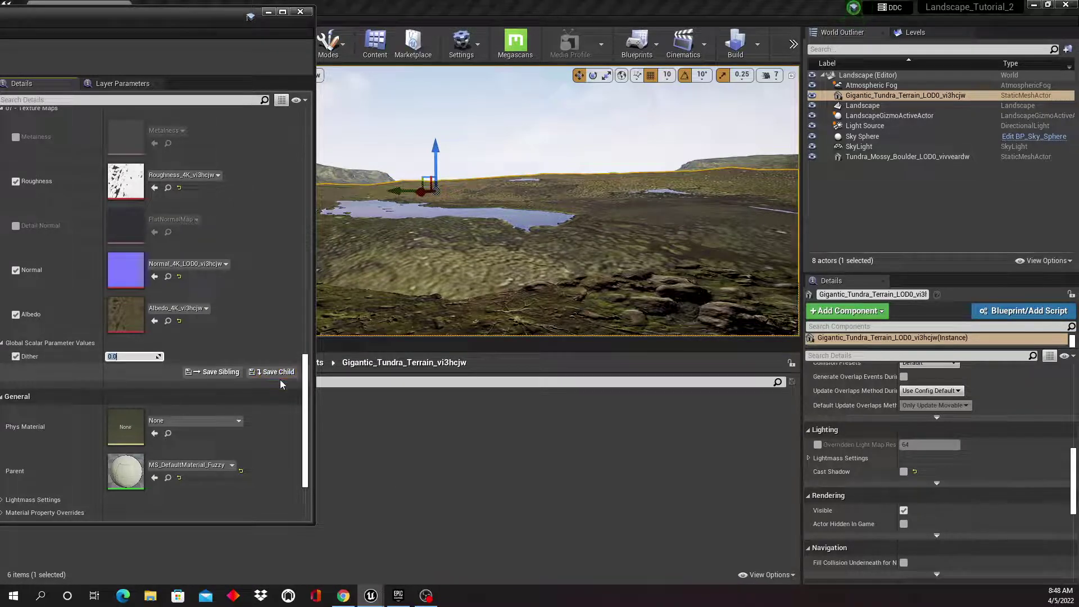
type("200")
key("Return")
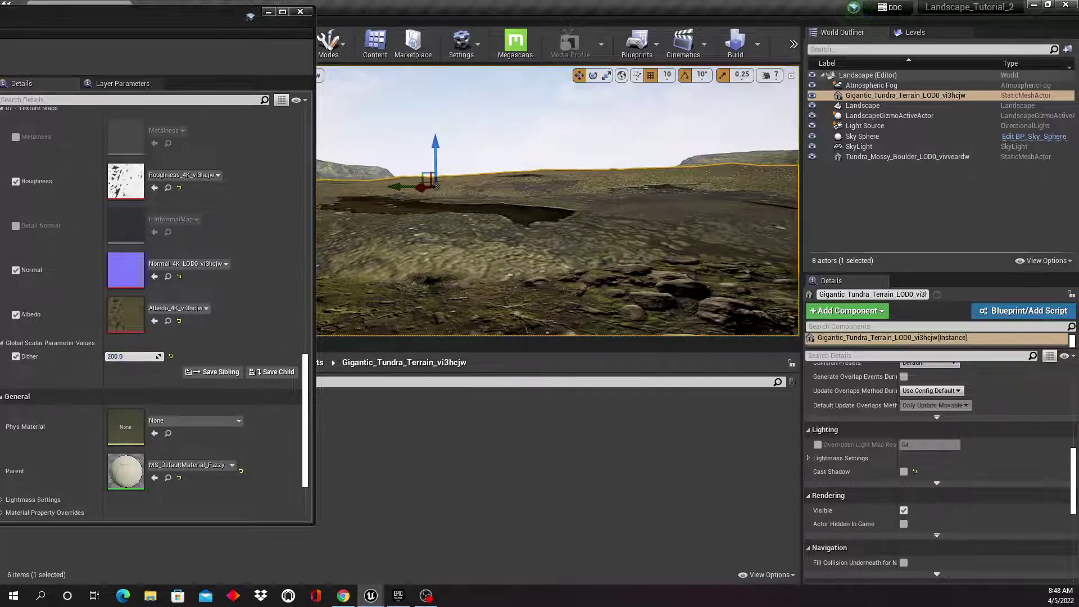
Step: Inspect the terrain's blend with the landscape up close and set its Dither parameter to 100
key("w")
right_click_drag(522, 294, 523, 294)
key("s")
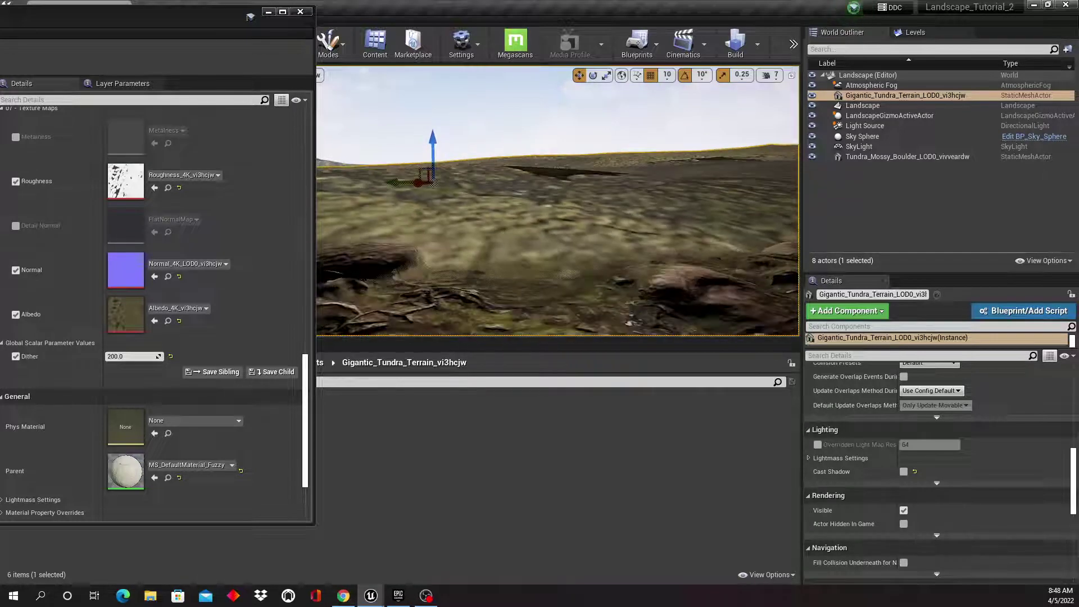
left_click_drag(522, 279, 523, 287)
left_click(150, 357)
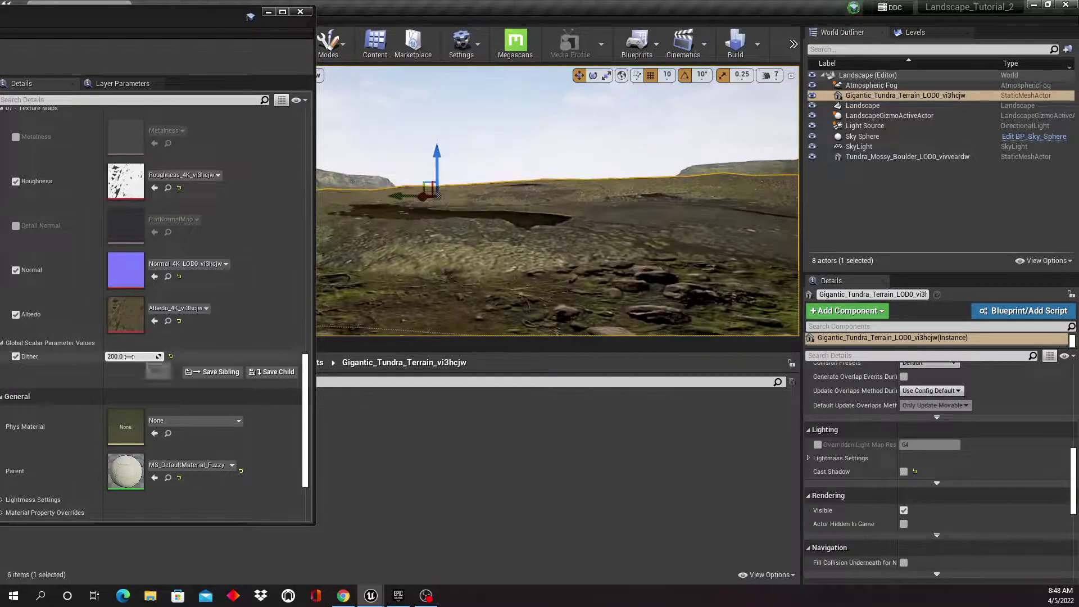
type("100")
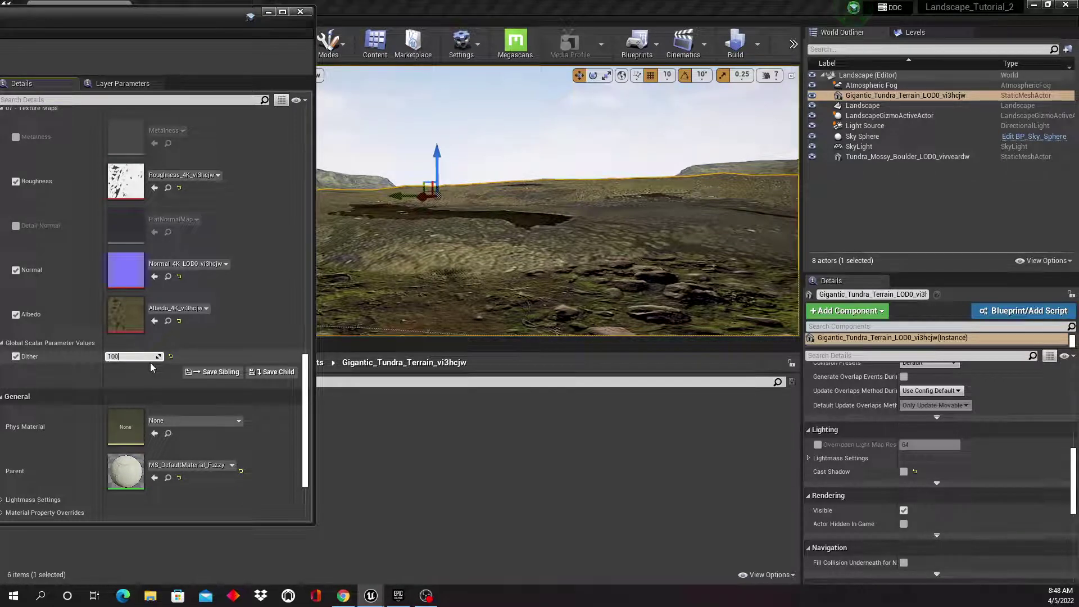
key("Return")
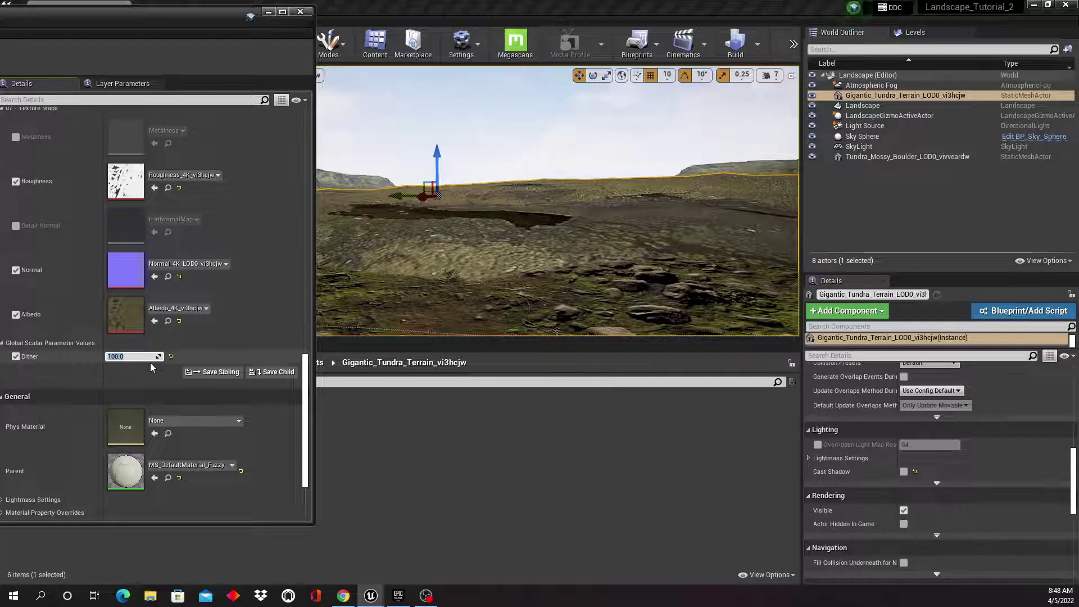
Step: Try a Dither value of 50 in the terrain's material instance, set it to 0, and close the material editor
type("50")
key("Return")
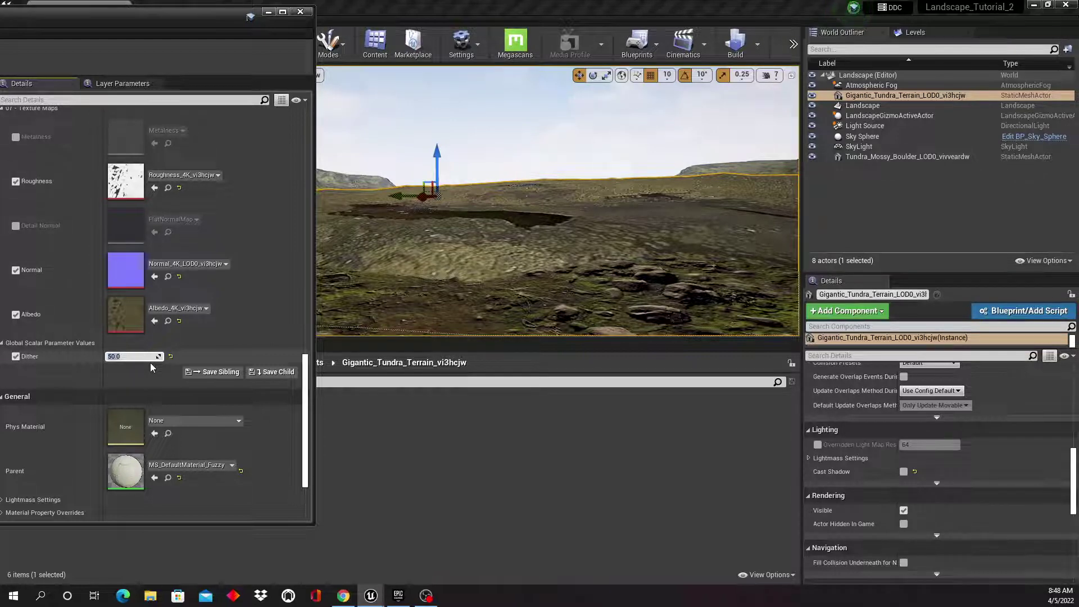
type("0")
key("Return")
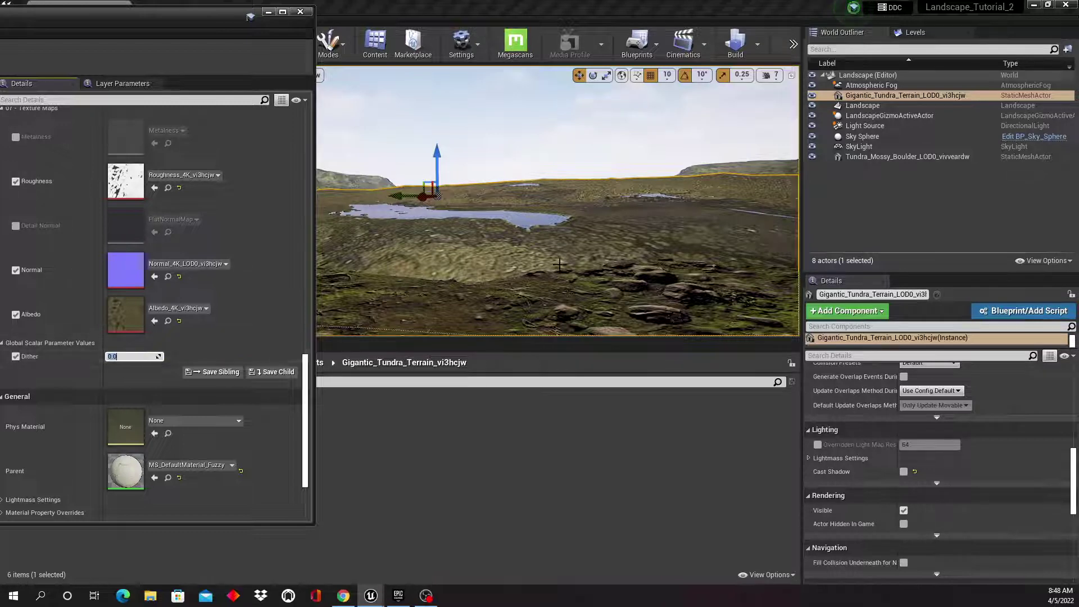
right_click_drag(549, 268, 506, 271)
key("s")
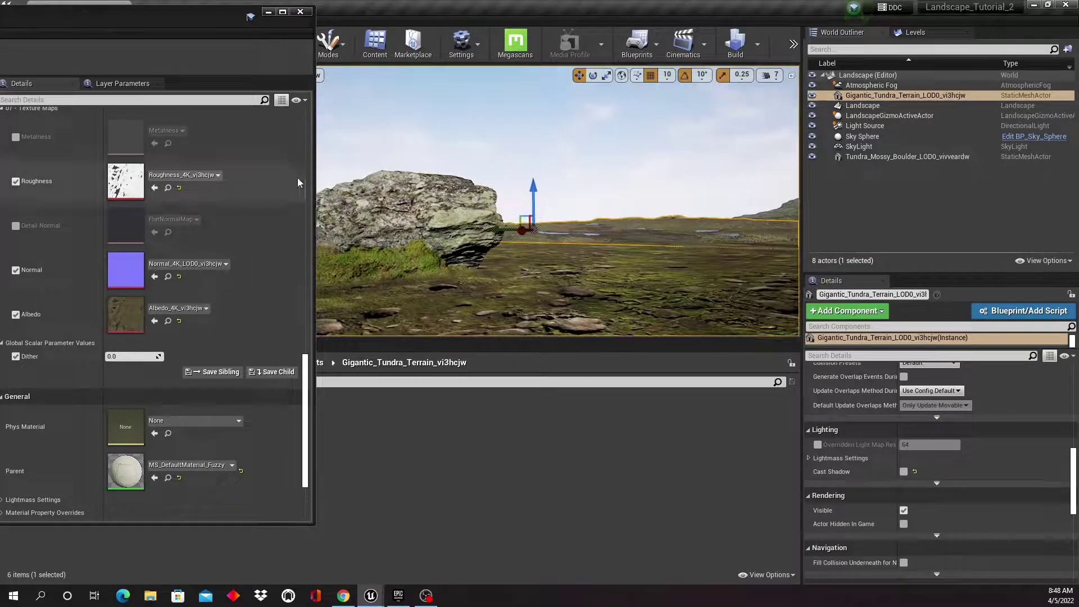
left_click(300, 12)
Step: Frame the mossy boulder, select the sky sphere instead of the terrain, and enable the viewport's FPS display
right_click_drag(428, 169, 430, 169)
right_click_drag(520, 175, 526, 170)
right_click_drag(408, 169, 483, 224)
right_click_drag(574, 193, 588, 176)
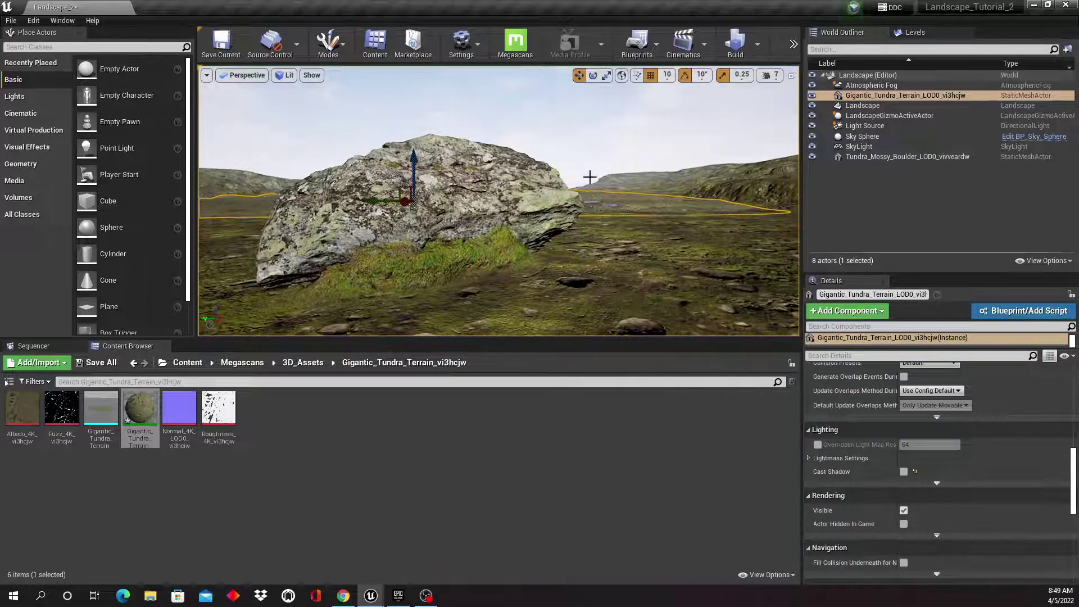
left_click(612, 154)
right_click_drag(224, 101, 220, 101)
left_click(206, 75)
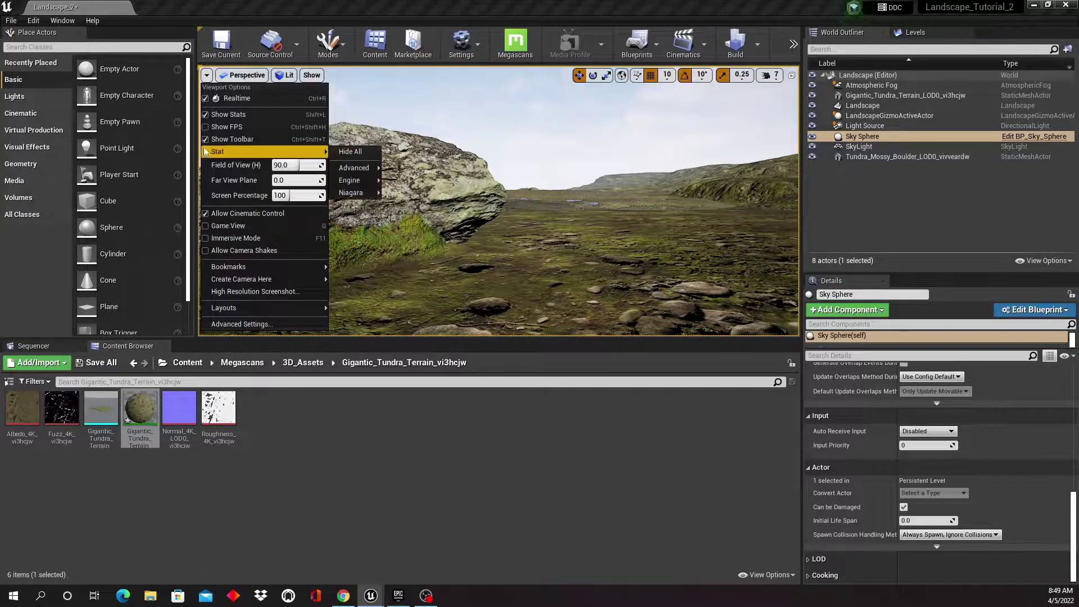
left_click(211, 127)
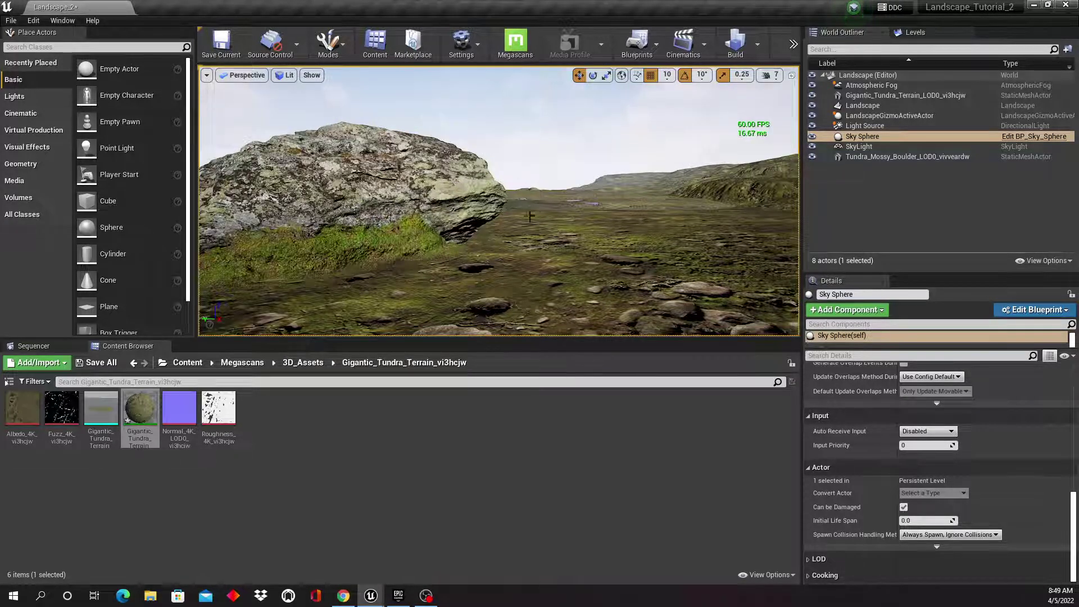
Step: Examine the mossy boulder, its blend with the ground and the frame rate from several distances and sides
right_click_drag(530, 217, 530, 230)
key("d")
key("a")
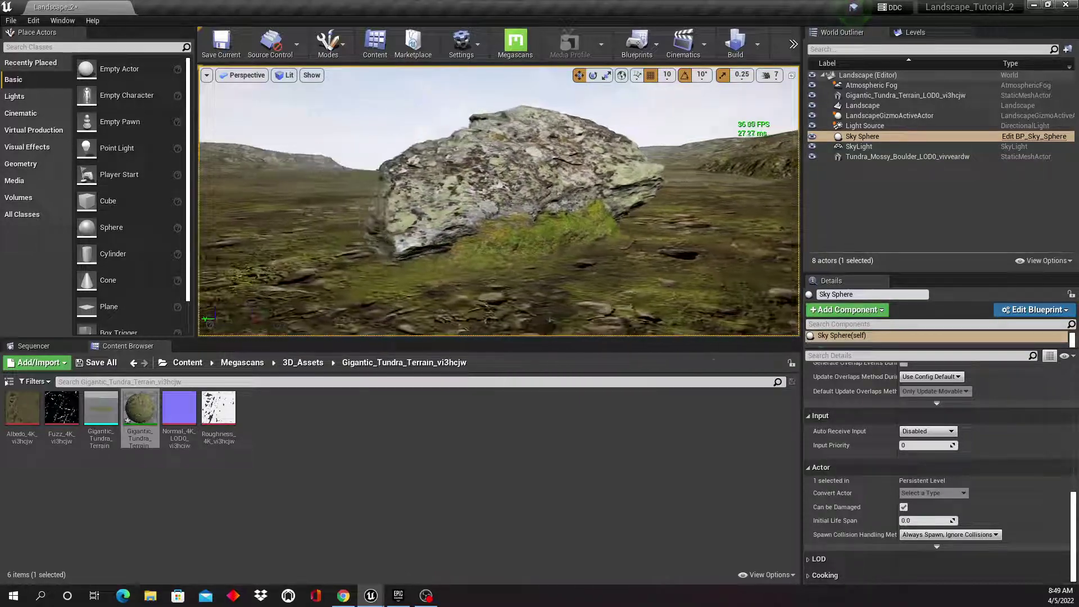
left_click_drag(503, 175, 525, 206)
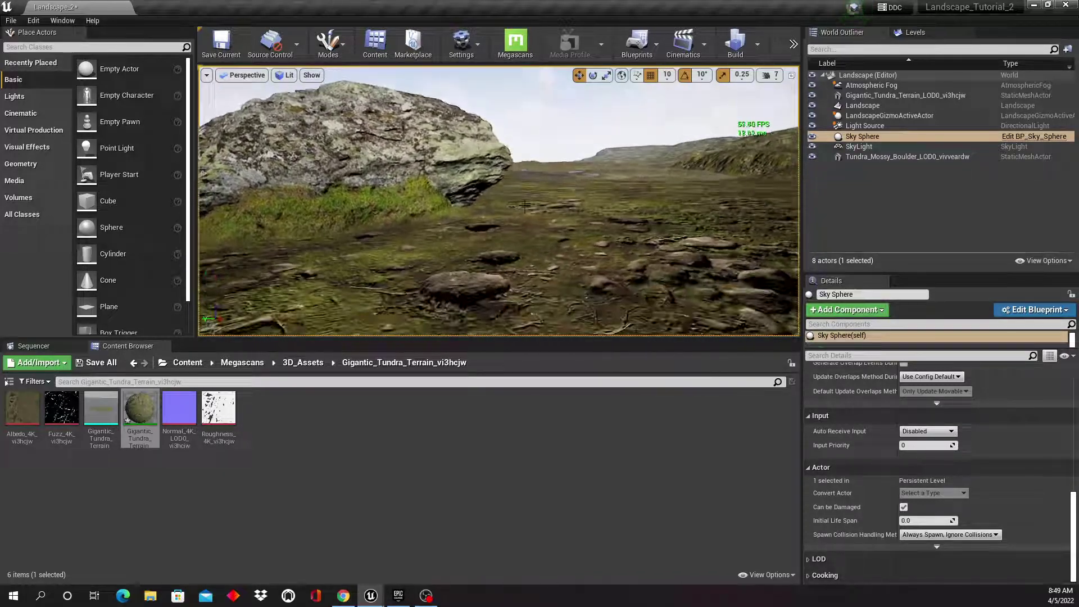
right_click_drag(525, 206, 530, 217)
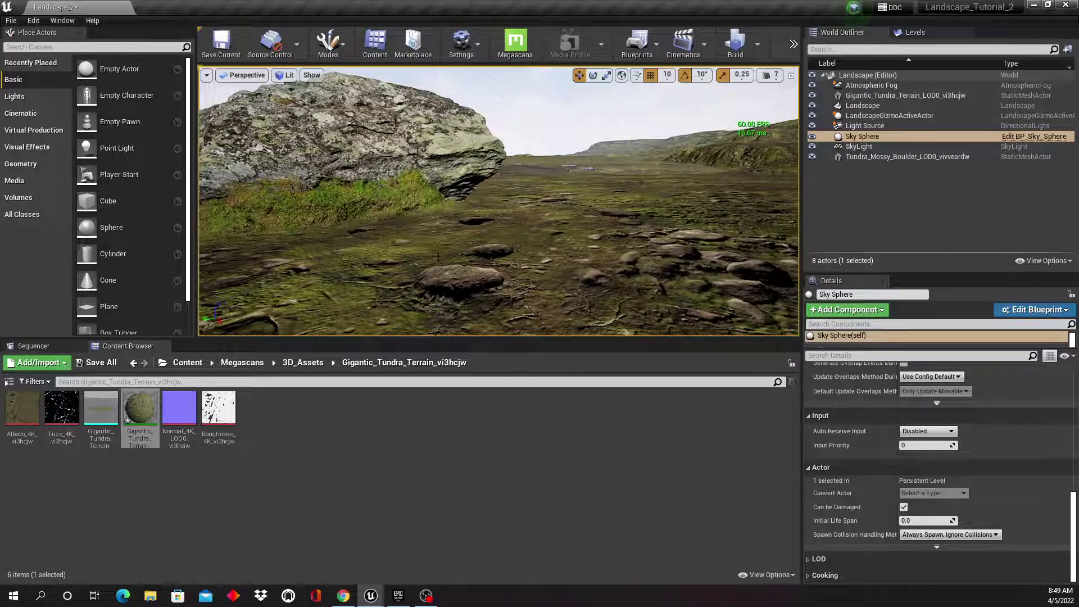
right_click_drag(607, 259, 564, 236)
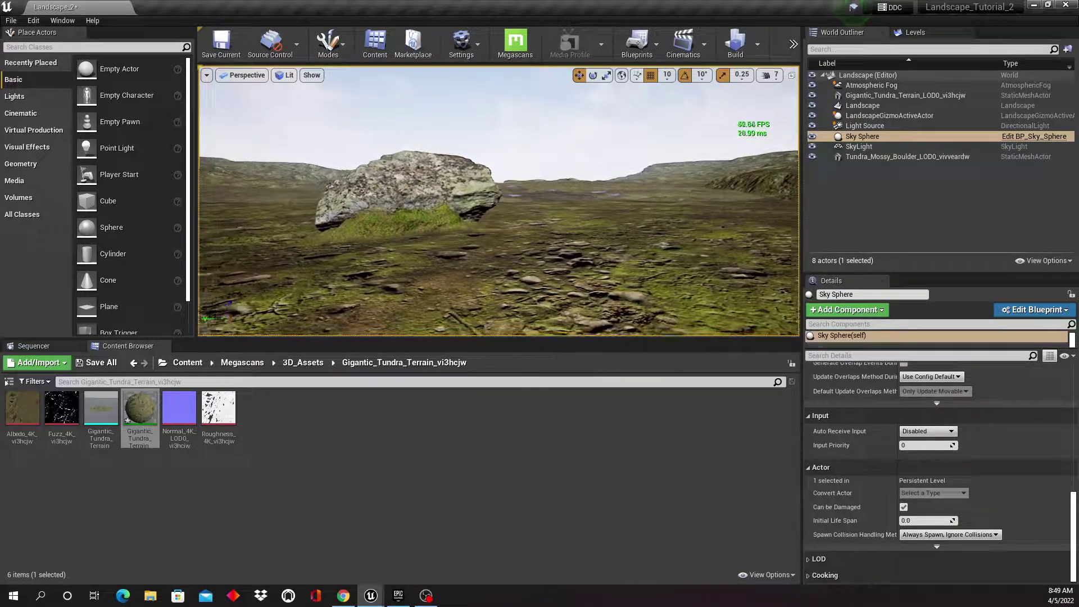
left_click_drag(568, 240, 566, 240)
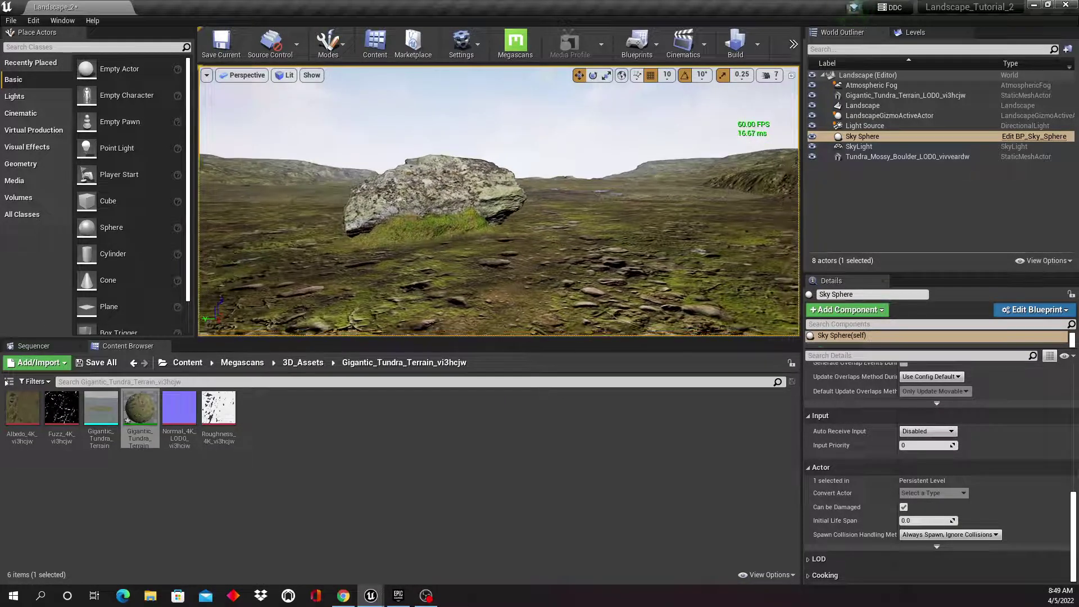
right_click_drag(565, 240, 576, 238)
key("w")
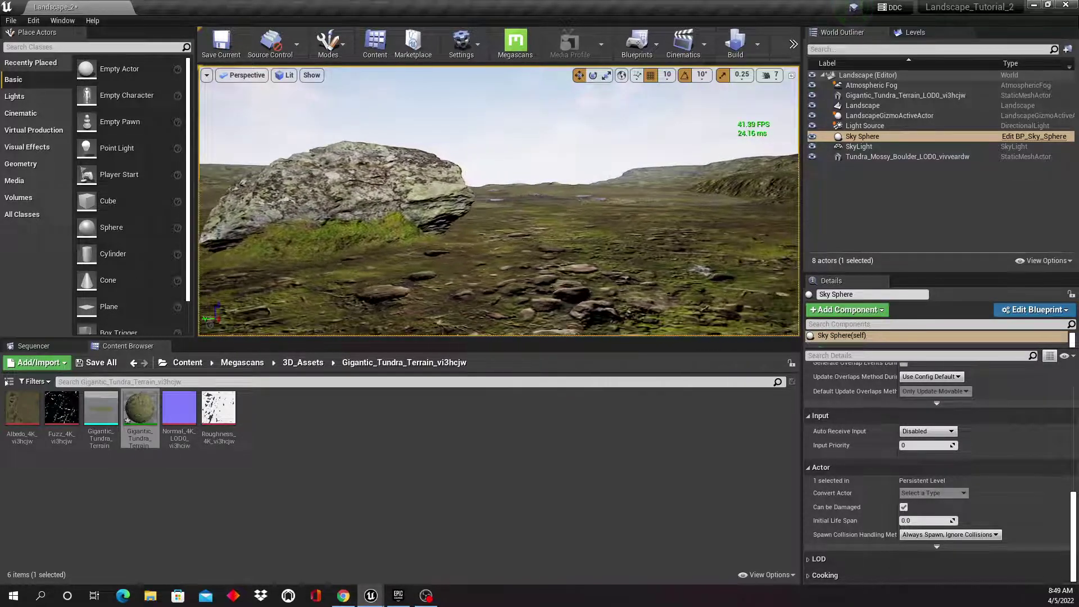
right_click_drag(438, 236, 446, 233)
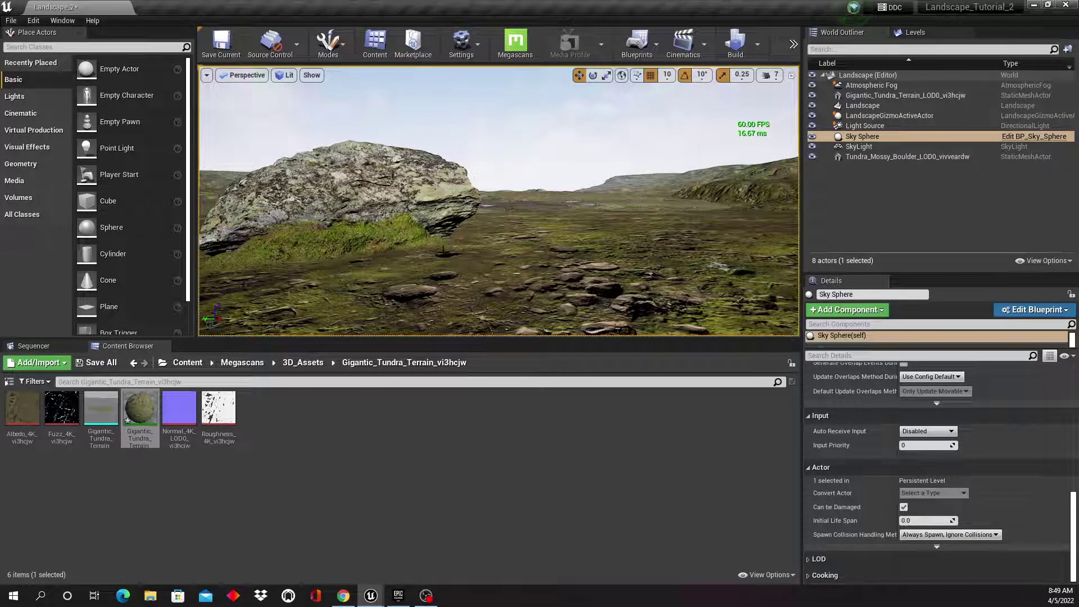
mouse_move(475, 242)
right_mouse_down()
mouse_move(459, 232)
mouse_move(488, 246)
right_mouse_up()
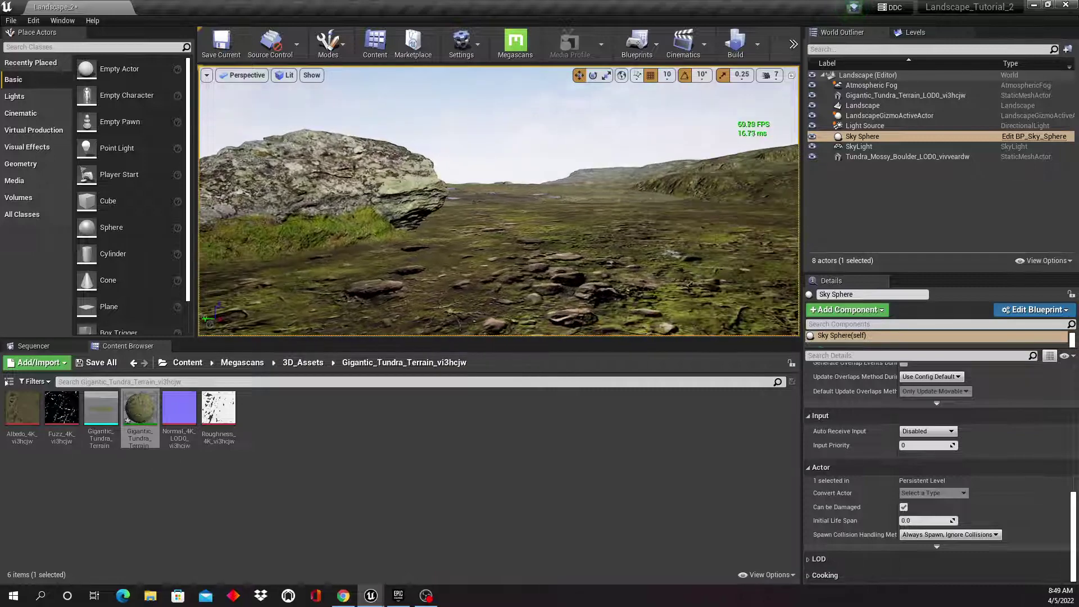
left_click_drag(535, 266, 544, 275)
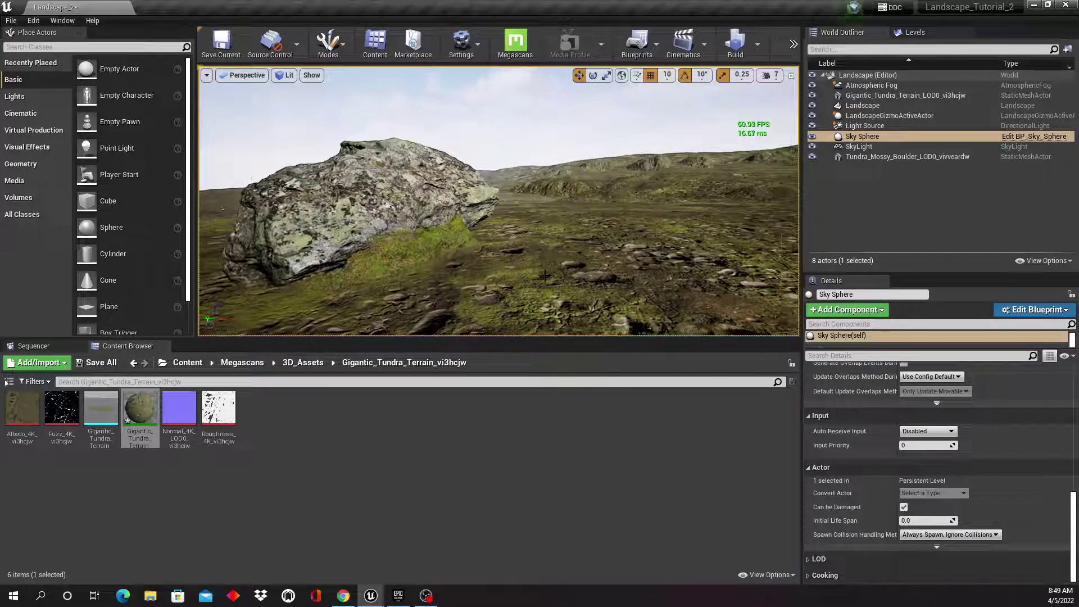
right_click_drag(544, 275, 566, 273)
left_click_drag(554, 273, 548, 270)
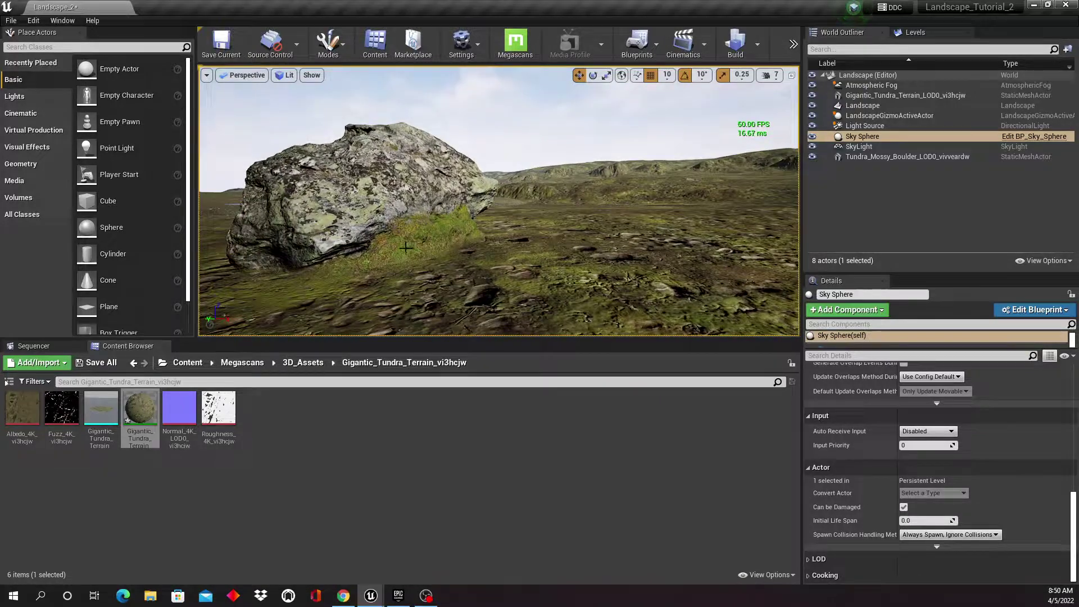
mouse_move(522, 262)
right_mouse_down()
mouse_move(477, 262)
mouse_move(525, 262)
right_mouse_up()
mouse_move(533, 255)
left_mouse_down()
mouse_move(489, 246)
mouse_move(526, 238)
mouse_move(455, 234)
mouse_move(515, 256)
left_mouse_up()
mouse_move(514, 255)
right_mouse_down()
mouse_move(513, 286)
mouse_move(513, 260)
right_mouse_up()
left_click_drag(498, 263, 500, 258)
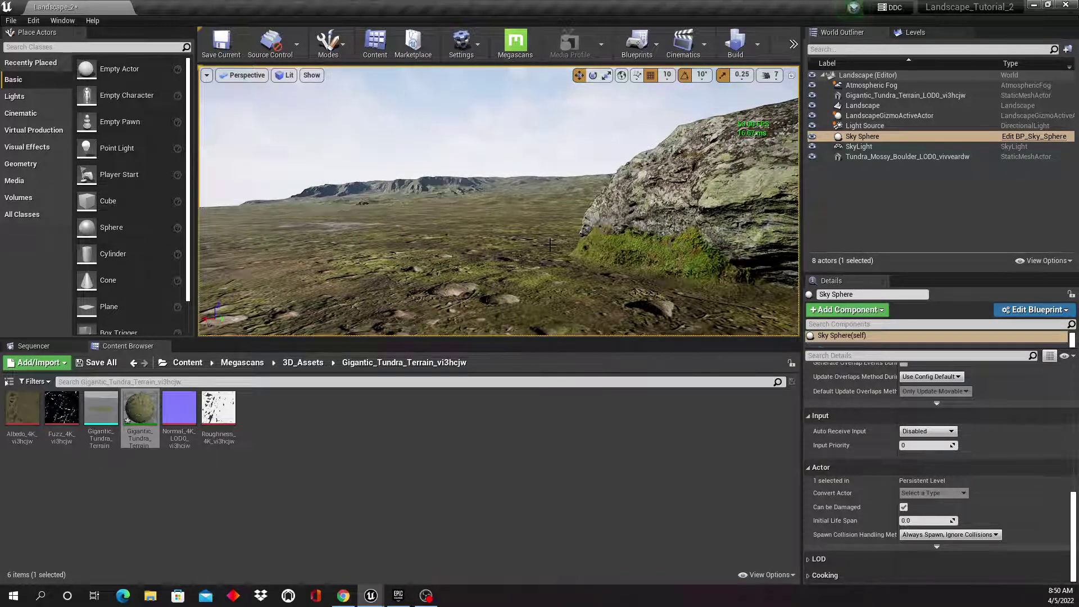